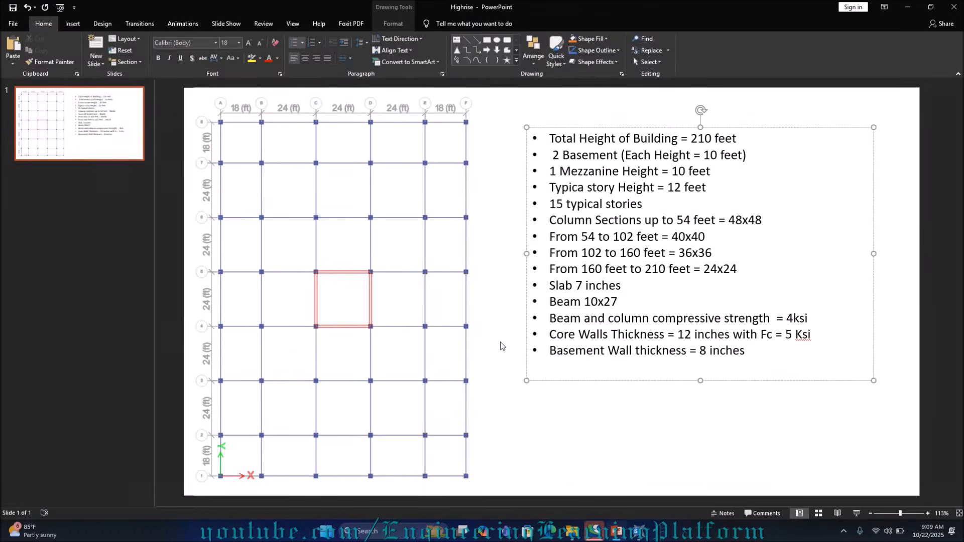
# Step: Switch to SAP2000 and start a new model
pyautogui.click(844, 536)
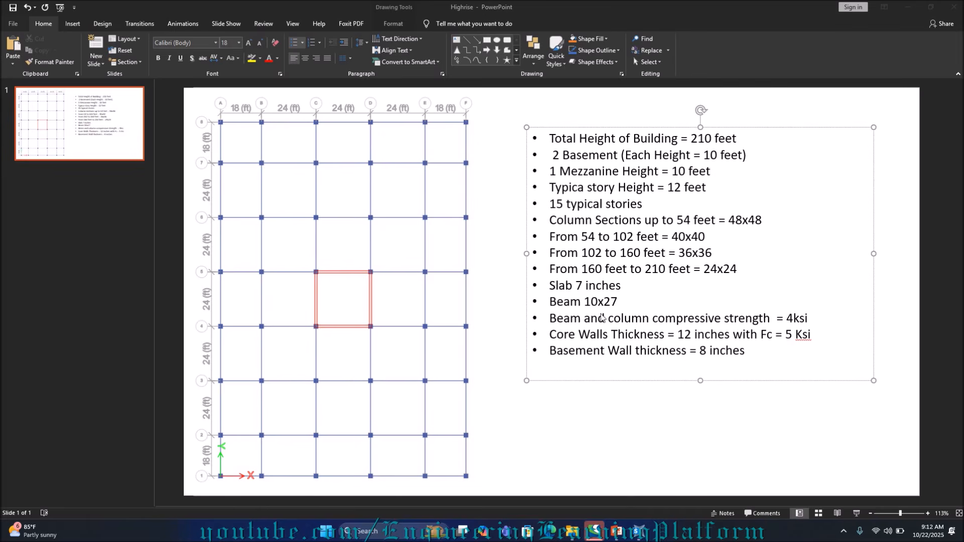
pyautogui.click(638, 532)
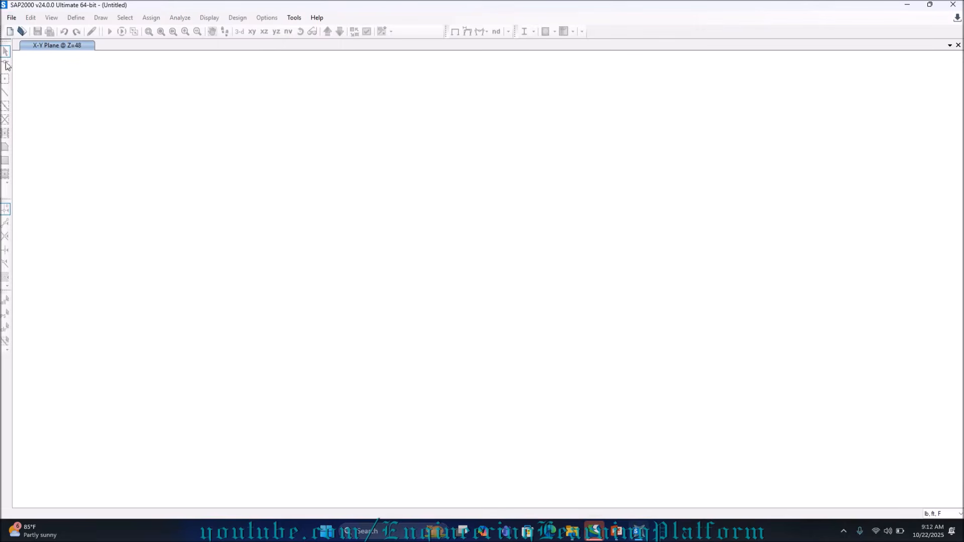
pyautogui.click(11, 17)
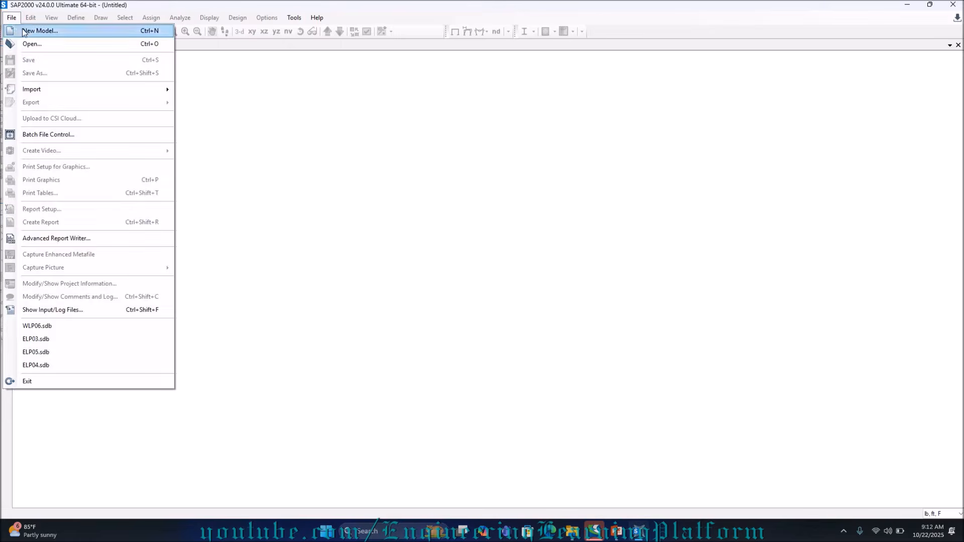
pyautogui.click(21, 30)
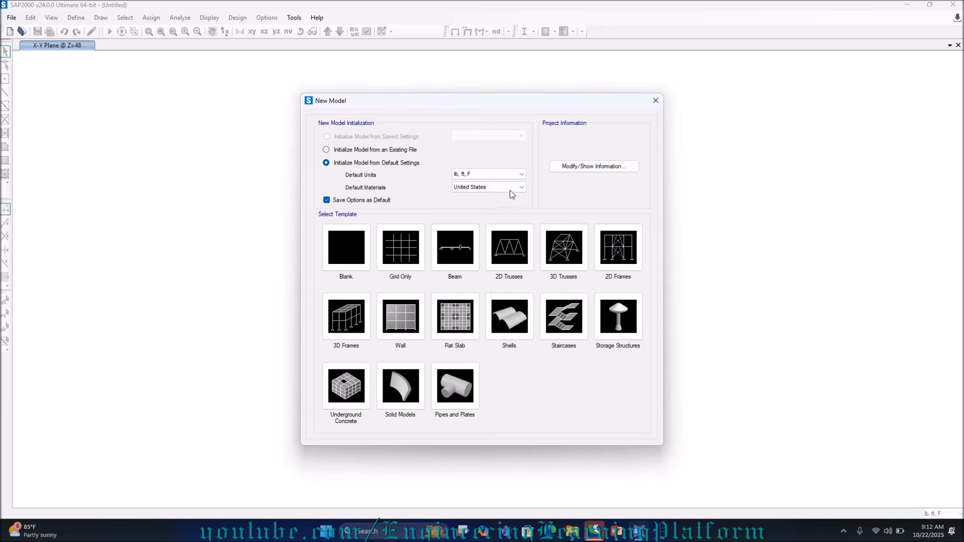
# Step: Set the default units to lb, ft, F, keep United States materials and choose the Grid Only template
pyautogui.click(499, 176)
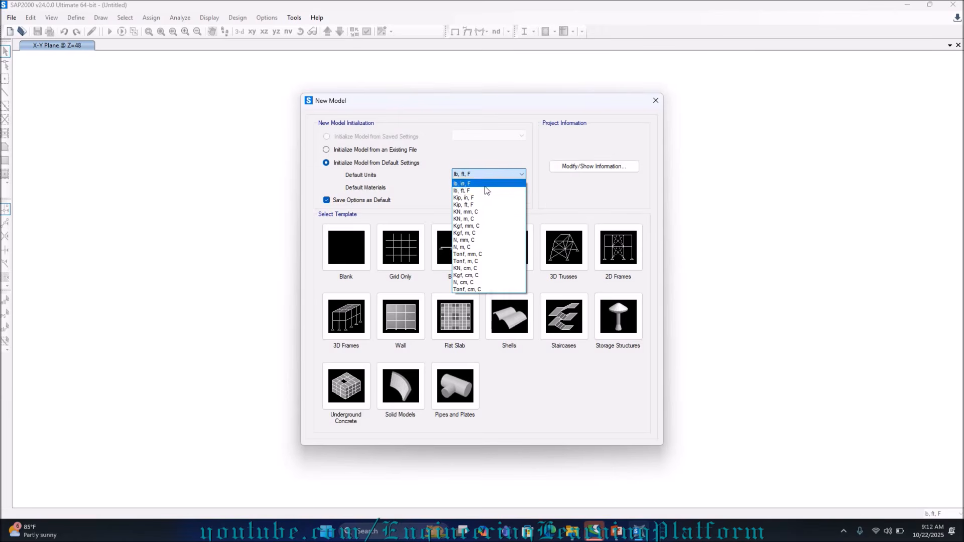
pyautogui.click(483, 193)
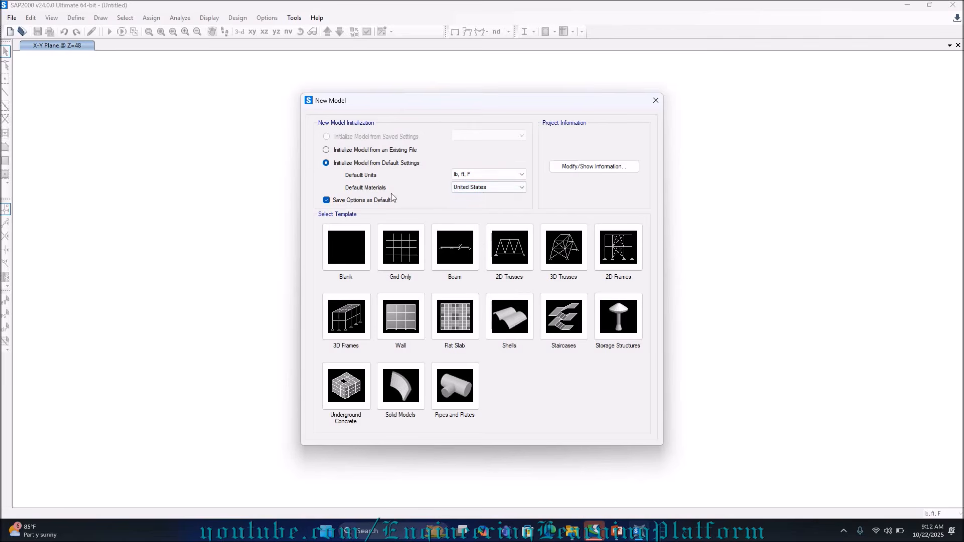
pyautogui.click(463, 192)
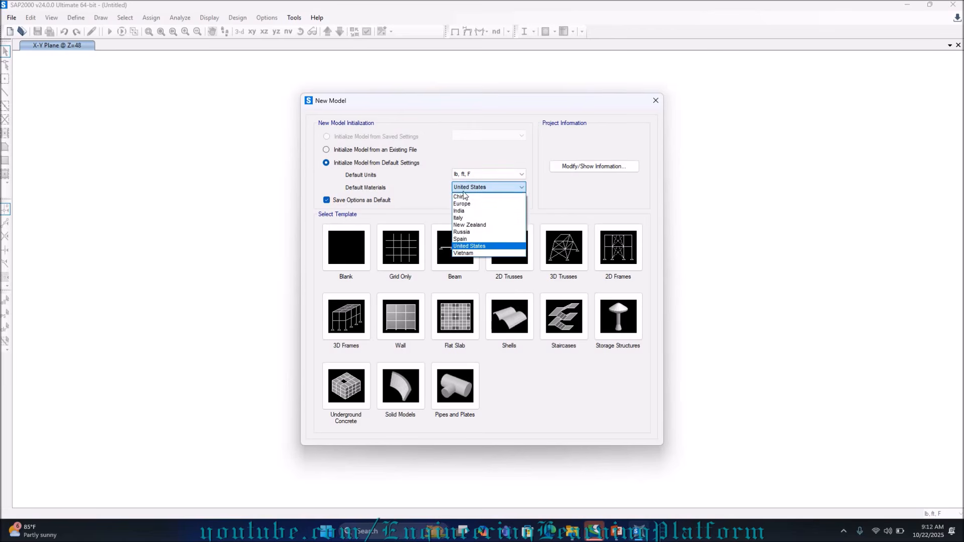
pyautogui.click(411, 246)
pyautogui.click(411, 246)
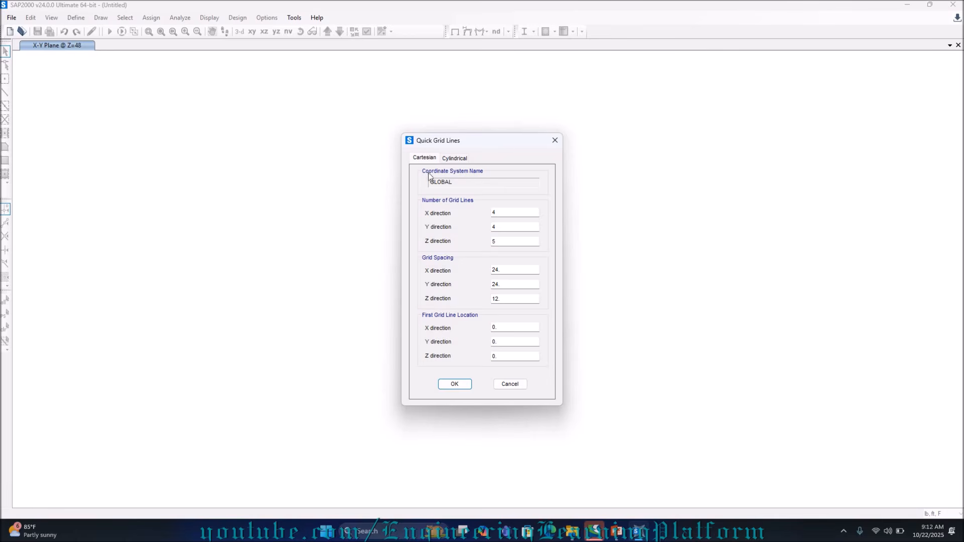
# Step: Consult the plan in PowerPoint and set the number of grid lines to 6 in X and 8 in Y in SAP2000
pyautogui.click(613, 532)
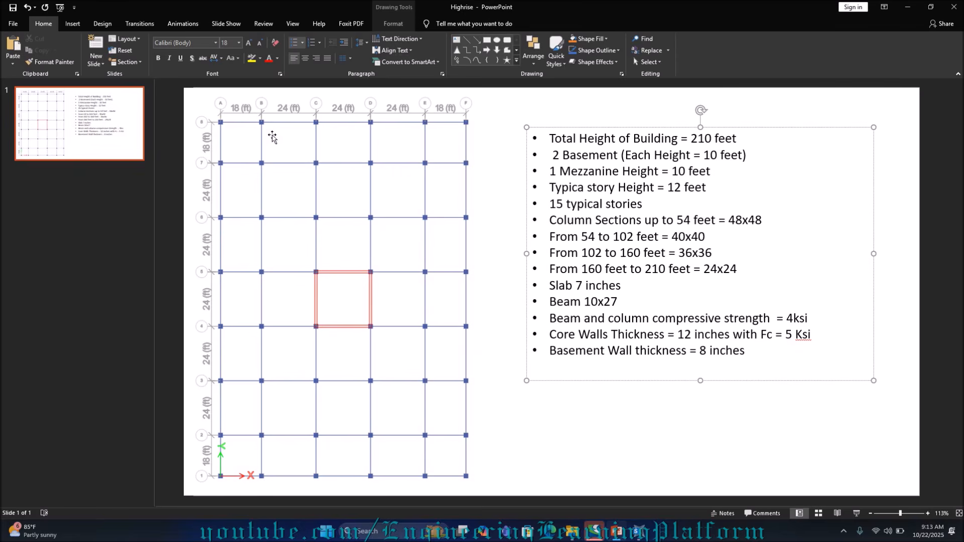
pyautogui.click(639, 532)
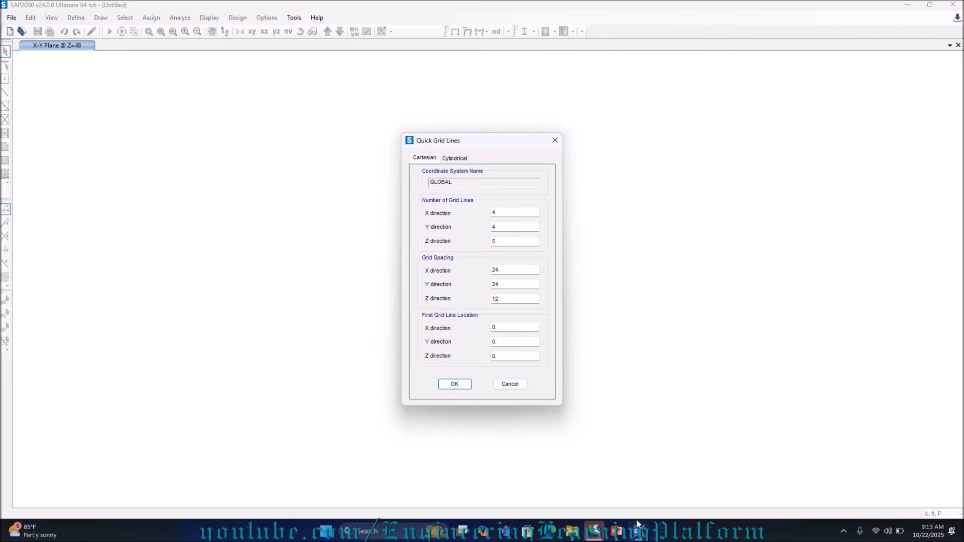
pyautogui.click(617, 532)
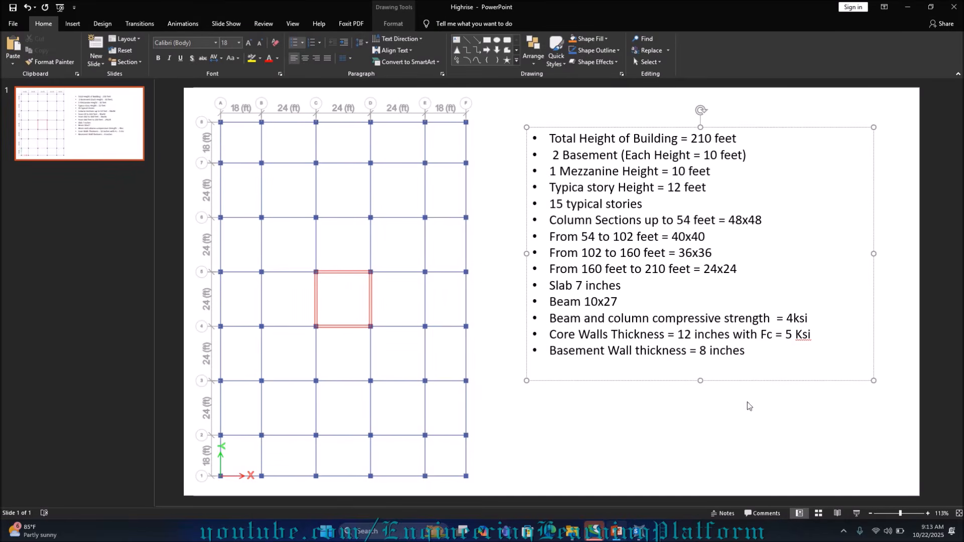
pyautogui.click(637, 531)
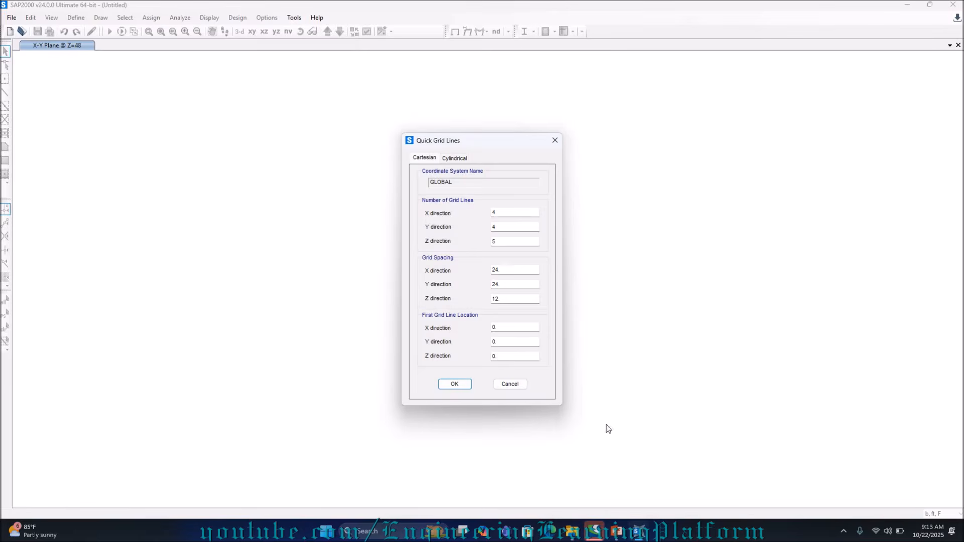
pyautogui.click(508, 213)
pyautogui.click(617, 531)
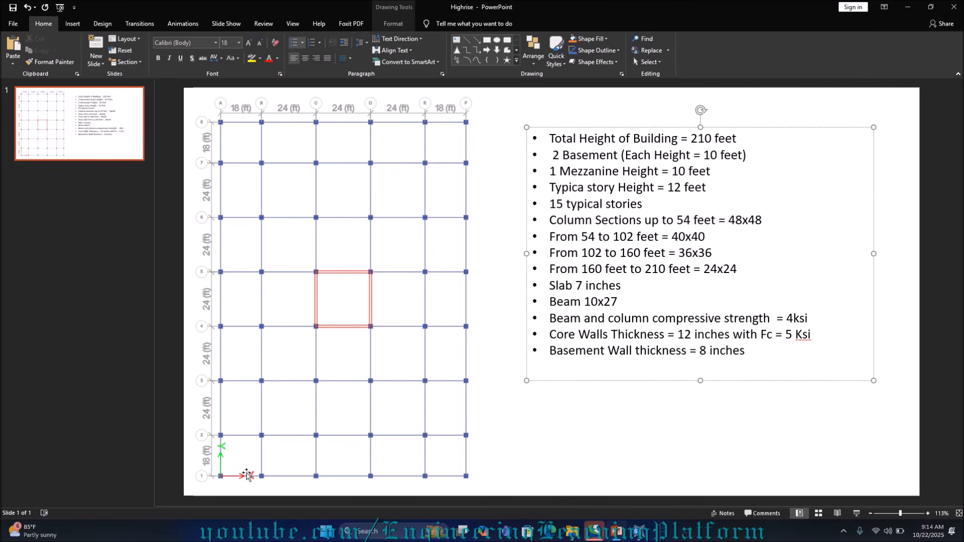
pyautogui.click(636, 531)
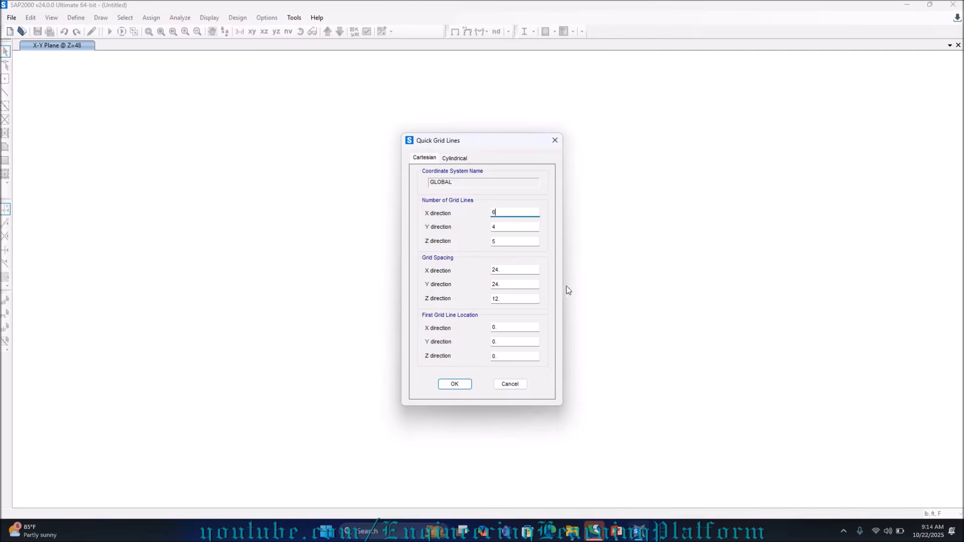
pyautogui.press('Tab')
pyautogui.write('8')
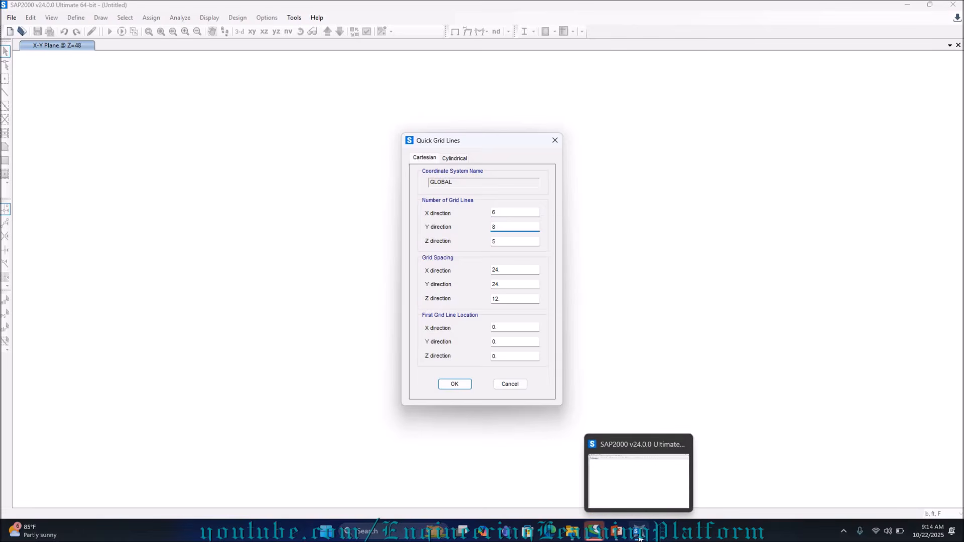
# Step: Check the story data in PowerPoint, set 19 grid lines in the Z direction in SAP2000 and create the grid
pyautogui.click(619, 534)
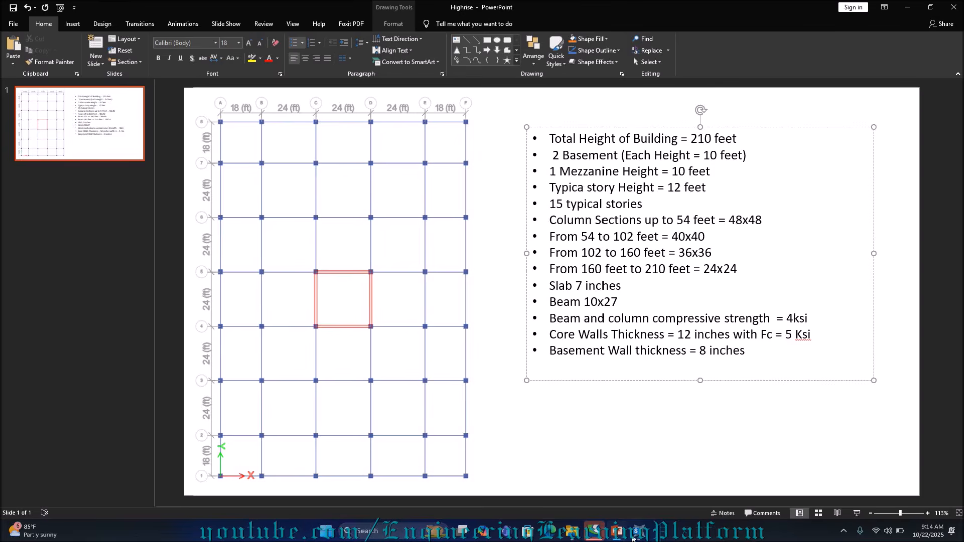
pyautogui.click(638, 531)
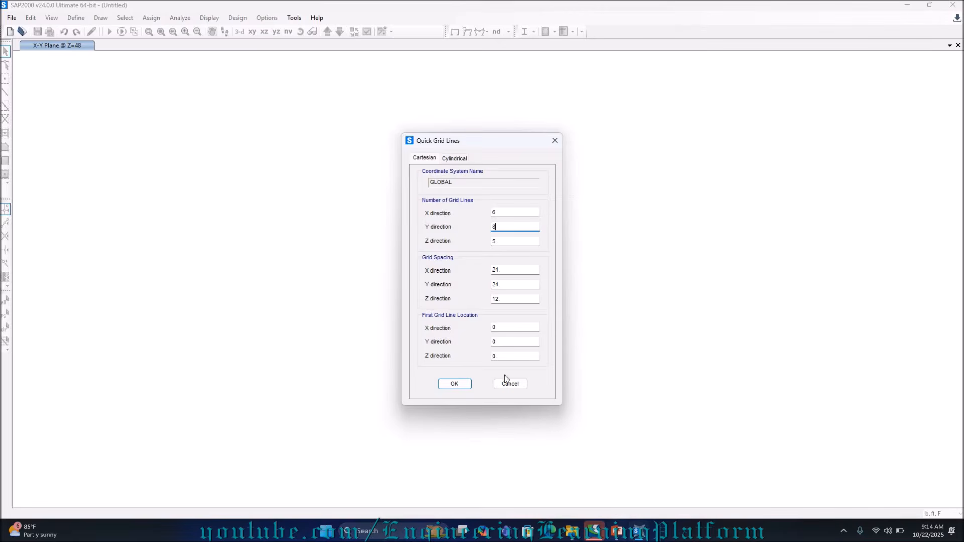
pyautogui.click(511, 245)
pyautogui.write('19')
pyautogui.click(465, 385)
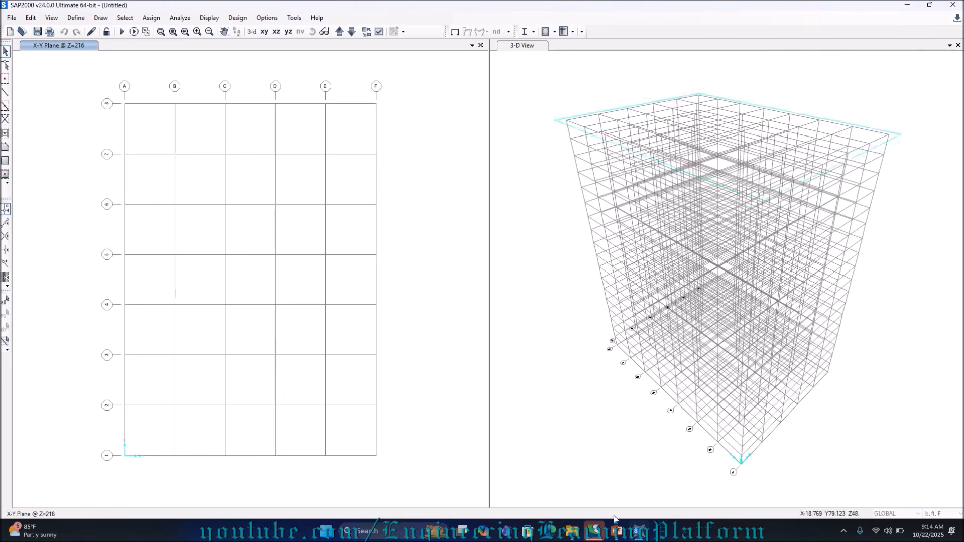
# Step: Compare the building heights and story data on the PowerPoint slide with the new SAP2000 grid
pyautogui.click(619, 534)
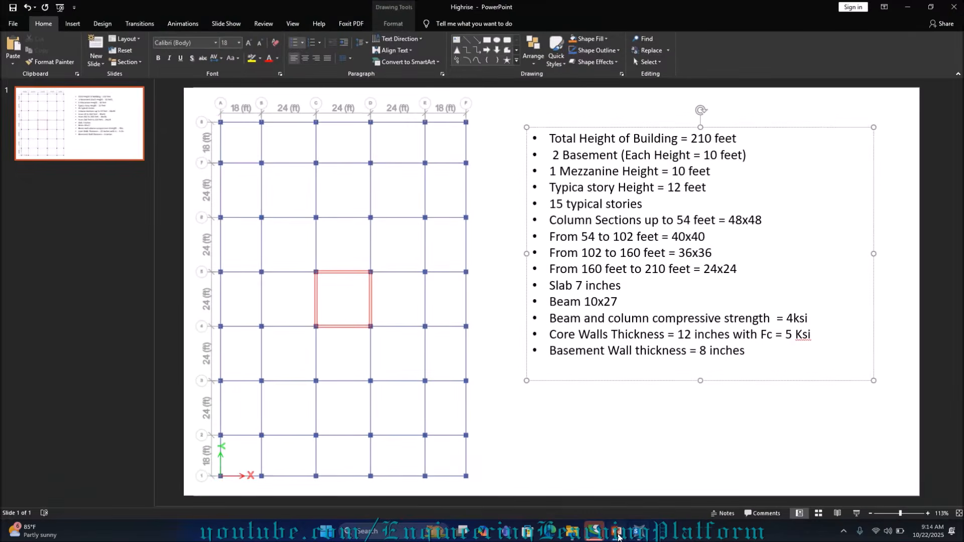
pyautogui.click(618, 536)
pyautogui.click(619, 536)
pyautogui.click(617, 535)
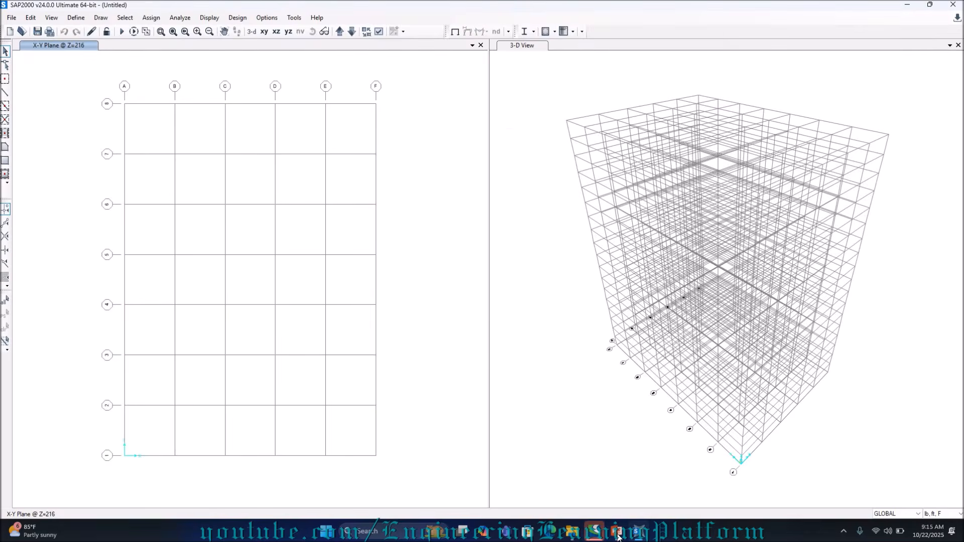
pyautogui.click(618, 535)
pyautogui.click(617, 535)
# Step: Show the Y-Z elevation and open the GLOBAL grid system for editing with its grids displayed as spacing
pyautogui.click(289, 31)
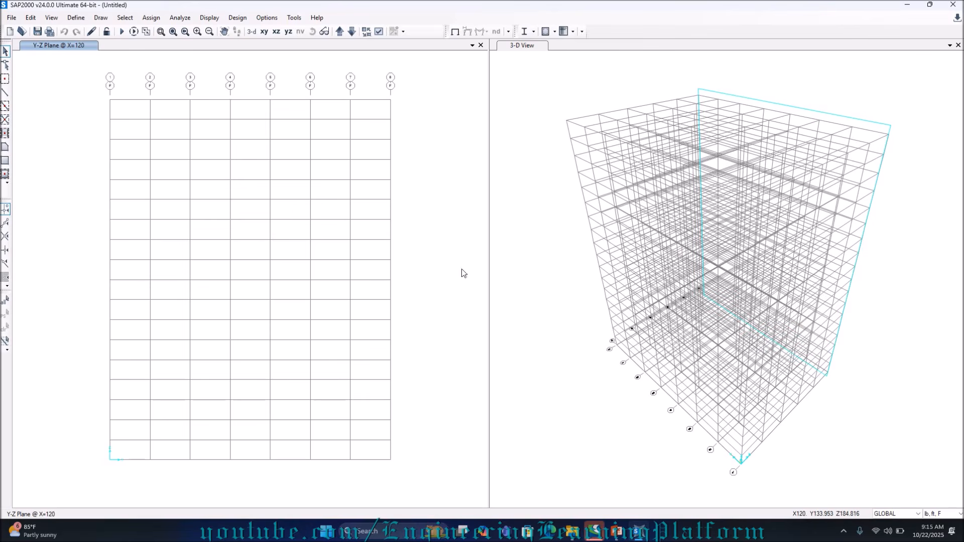
pyautogui.rightClick(427, 192)
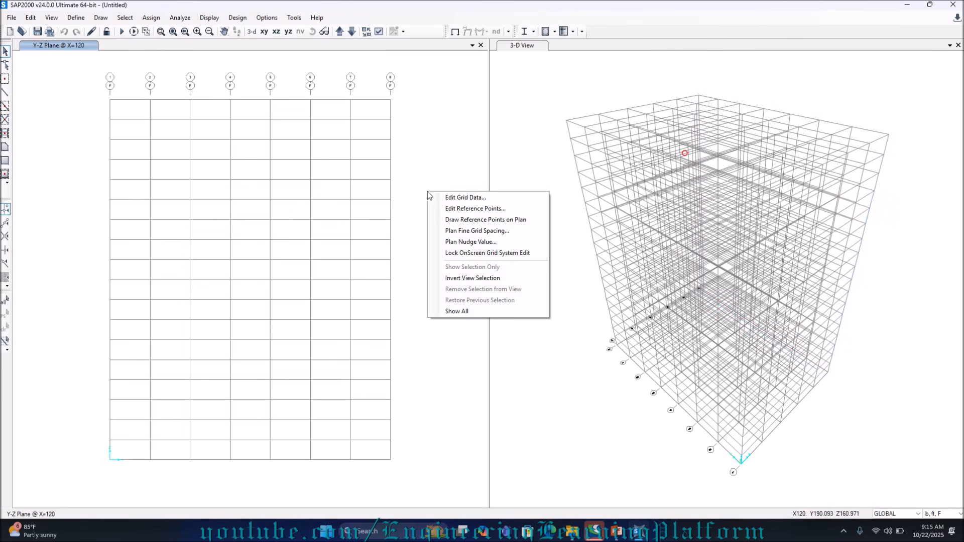
pyautogui.rightClick(444, 165)
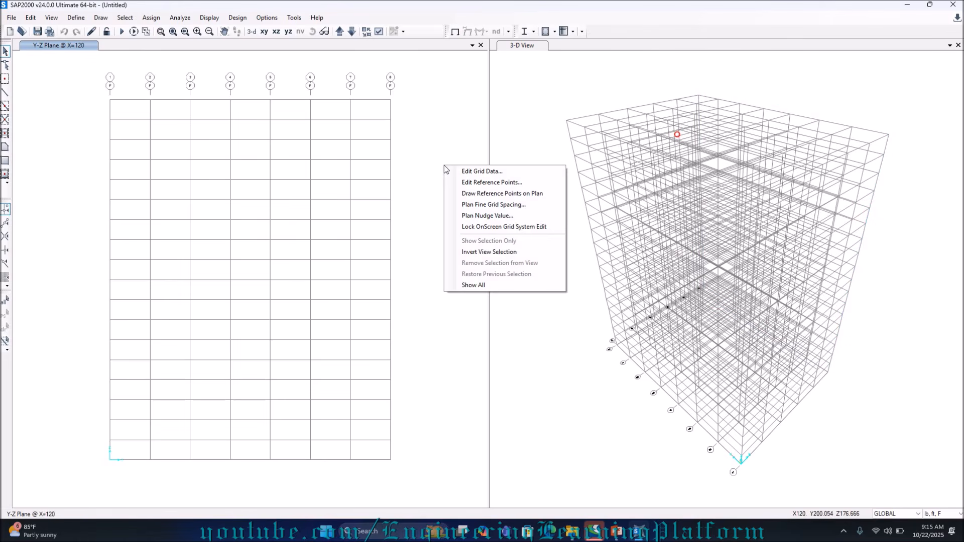
pyautogui.click(448, 171)
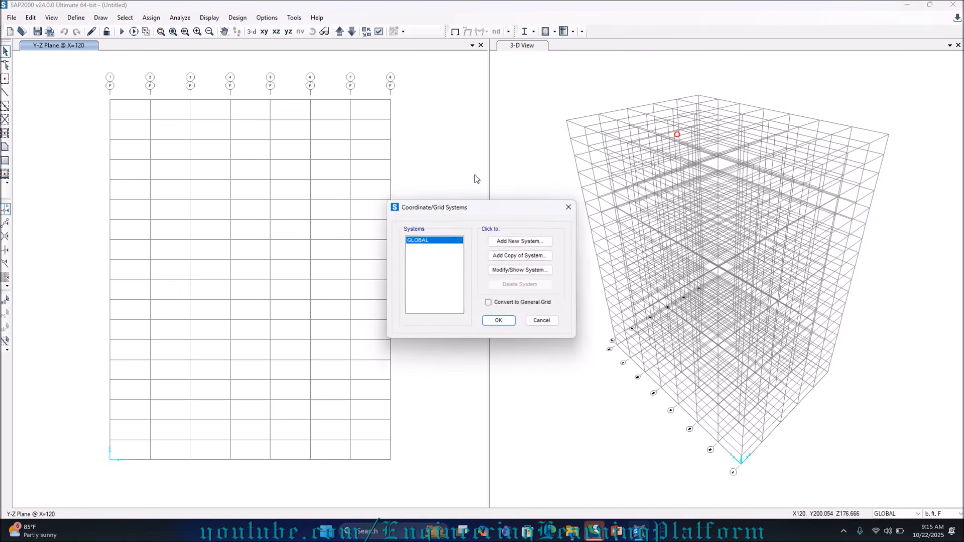
pyautogui.click(521, 271)
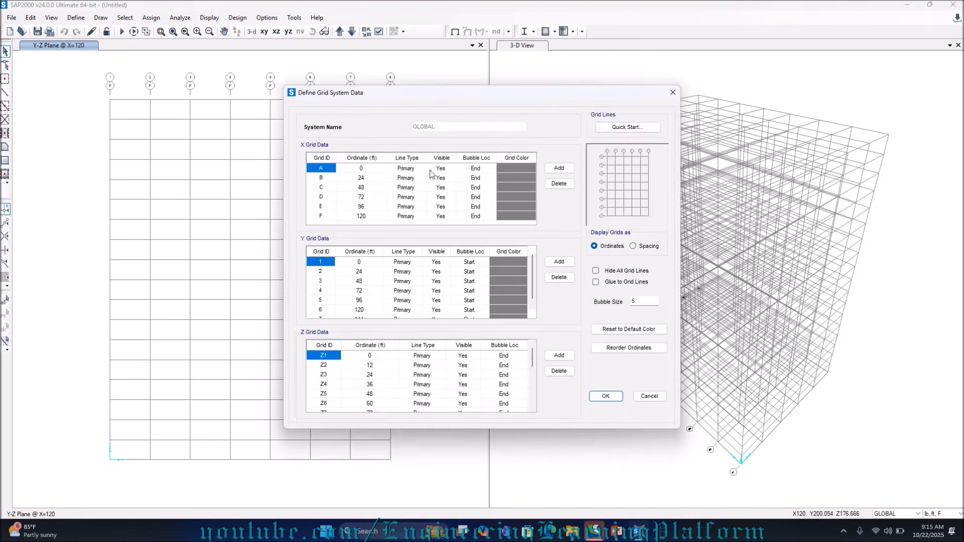
pyautogui.moveTo(529, 98); pyautogui.dragTo(572, 102)
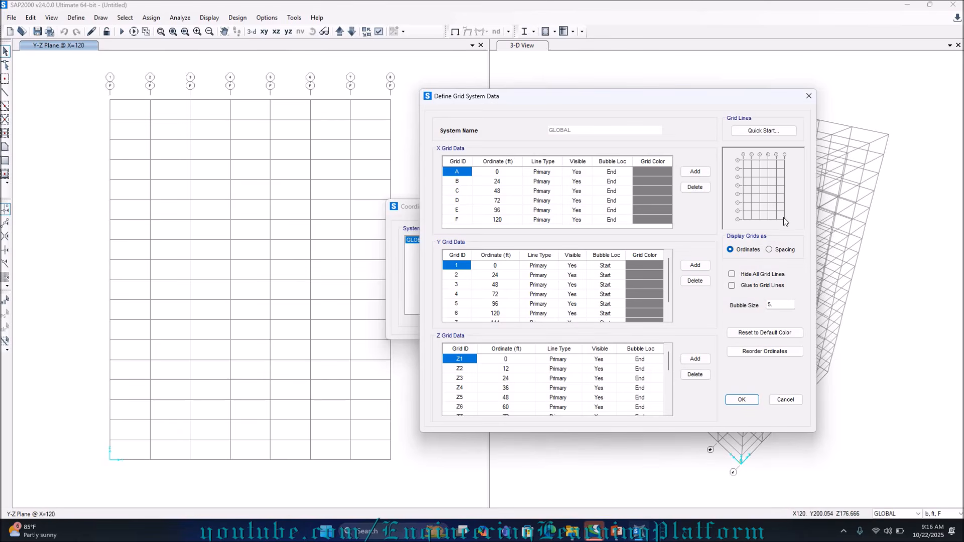
pyautogui.click(781, 251)
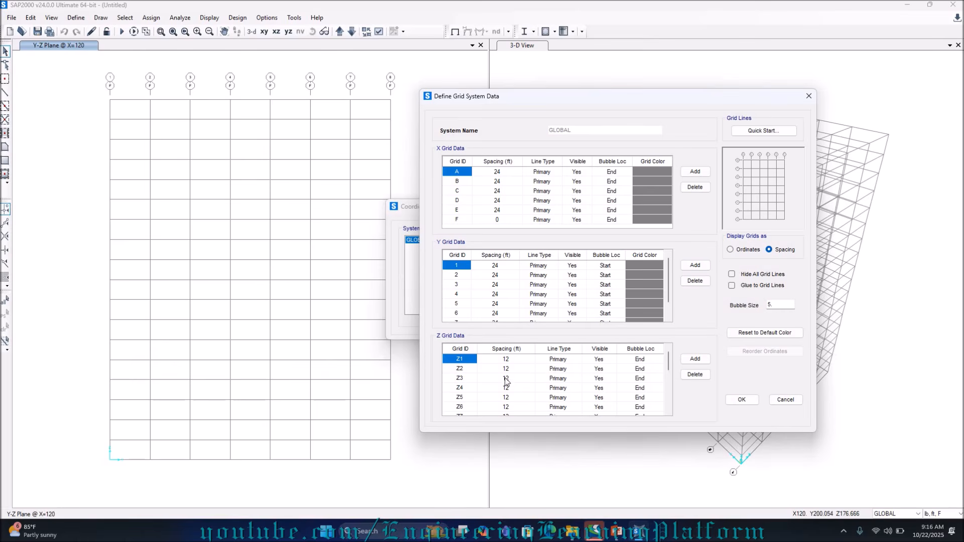
# Step: Set the spacing of vertical grid lines Z1 and Z2 to 10 ft
pyautogui.click(493, 360)
pyautogui.click(493, 359)
pyautogui.write('10')
pyautogui.click(516, 377)
pyautogui.click(511, 371)
pyautogui.click(511, 371)
pyautogui.rightClick(474, 366)
pyautogui.click(483, 359)
pyautogui.doubleClick(512, 369)
pyautogui.write('10')
# Step: Set the spacing of vertical grid line Z4 to 10 ft and apply the grid changes
pyautogui.doubleClick(514, 388)
pyautogui.write('10')
pyautogui.click(741, 400)
pyautogui.click(499, 322)
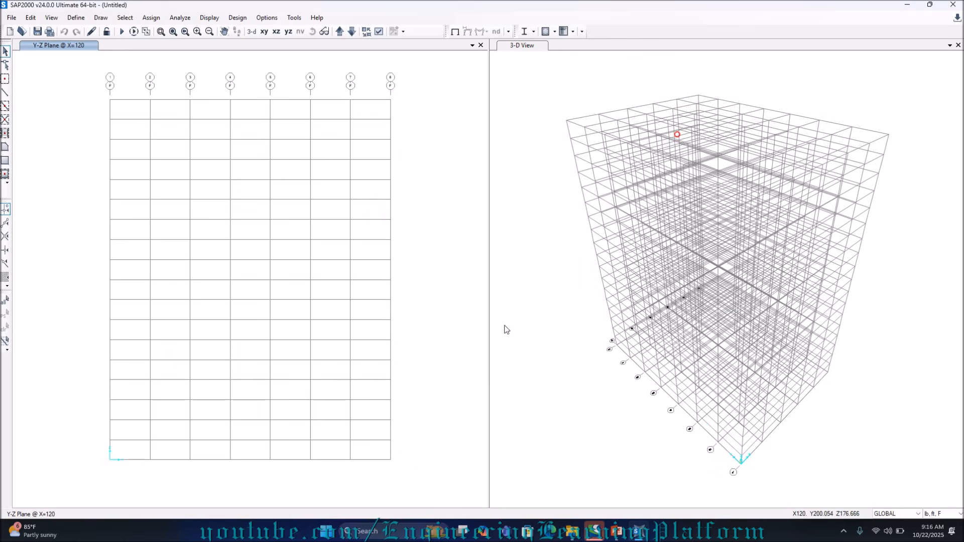
pyautogui.click(463, 175)
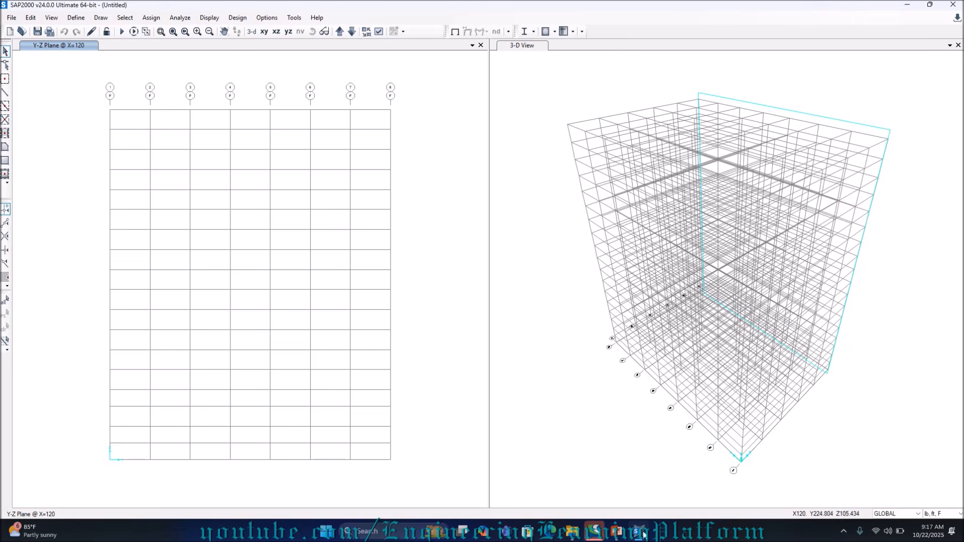
# Step: Check the building data slide in PowerPoint against the updated grid and return to SAP2000
pyautogui.moveTo(637, 536)
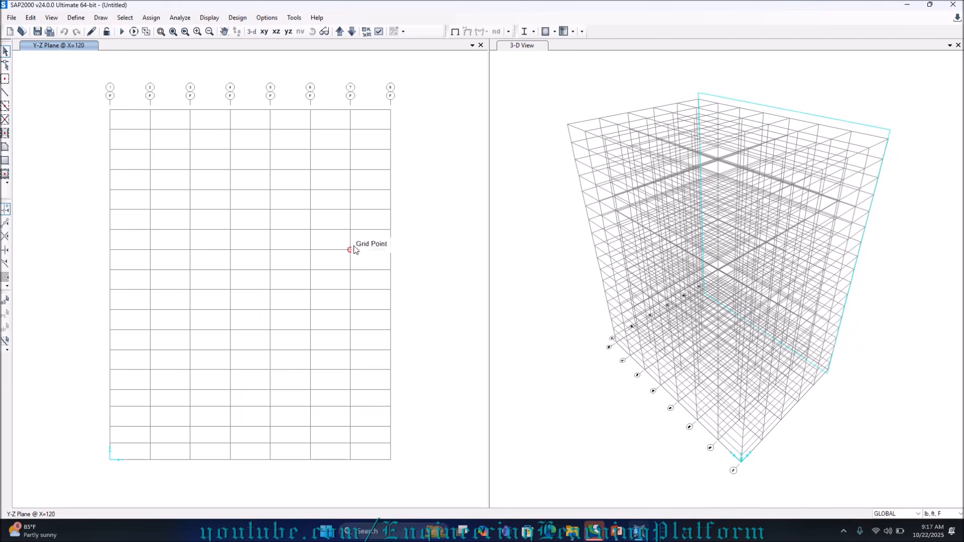
pyautogui.click(637, 536)
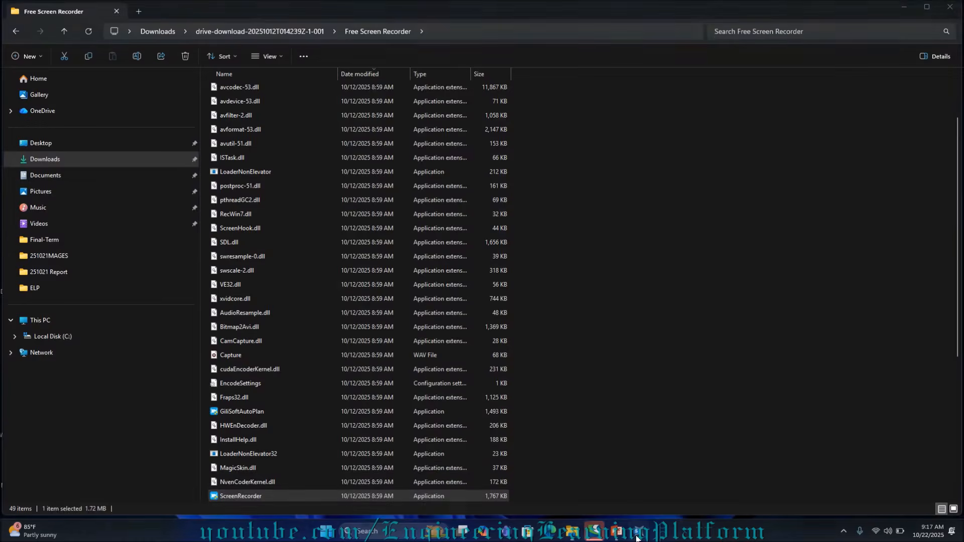
pyautogui.click(637, 536)
pyautogui.moveTo(604, 537)
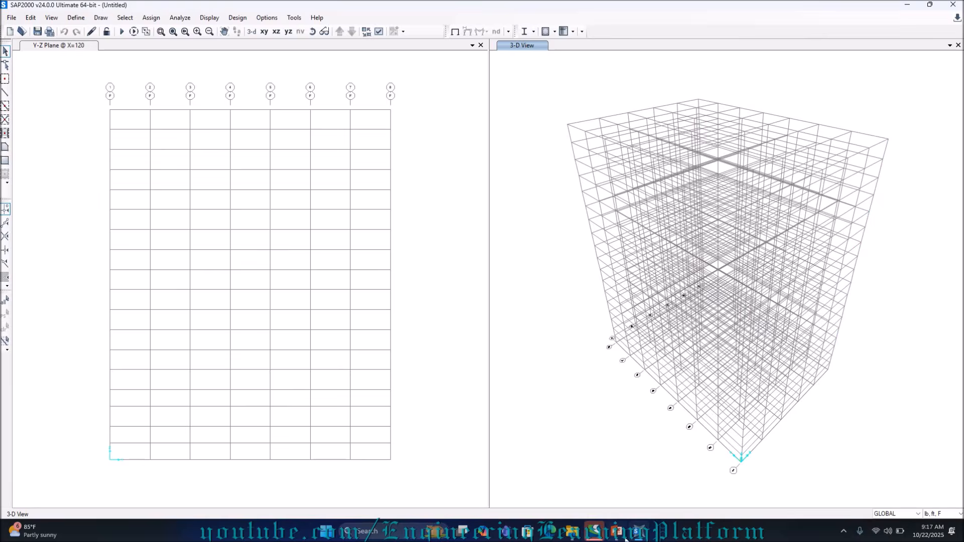
pyautogui.click(627, 474)
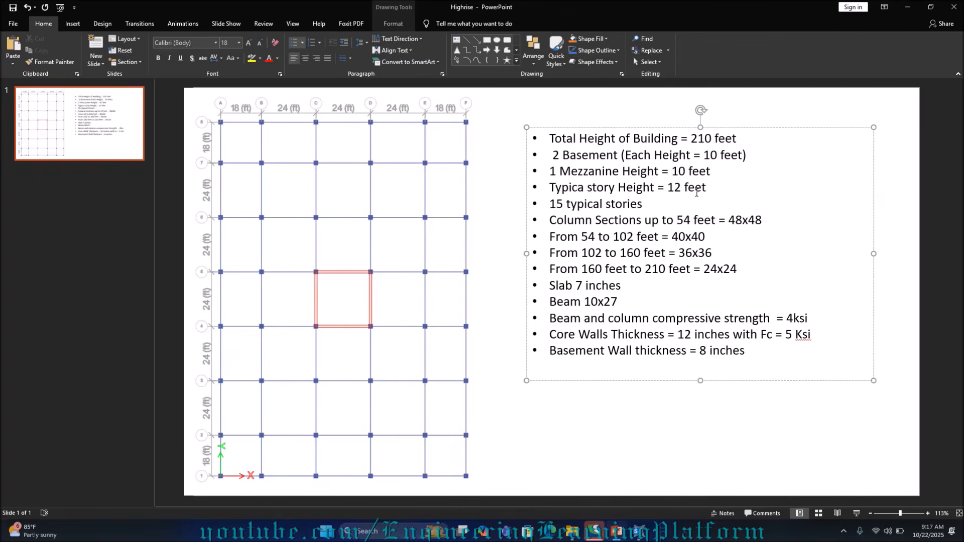
pyautogui.moveTo(643, 534)
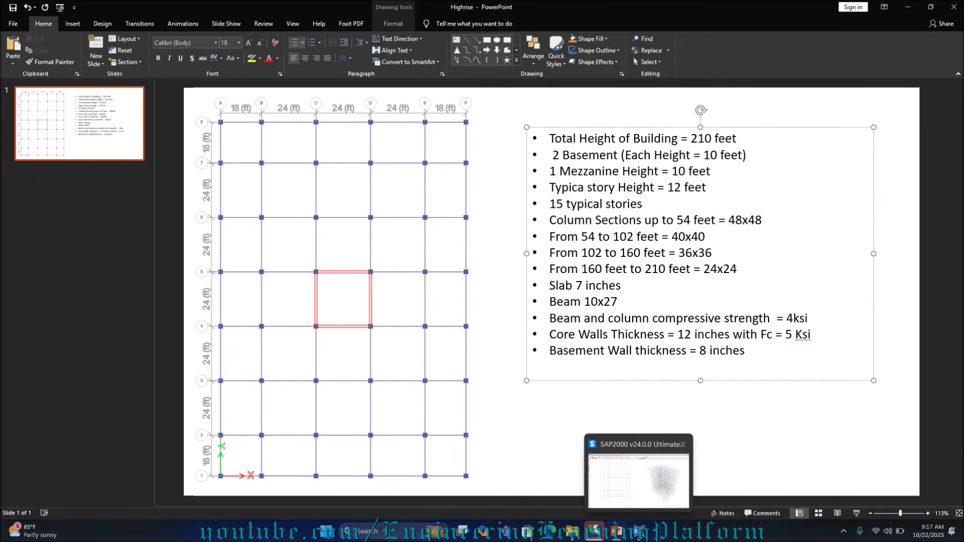
pyautogui.click(638, 535)
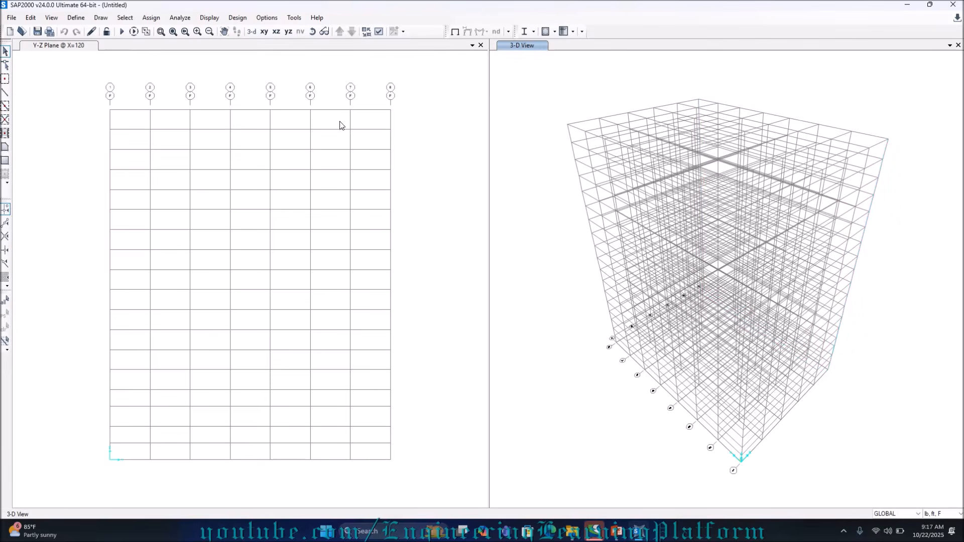
# Step: Reopen the GLOBAL grid system for editing and display its grids as spacing
pyautogui.rightClick(417, 82)
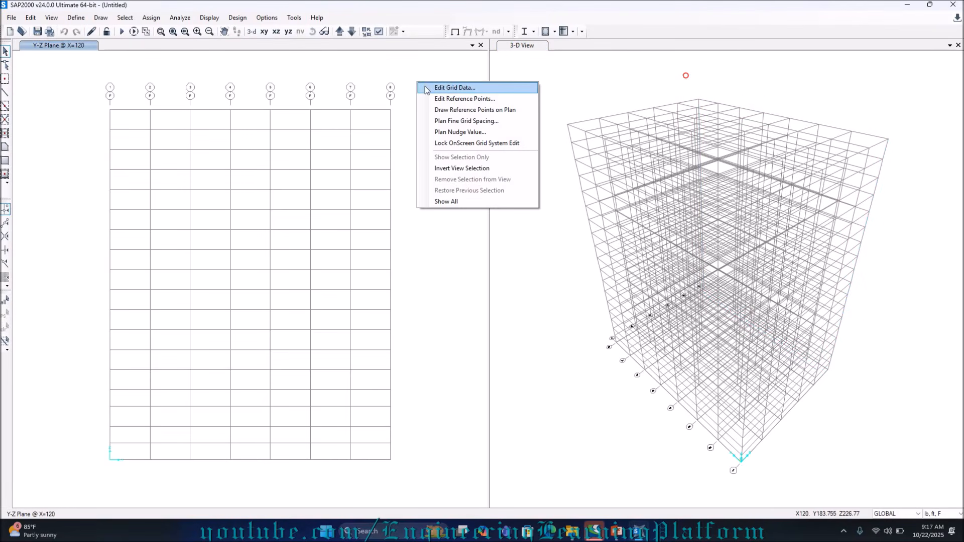
pyautogui.click(426, 88)
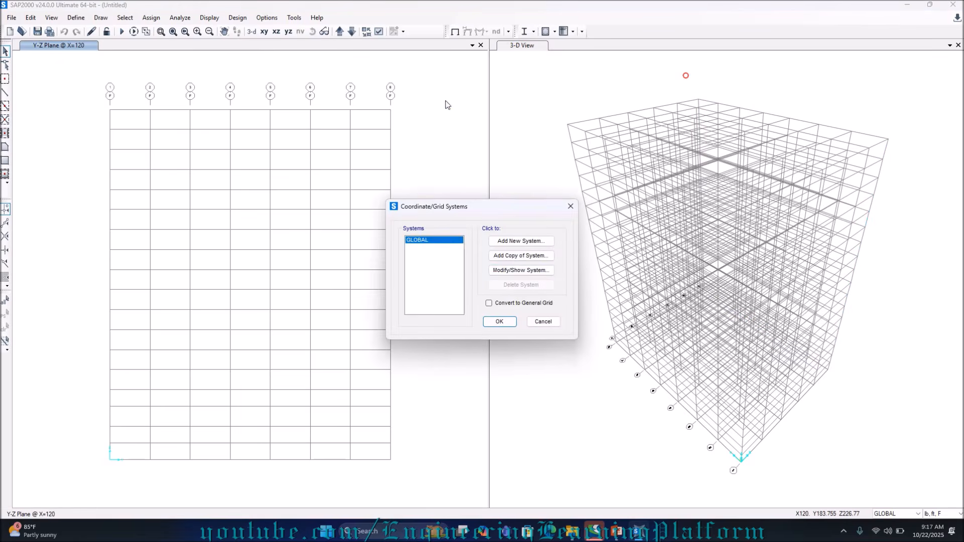
pyautogui.click(522, 272)
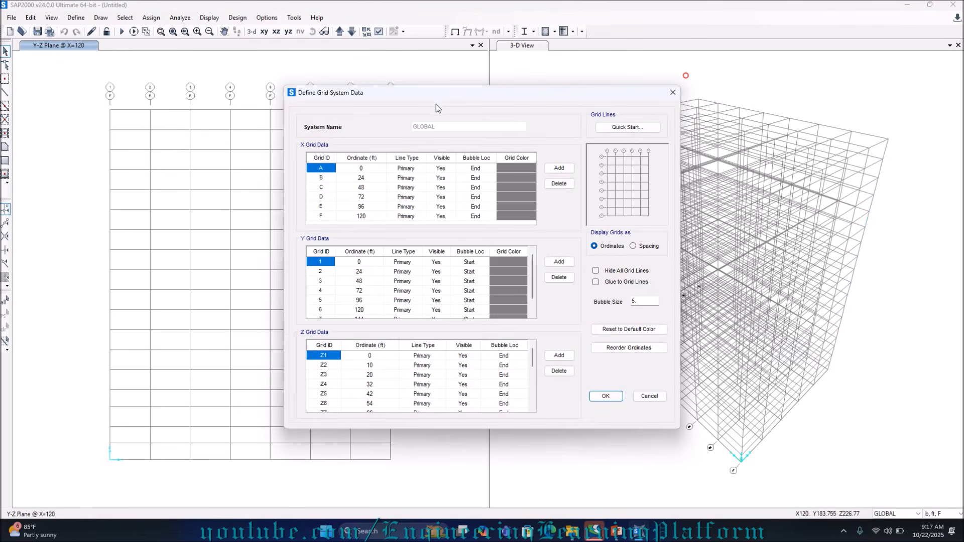
pyautogui.moveTo(440, 101); pyautogui.dragTo(701, 112)
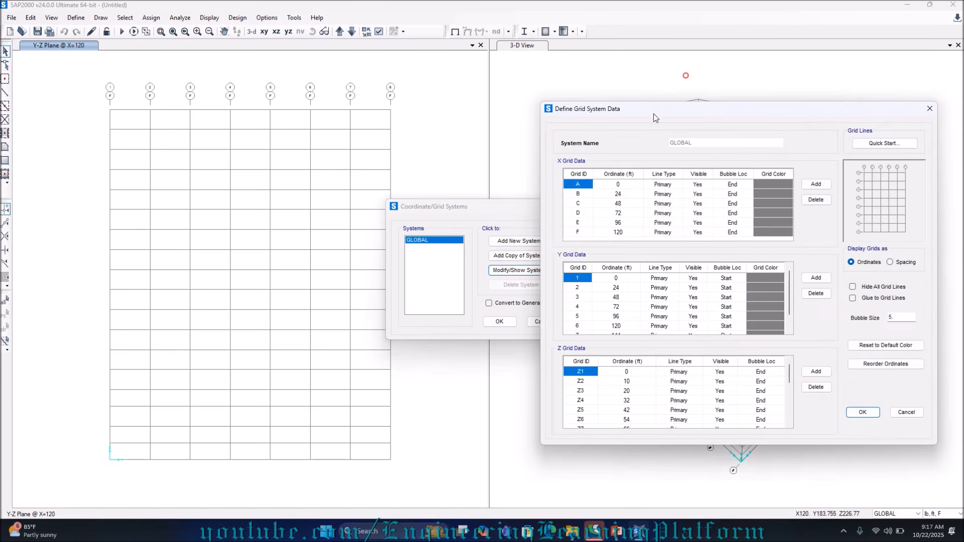
pyautogui.moveTo(653, 115); pyautogui.dragTo(477, 113)
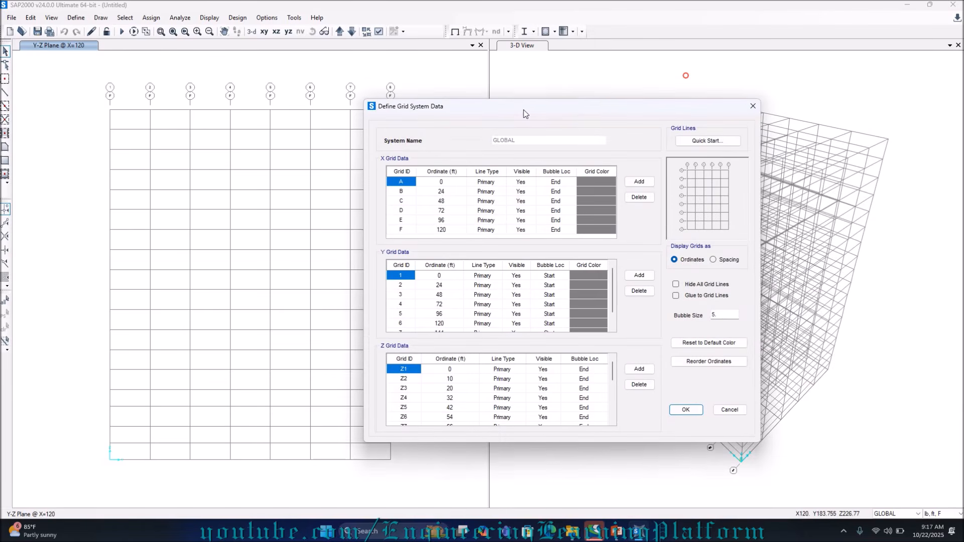
pyautogui.click(721, 260)
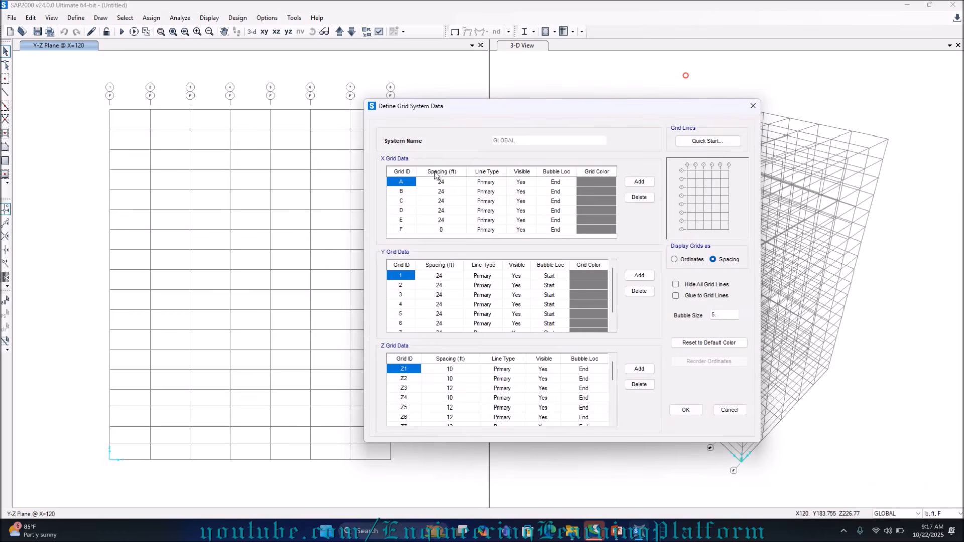
pyautogui.moveTo(442, 108); pyautogui.dragTo(601, 140)
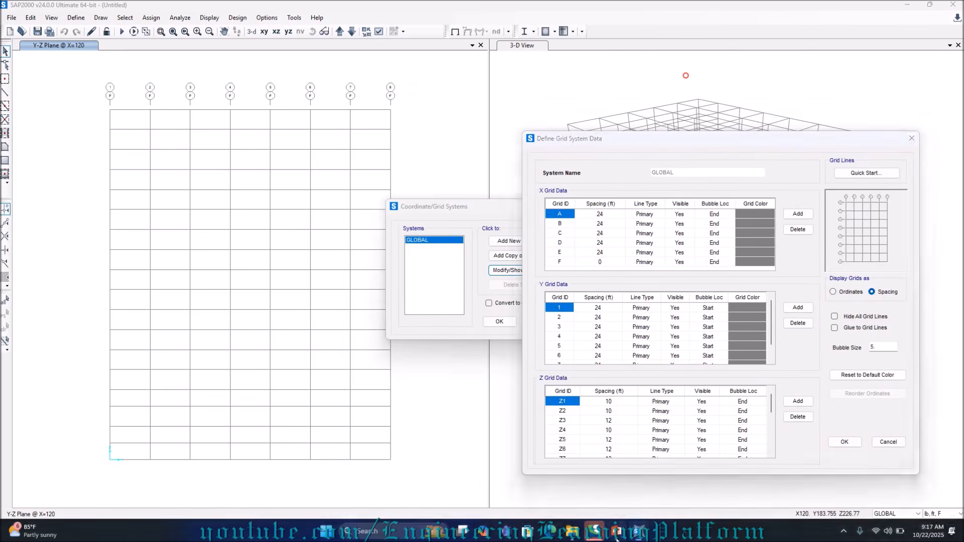
# Step: Check the plan's bay widths in PowerPoint, return to SAP2000 and set the spacing of X grid lines A and E to 18 ft
pyautogui.click(594, 531)
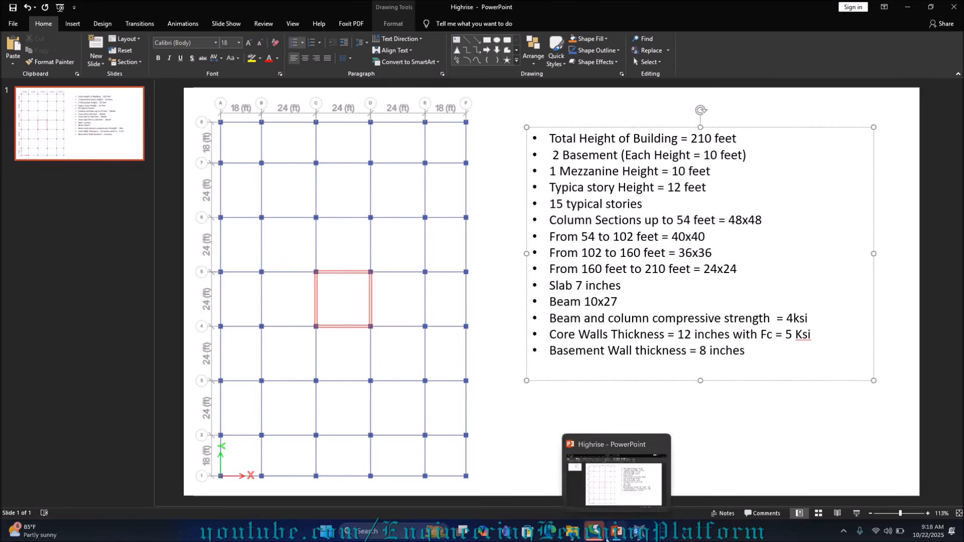
pyautogui.click(616, 532)
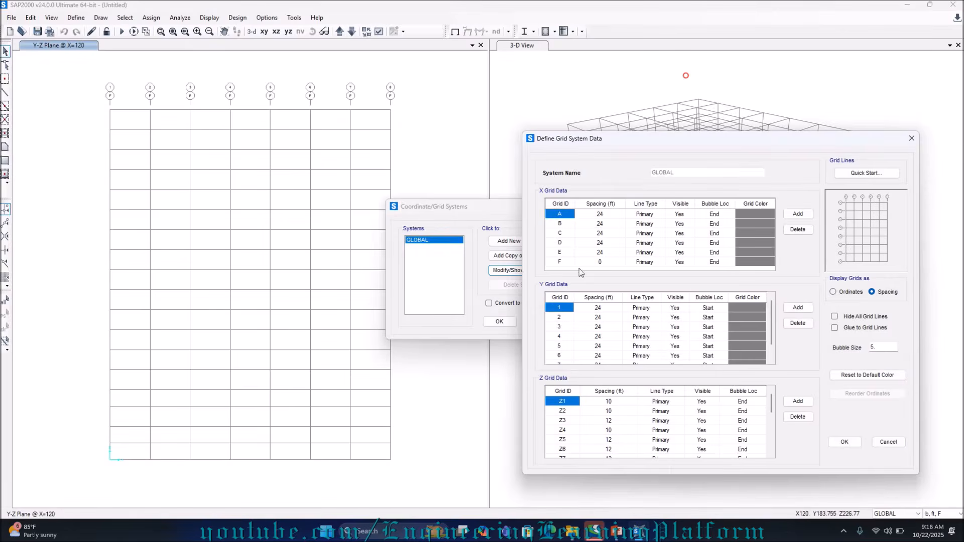
pyautogui.click(600, 215)
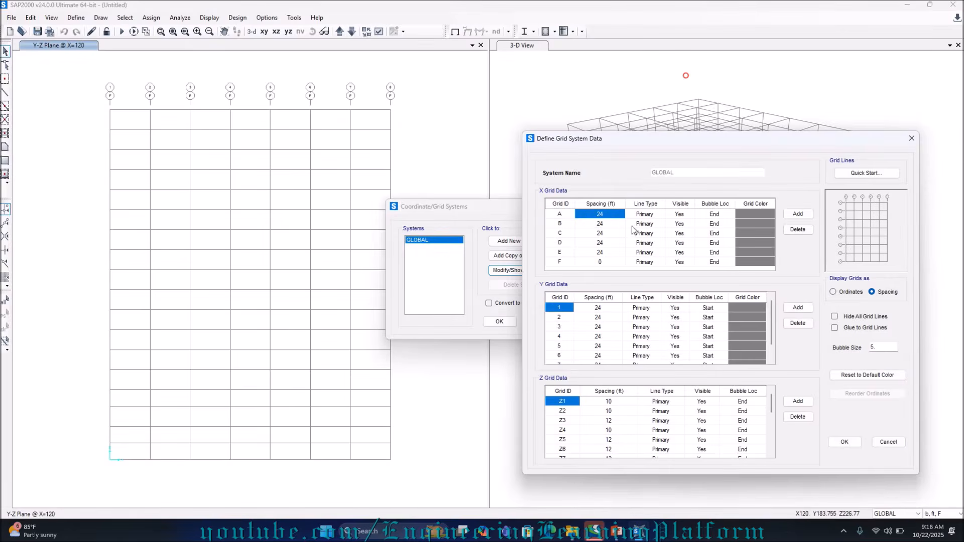
pyautogui.click(594, 216)
pyautogui.write('18')
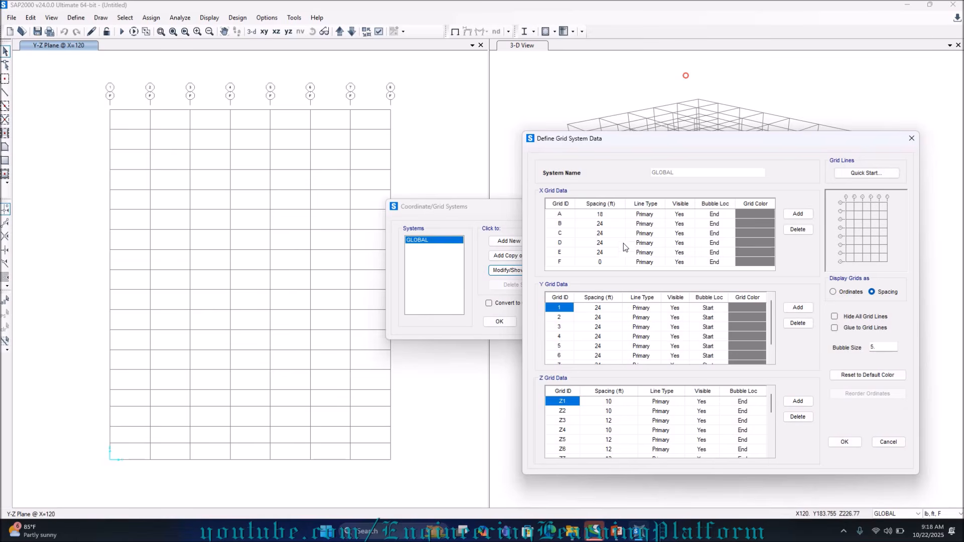
pyautogui.click(607, 252)
pyautogui.click(607, 253)
pyautogui.write('18')
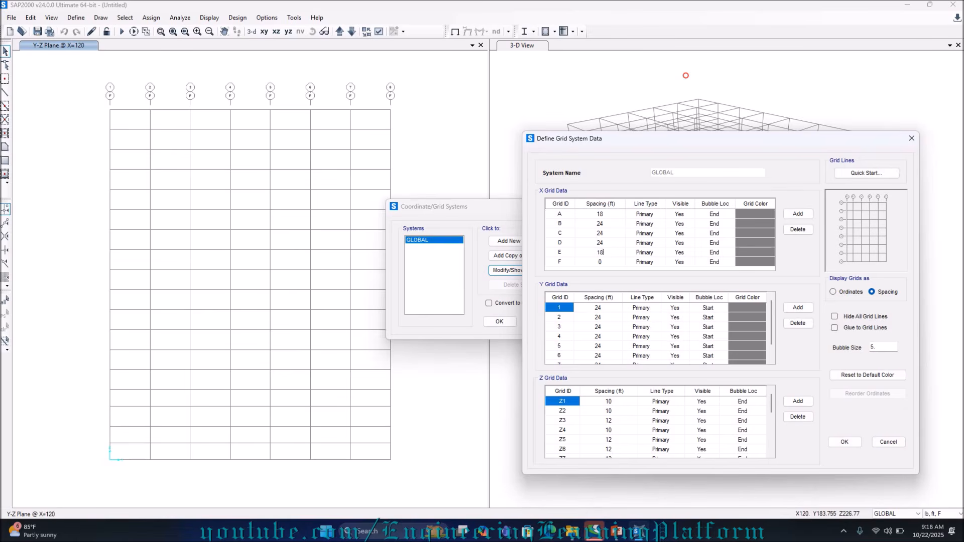
# Step: Set the spacing of Y grid lines 1 and 7 to 18 ft and apply the grid system changes
pyautogui.click(607, 307)
pyautogui.click(607, 307)
pyautogui.write('18')
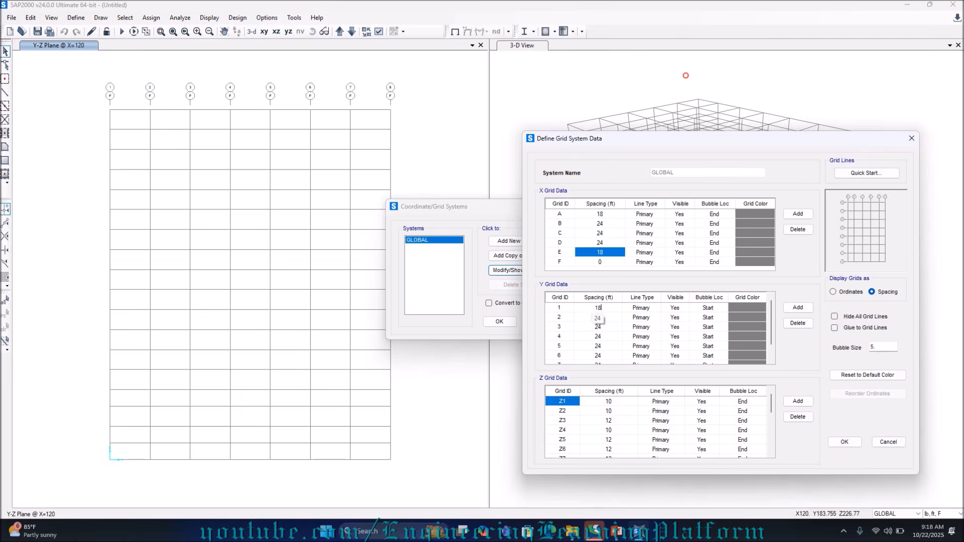
pyautogui.click(611, 403)
pyautogui.scroll(-2, 602, 317)
pyautogui.click(598, 347)
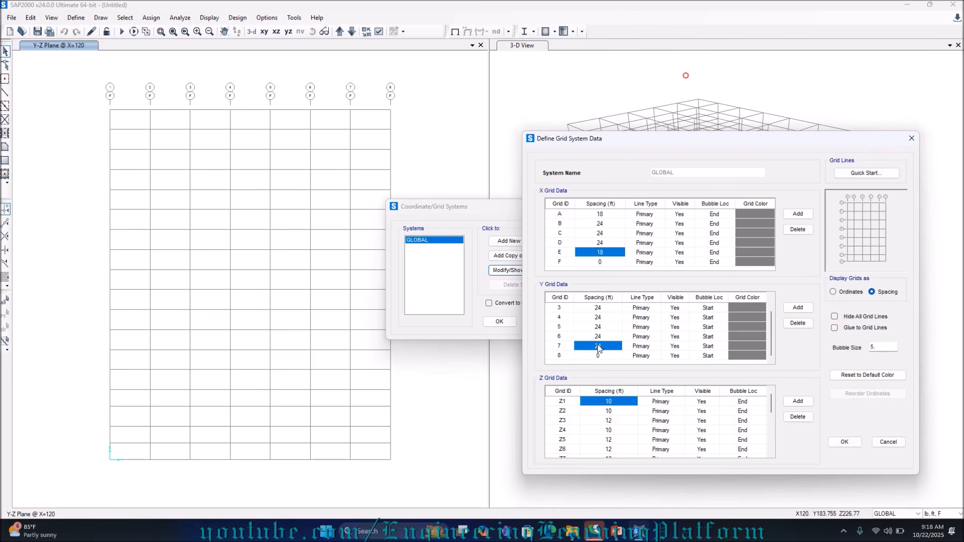
pyautogui.click(598, 347)
pyautogui.moveTo(607, 346); pyautogui.dragTo(587, 346)
pyautogui.write('18')
pyautogui.click(842, 442)
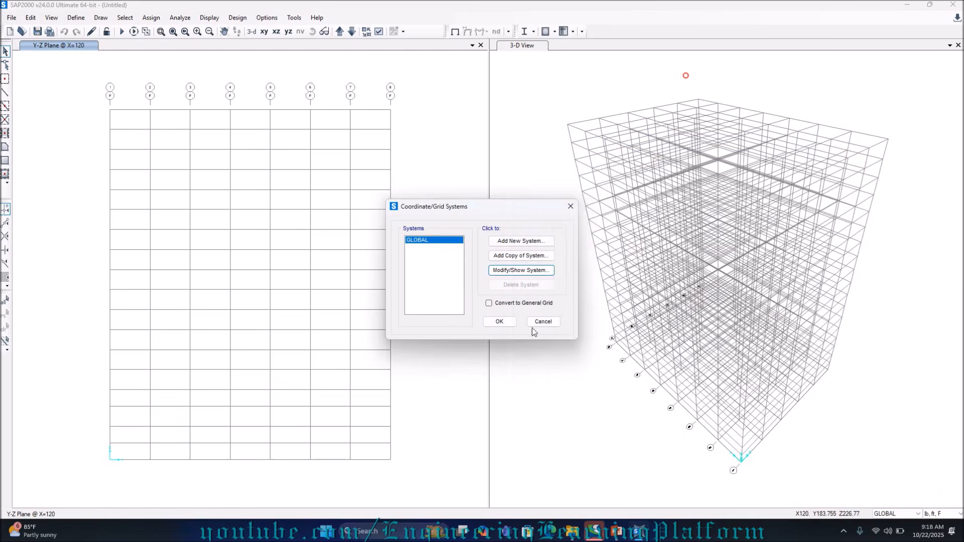
pyautogui.click(499, 322)
# Step: Show the X-Y plan and compare its grid layout with the plan on the PowerPoint slide, ending back in SAP2000
pyautogui.click(264, 32)
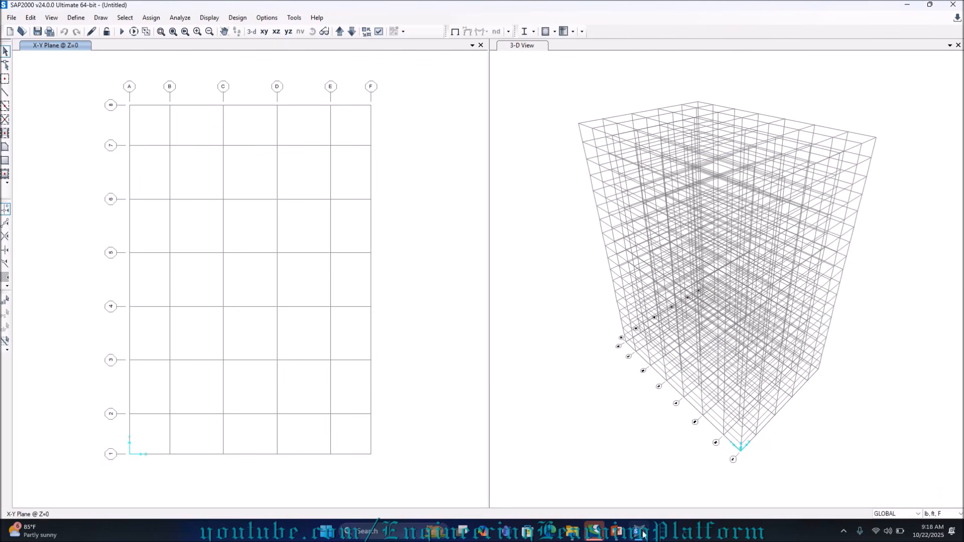
pyautogui.click(616, 531)
pyautogui.click(614, 532)
pyautogui.click(615, 532)
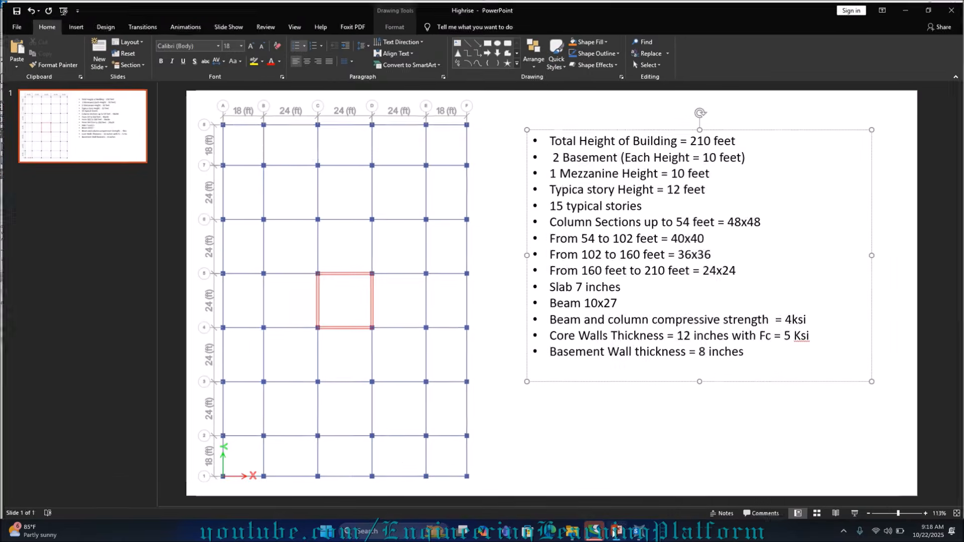
pyautogui.click(614, 532)
pyautogui.click(615, 533)
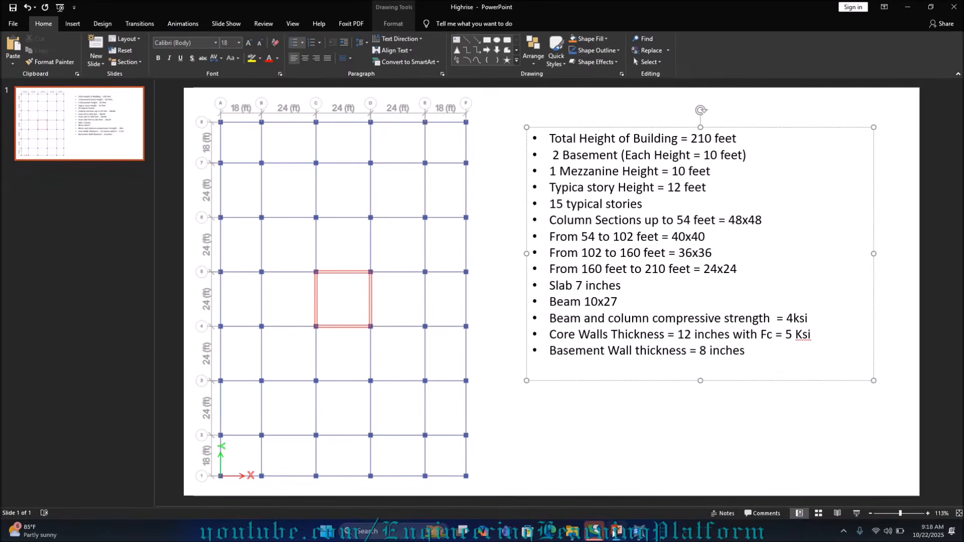
pyautogui.click(614, 532)
pyautogui.click(615, 532)
pyautogui.click(615, 532)
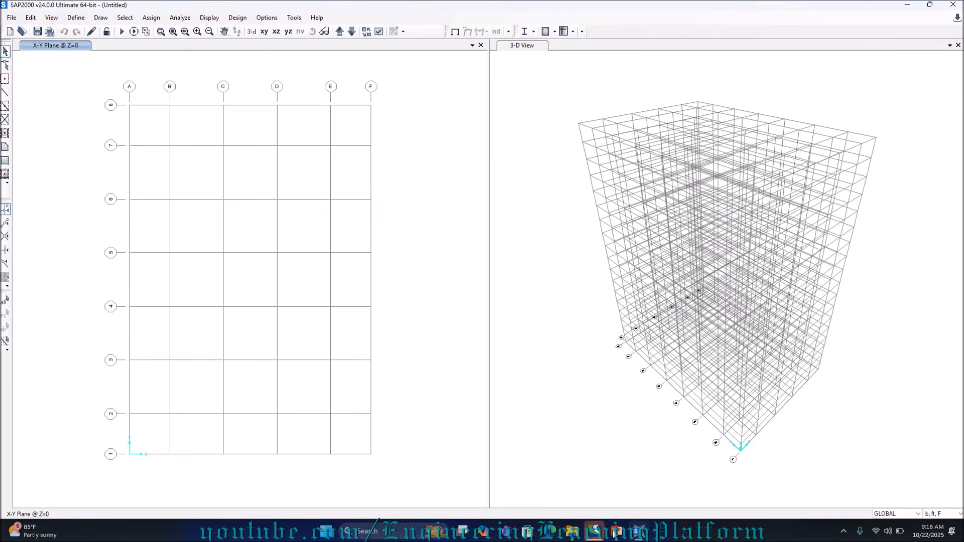
pyautogui.click(614, 532)
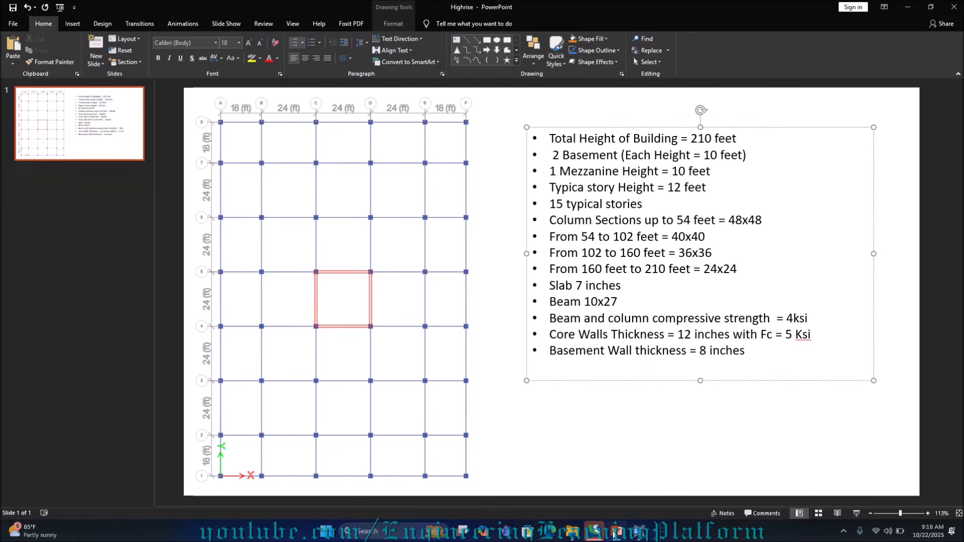
pyautogui.click(615, 532)
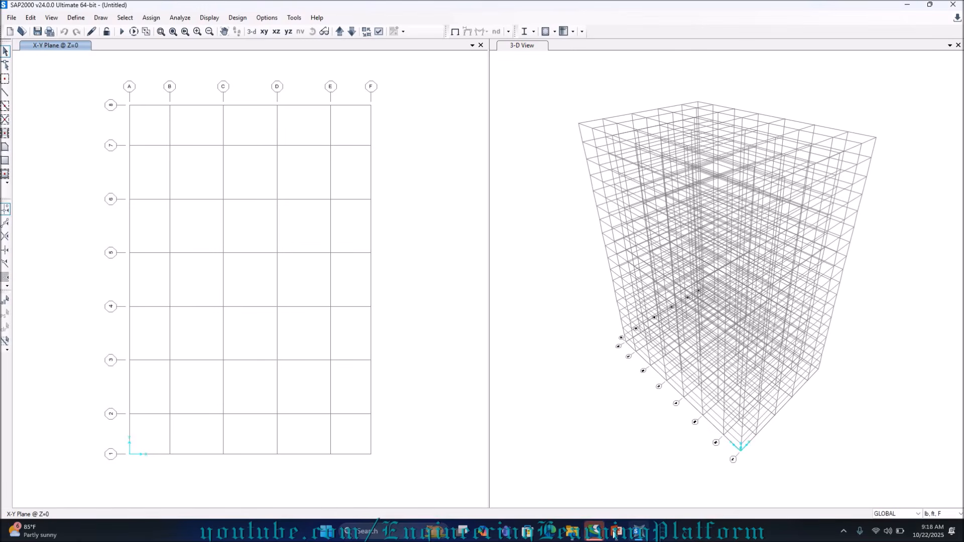
pyautogui.click(614, 532)
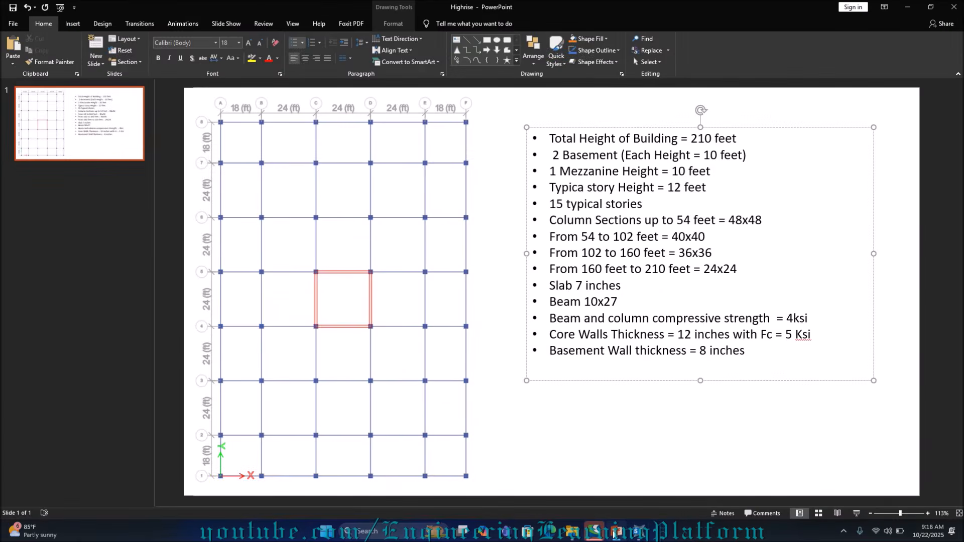
pyautogui.click(614, 533)
pyautogui.click(614, 532)
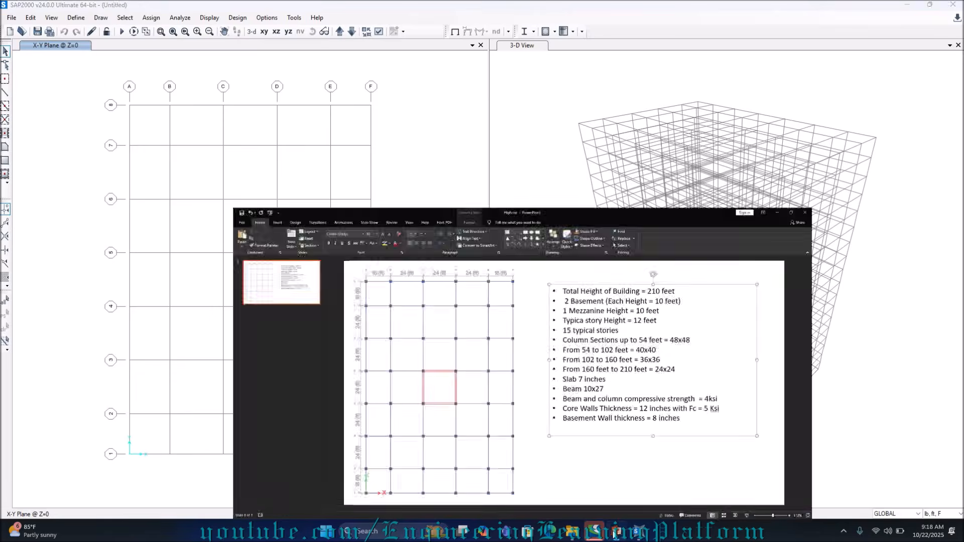
pyautogui.click(615, 532)
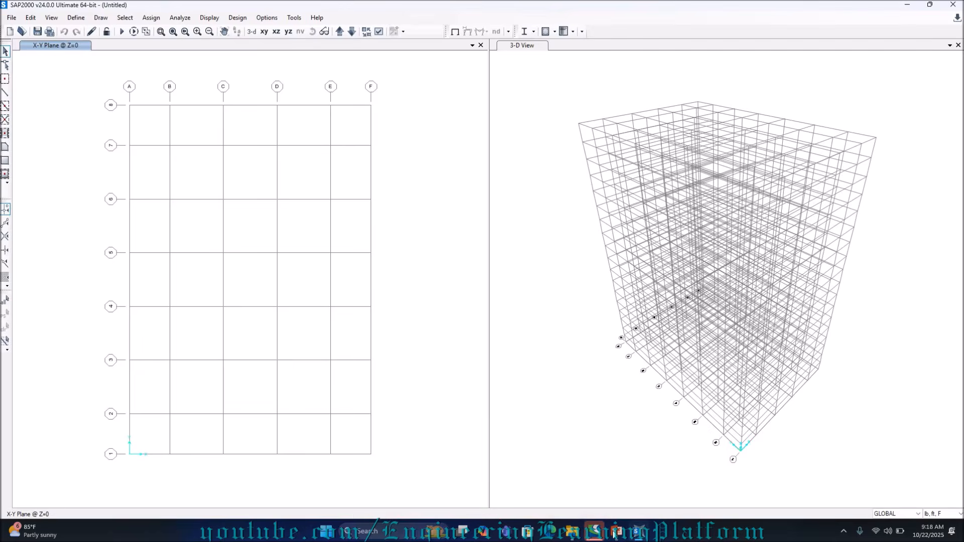
pyautogui.click(615, 532)
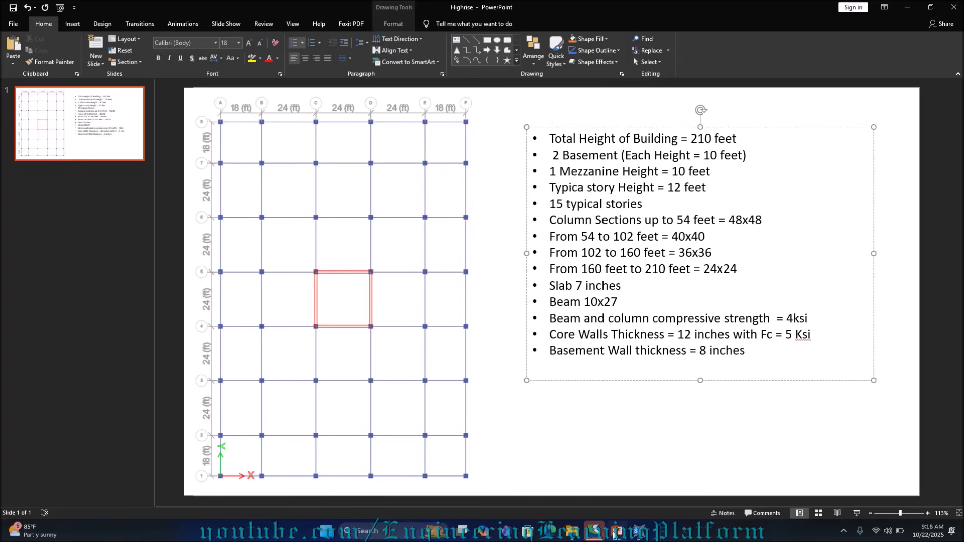
pyautogui.click(614, 532)
pyautogui.click(615, 532)
pyautogui.click(614, 533)
pyautogui.click(614, 533)
pyautogui.click(614, 533)
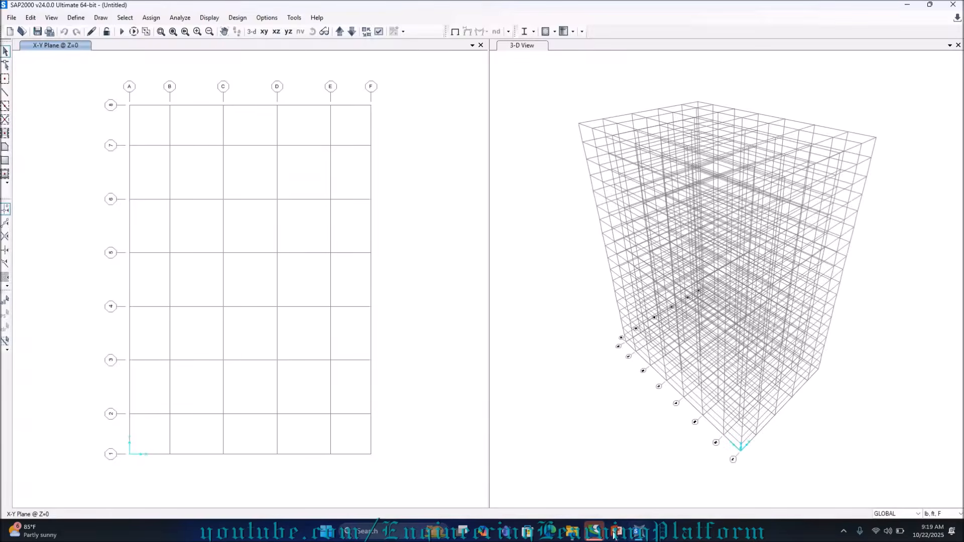
pyautogui.click(615, 533)
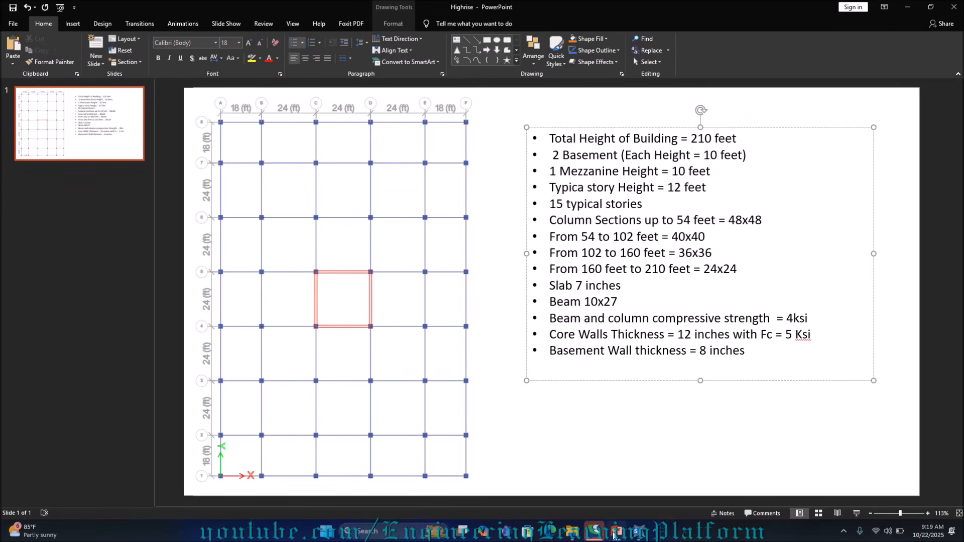
pyautogui.click(614, 533)
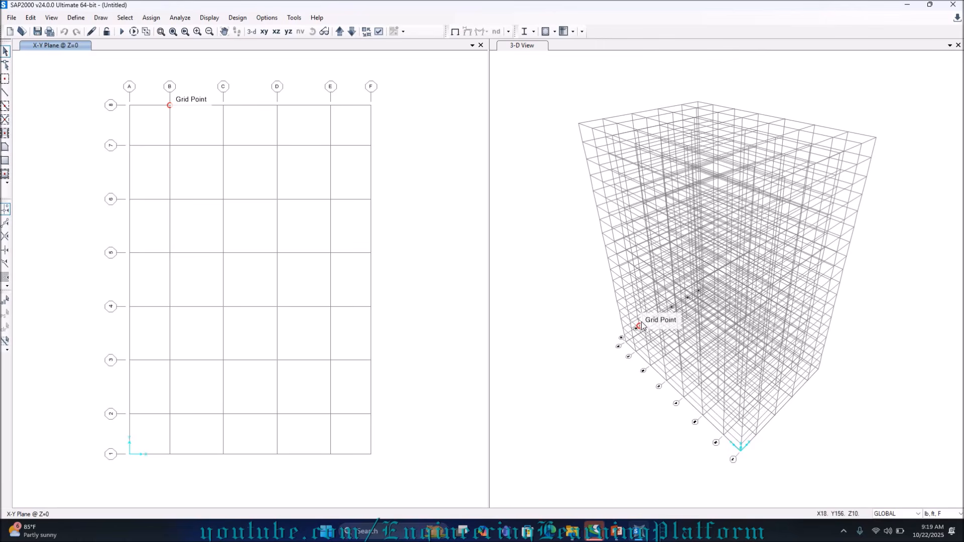
# Step: Start adding a new material property and set its material type to Concrete
pyautogui.click(74, 20)
pyautogui.click(90, 32)
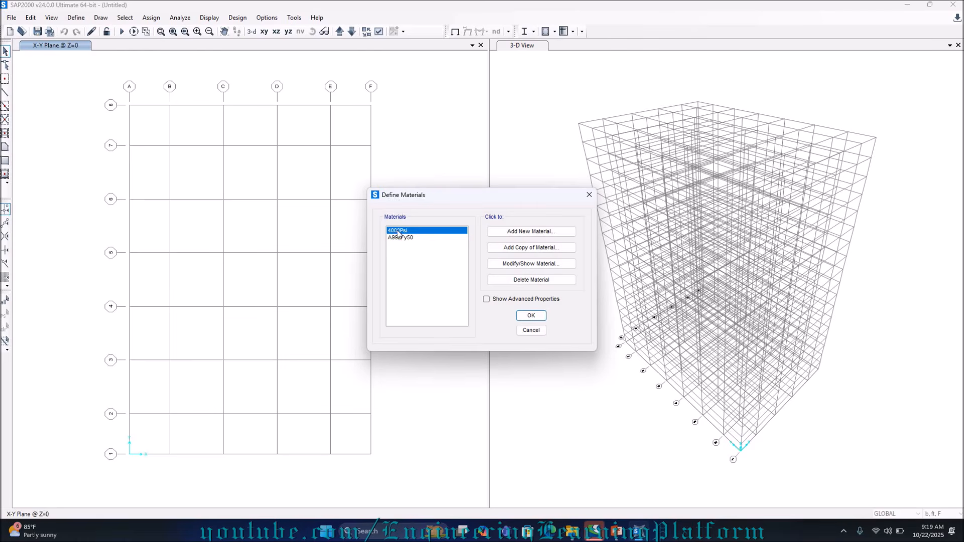
pyautogui.click(508, 234)
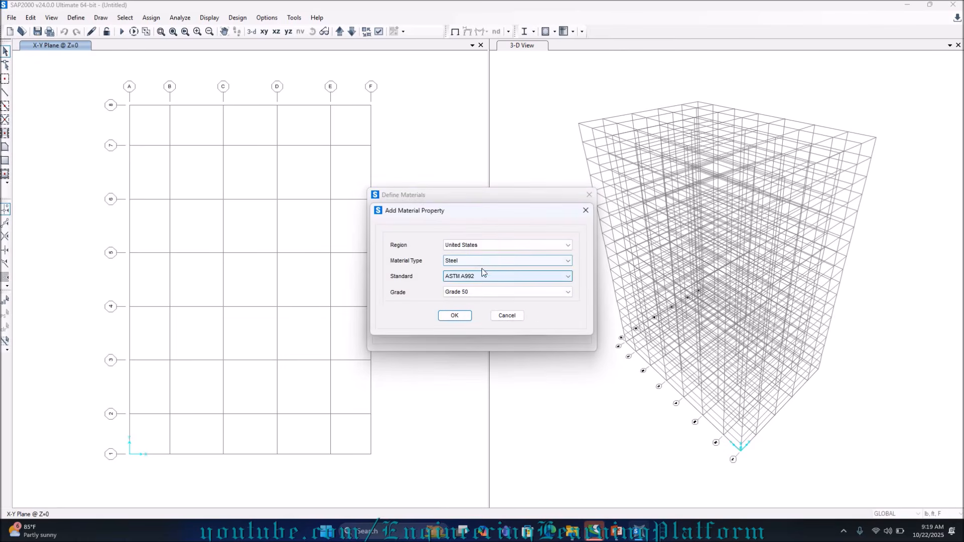
pyautogui.click(481, 261)
pyautogui.click(480, 260)
pyautogui.click(481, 257)
pyautogui.click(471, 280)
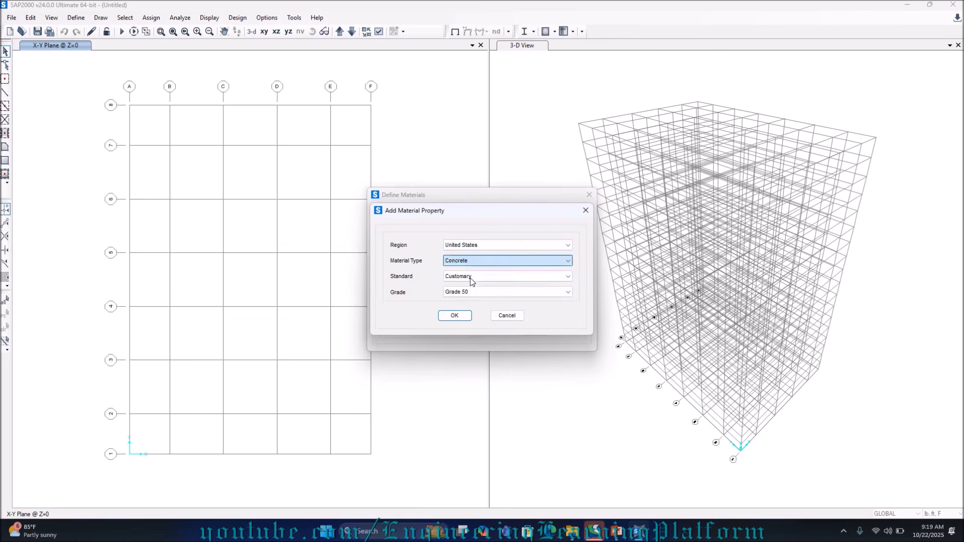
# Step: Keep the United States region, choose grade f'c 5000 psi for the concrete, and confirm the new material and the material definitions
pyautogui.click(479, 247)
pyautogui.click(479, 247)
pyautogui.click(481, 292)
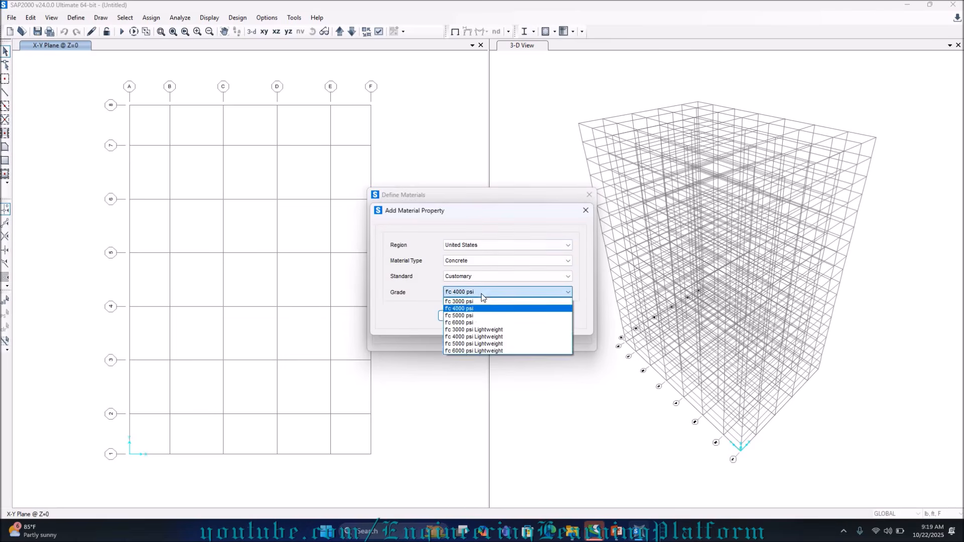
pyautogui.click(472, 314)
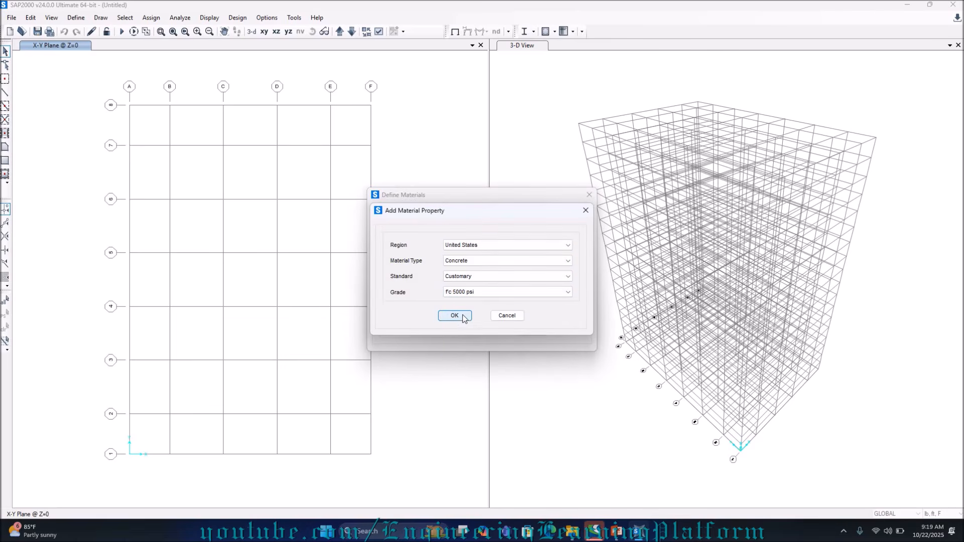
pyautogui.click(455, 316)
pyautogui.click(454, 316)
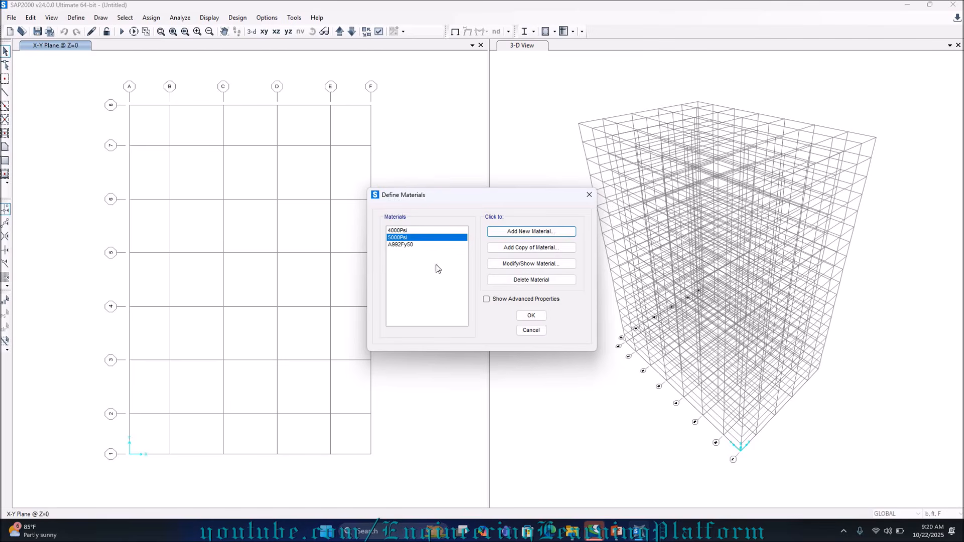
pyautogui.click(530, 316)
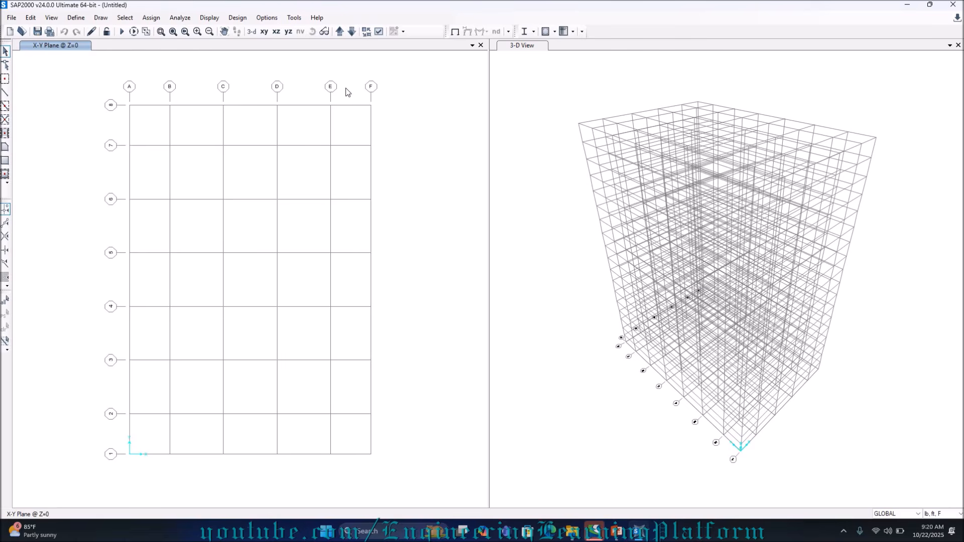
# Step: Open the frame section property definitions
pyautogui.click(75, 18)
pyautogui.moveTo(126, 47)
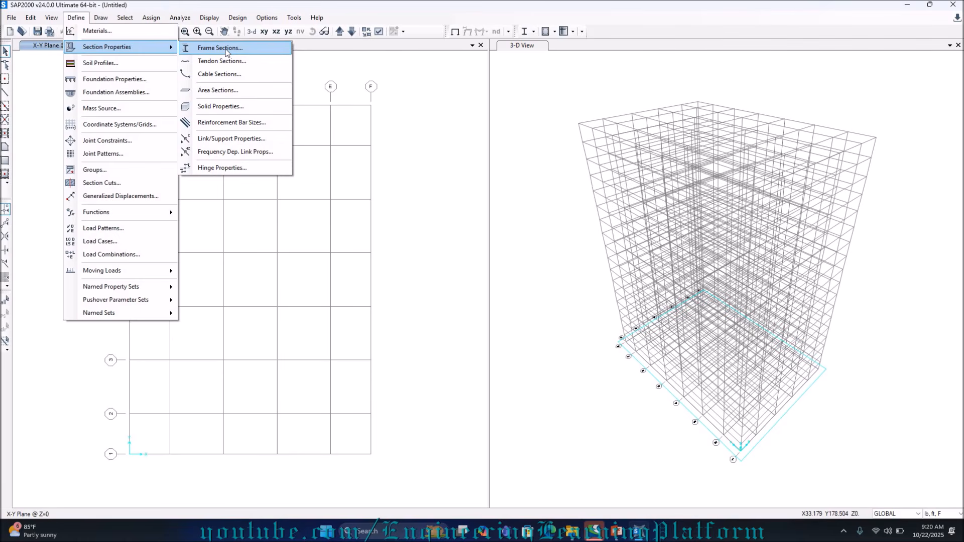
pyautogui.click(187, 50)
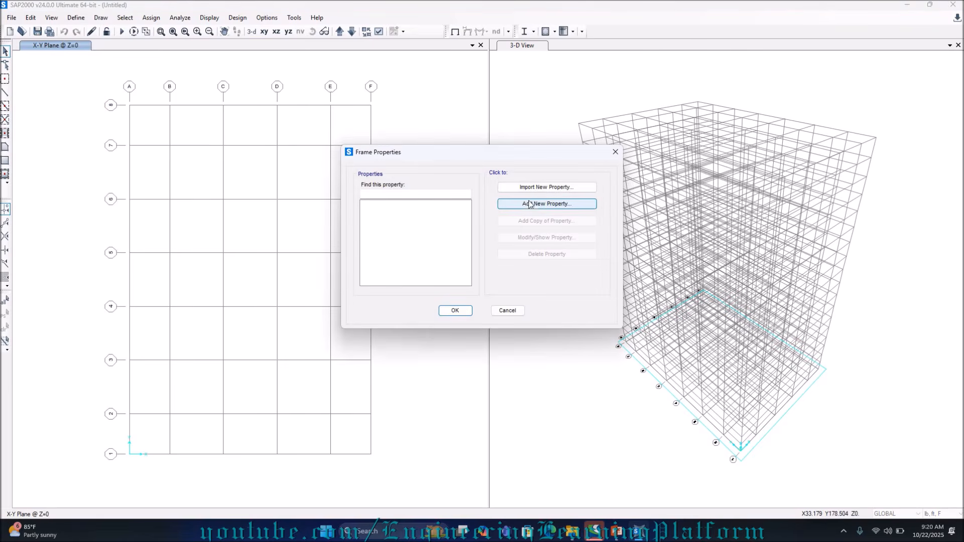
pyautogui.click(529, 206)
pyautogui.moveTo(417, 139); pyautogui.dragTo(609, 166)
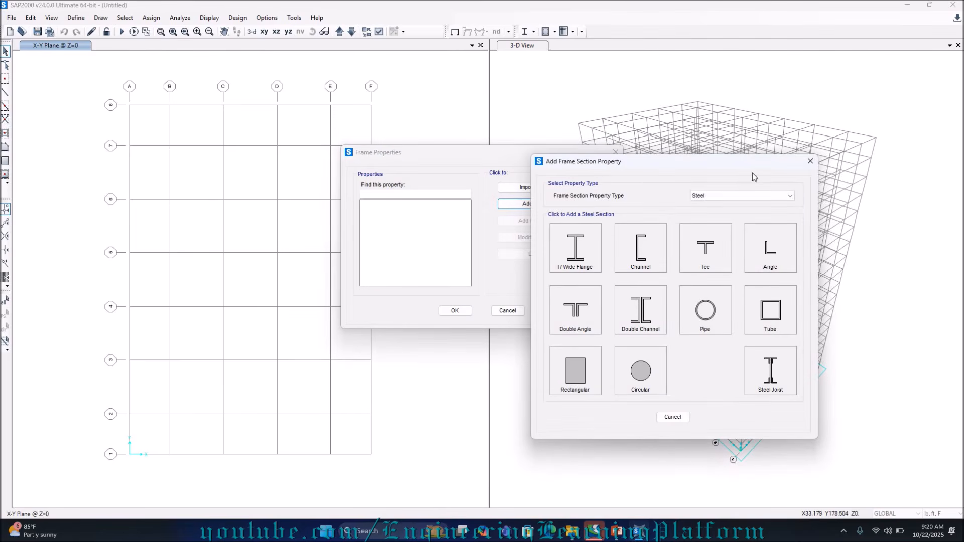
pyautogui.click(809, 162)
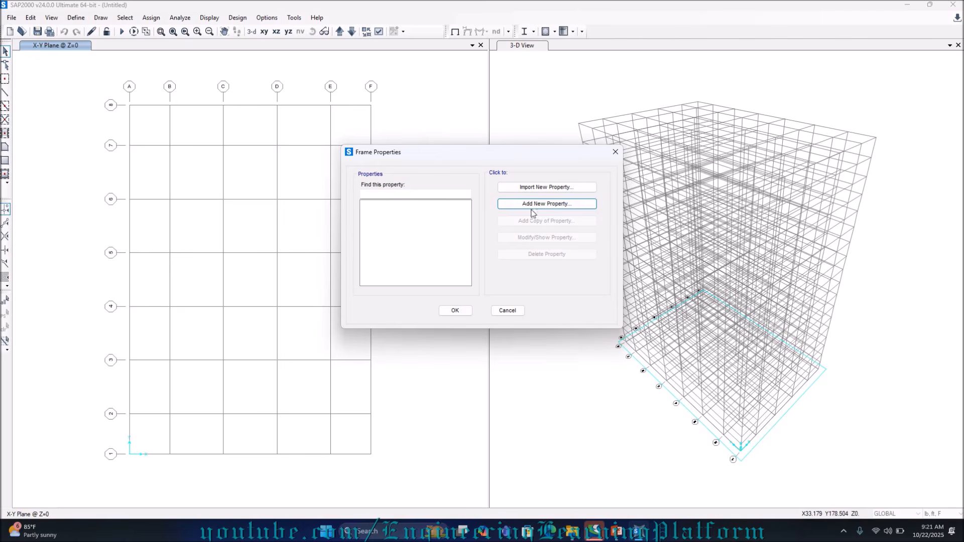
# Step: Add a new rectangular concrete frame section and name it 48X48, checking the column size on the PowerPoint slide
pyautogui.click(552, 203)
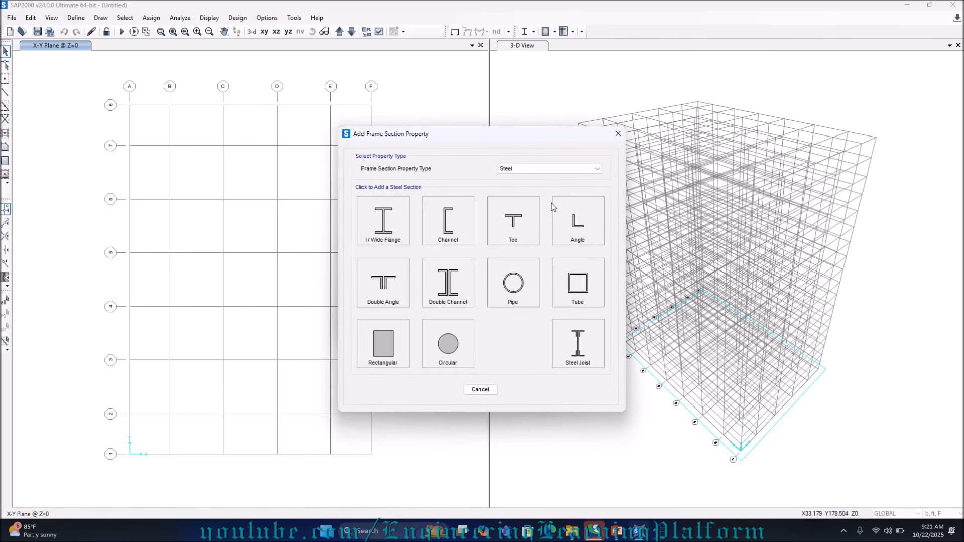
pyautogui.click(550, 170)
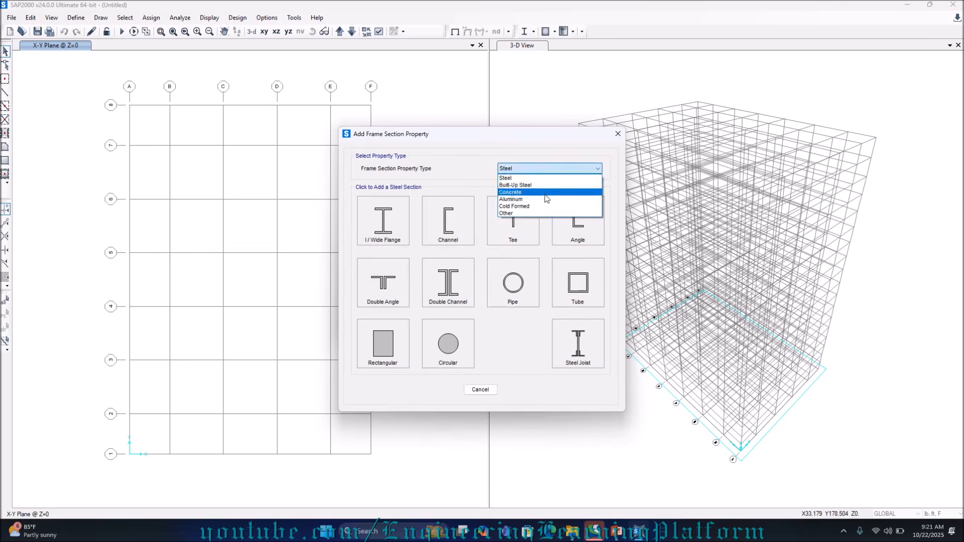
pyautogui.click(527, 185)
pyautogui.click(395, 231)
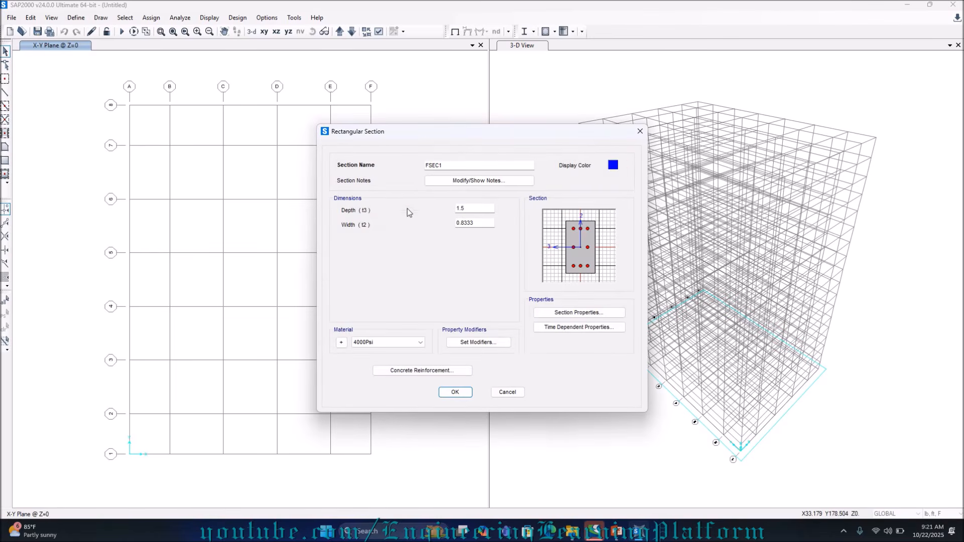
pyautogui.doubleClick(465, 165)
pyautogui.click(618, 534)
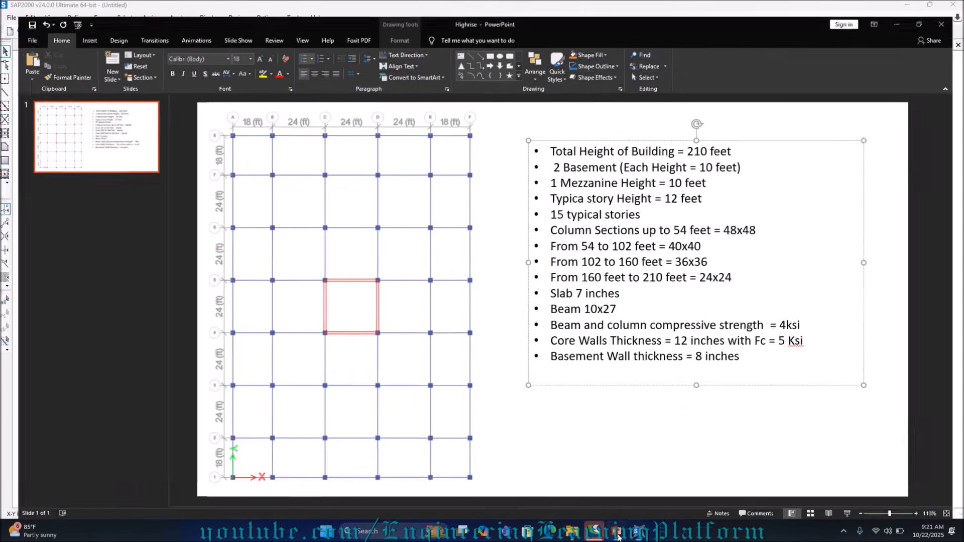
pyautogui.click(618, 534)
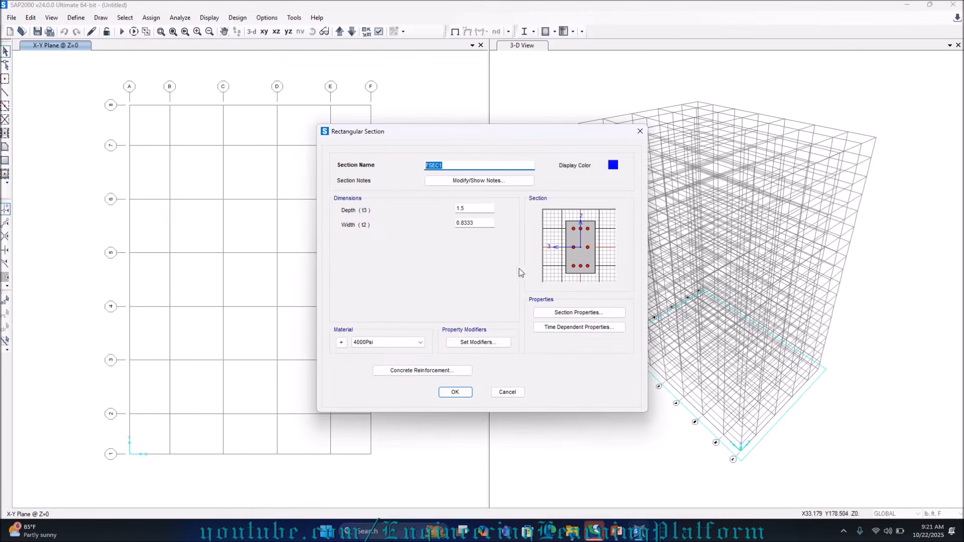
pyautogui.write('4')
# Step: Set the depth and width of the 48X48 section to 4 ft and keep 4000Psi as its material
pyautogui.moveTo(472, 208); pyautogui.dragTo(336, 209)
pyautogui.write('4')
pyautogui.moveTo(485, 224); pyautogui.dragTo(452, 230)
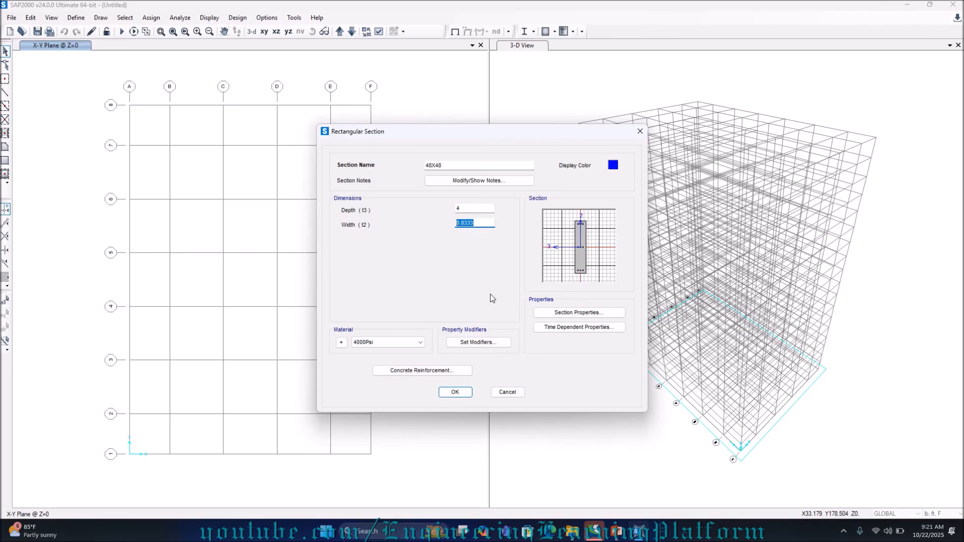
pyautogui.write('48')
pyautogui.click(400, 343)
pyautogui.click(395, 353)
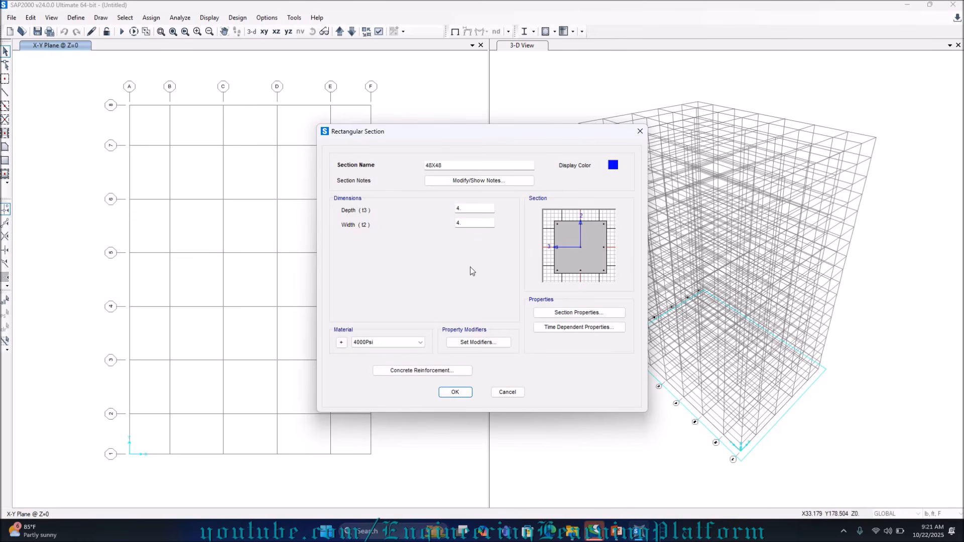
# Step: Review the stiffness modification factors of the 48X48 section and accept them all as 1
pyautogui.click(479, 342)
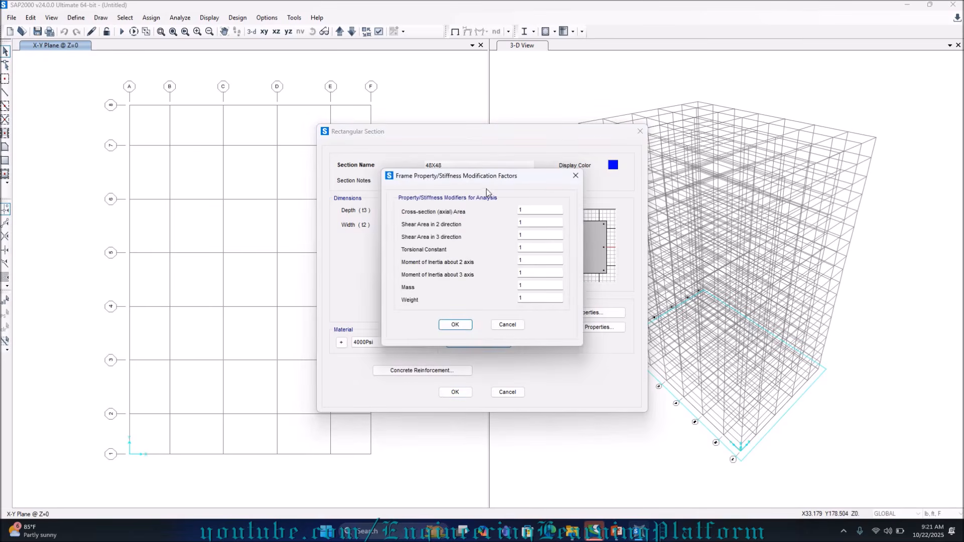
pyautogui.moveTo(488, 182); pyautogui.dragTo(768, 202)
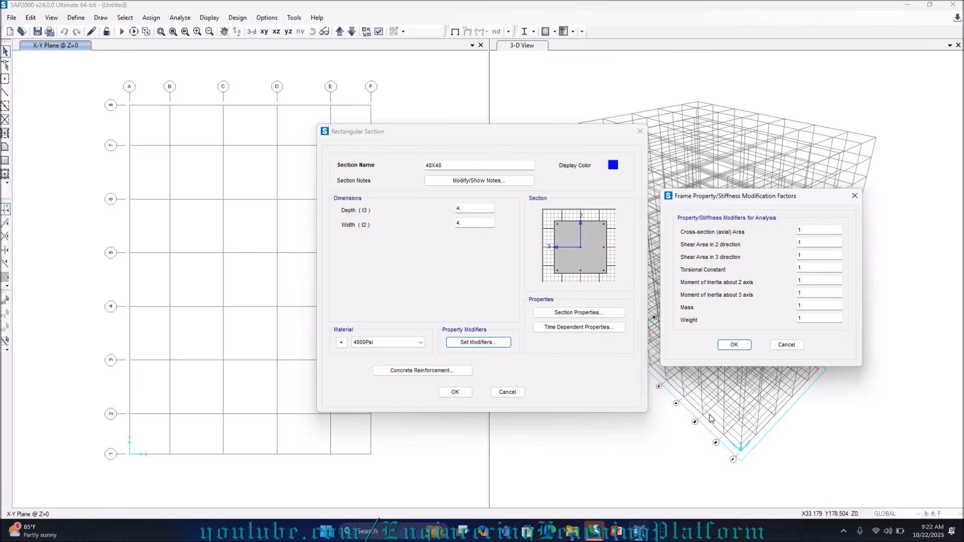
pyautogui.moveTo(596, 538)
pyautogui.click(733, 345)
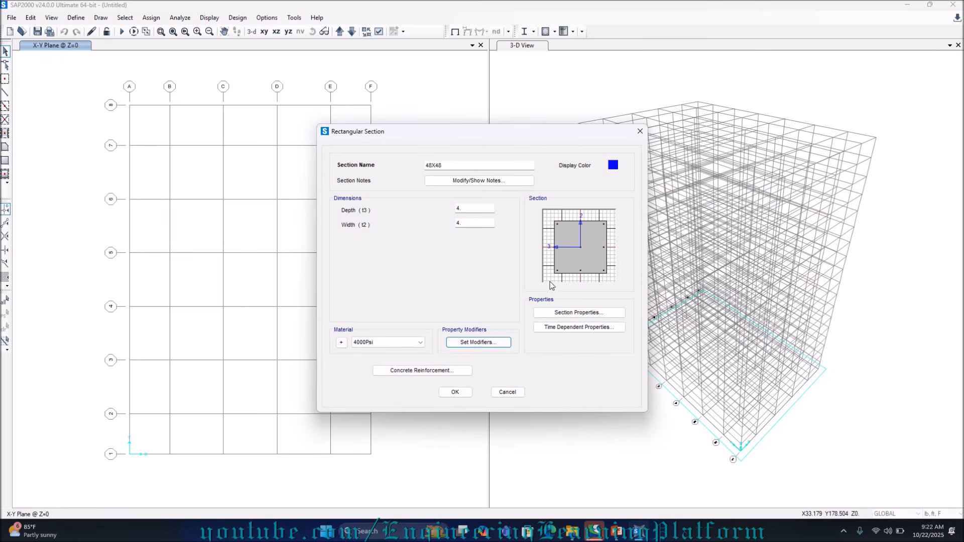
# Step: Accept the column reinforcement data with Reinforcement to be Designed, and confirm the 48X48 section
pyautogui.click(455, 392)
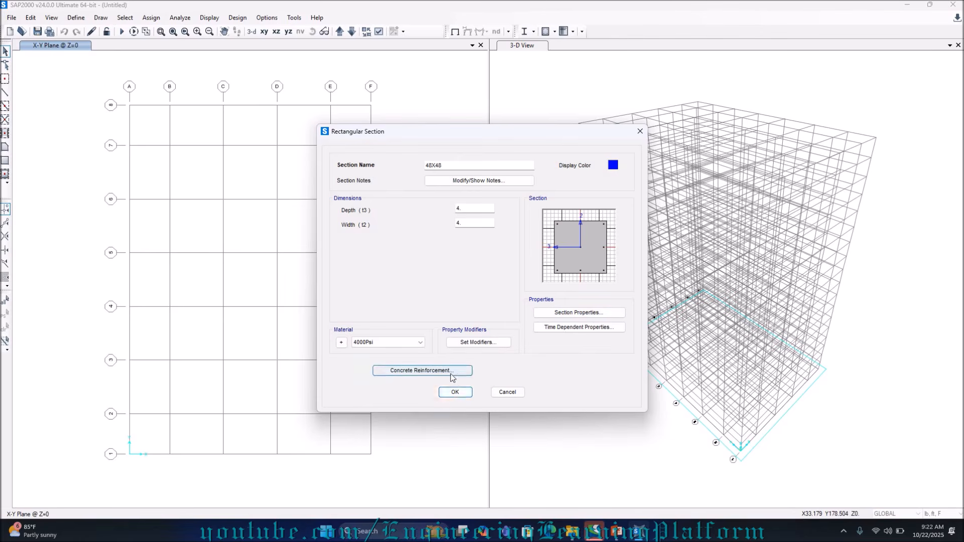
pyautogui.click(421, 370)
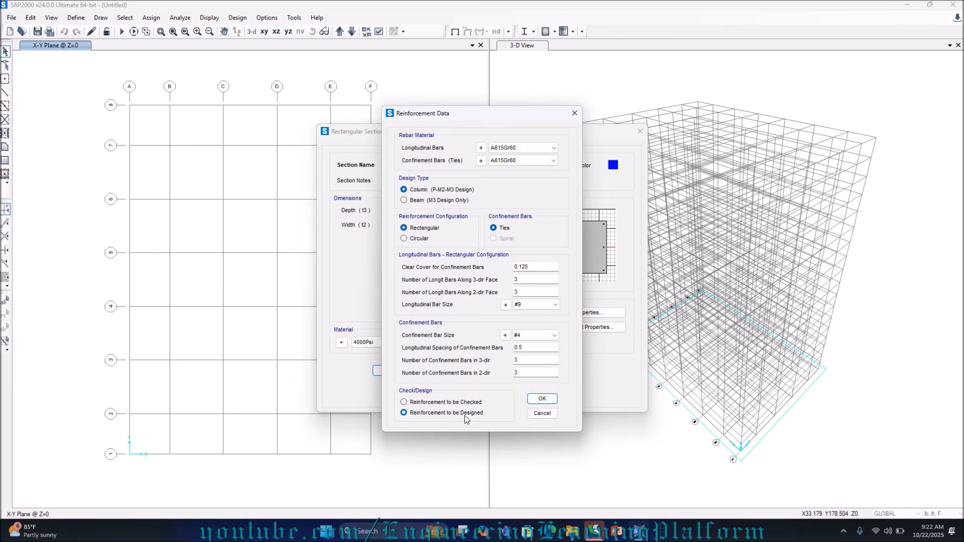
pyautogui.click(547, 400)
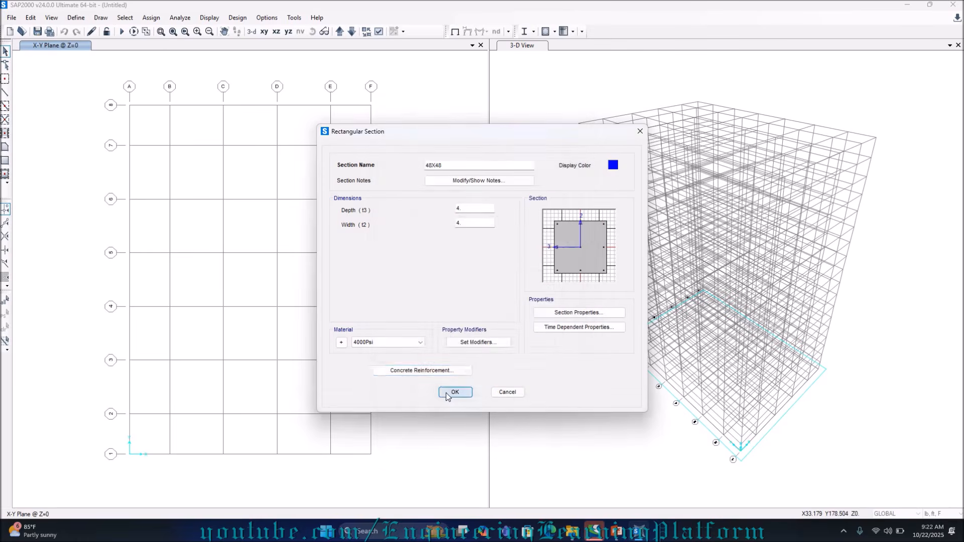
pyautogui.click(446, 393)
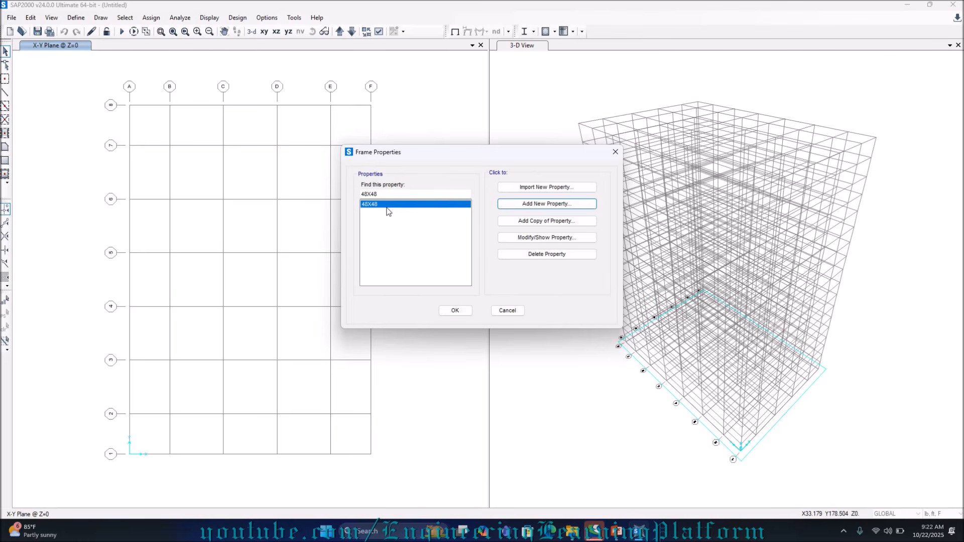
# Step: Add another rectangular concrete section and name it 40X40, checking the column size on the PowerPoint slide
pyautogui.click(559, 204)
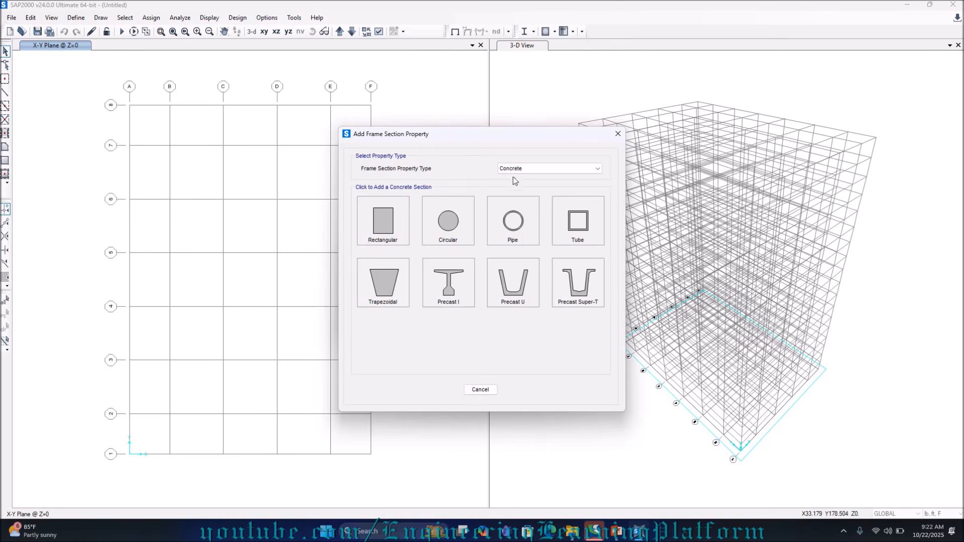
pyautogui.click(386, 224)
pyautogui.doubleClick(434, 165)
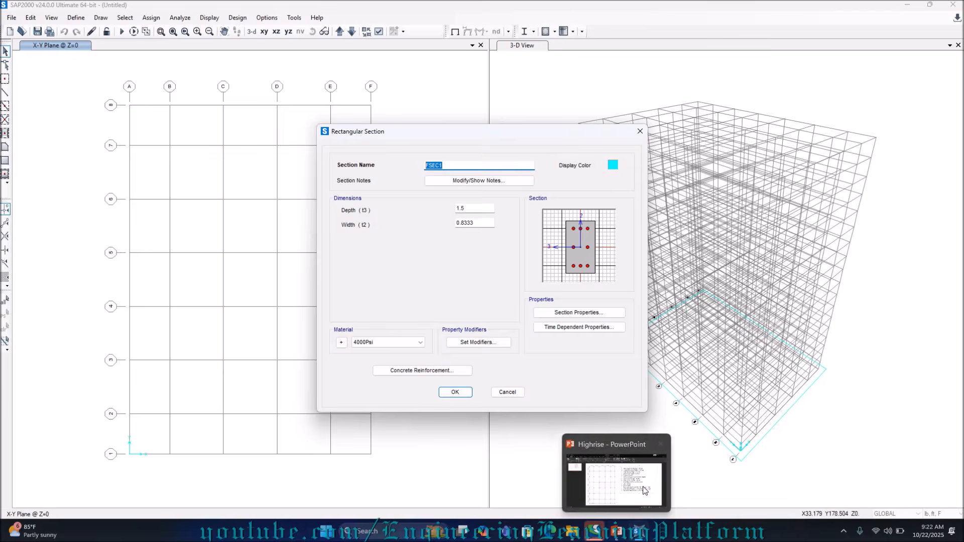
pyautogui.click(644, 488)
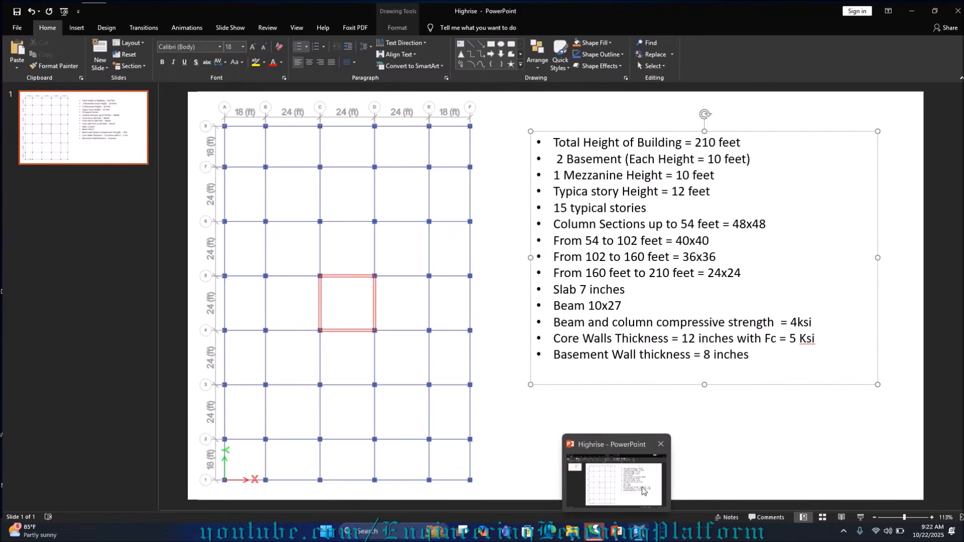
pyautogui.hotkey('alt', 'Tab')
pyautogui.write('4')
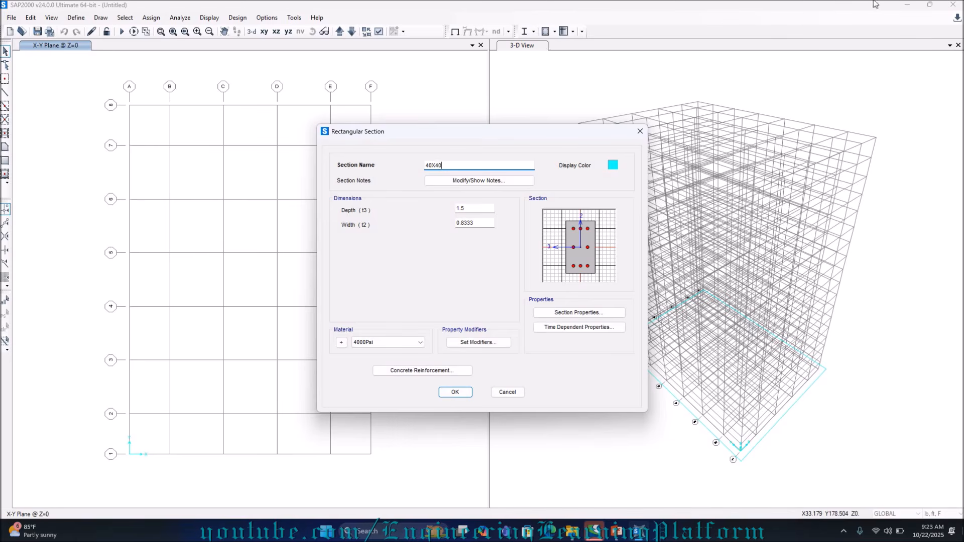
# Step: Set the depth and width of the 40X40 section to 3.33 ft and confirm the section
pyautogui.doubleClick(472, 208)
pyautogui.write('3.33')
pyautogui.press('Tab')
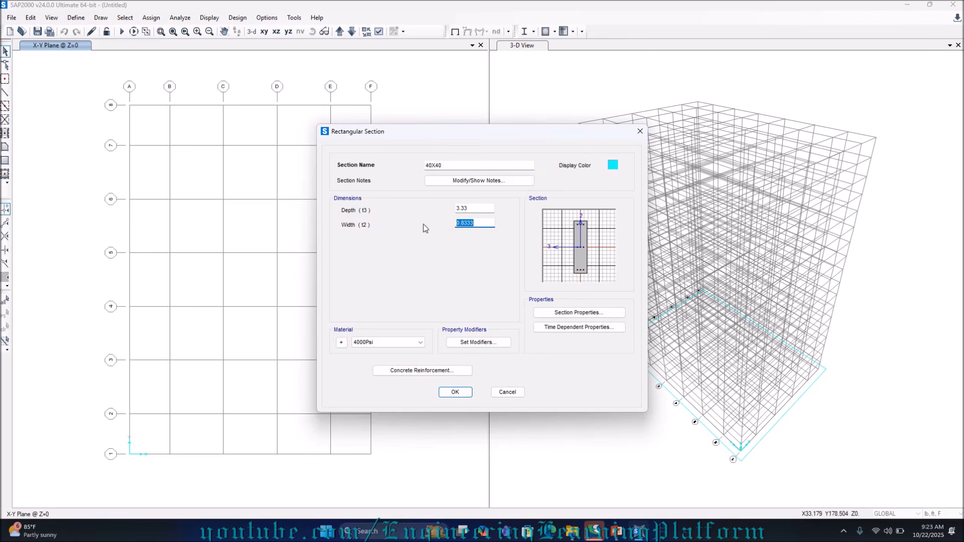
pyautogui.write('3.33')
pyautogui.click(460, 393)
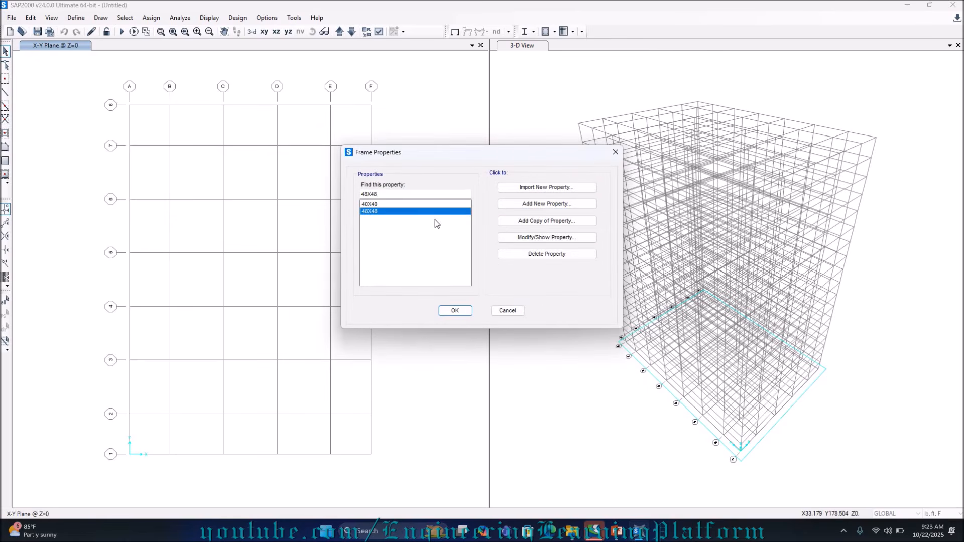
# Step: Review the dimensions and material of the 40X40 section and close its properties
pyautogui.click(424, 204)
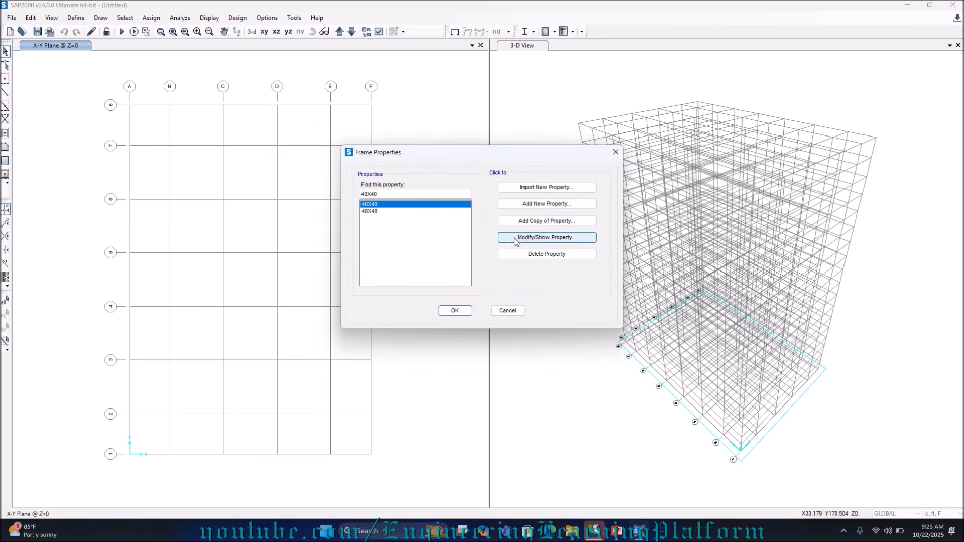
pyautogui.click(547, 237)
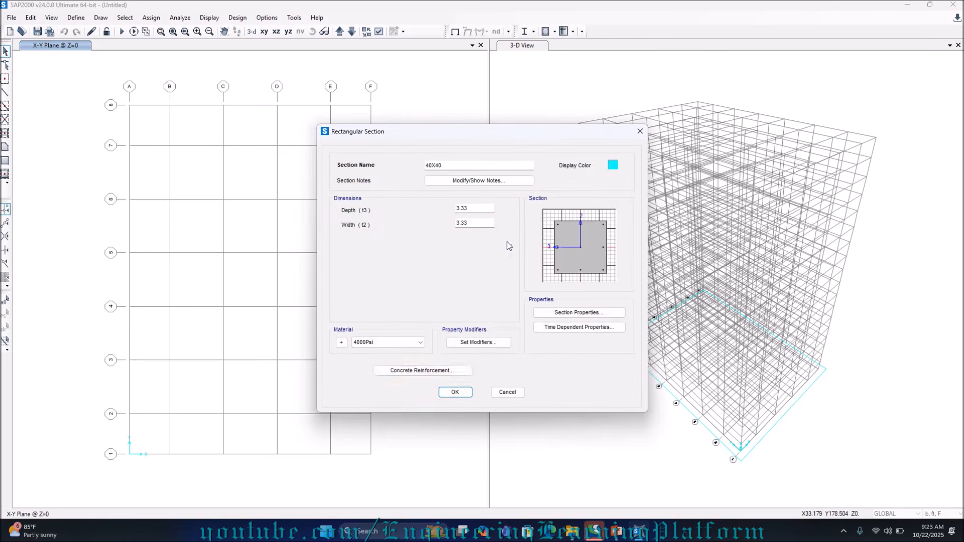
pyautogui.click(454, 393)
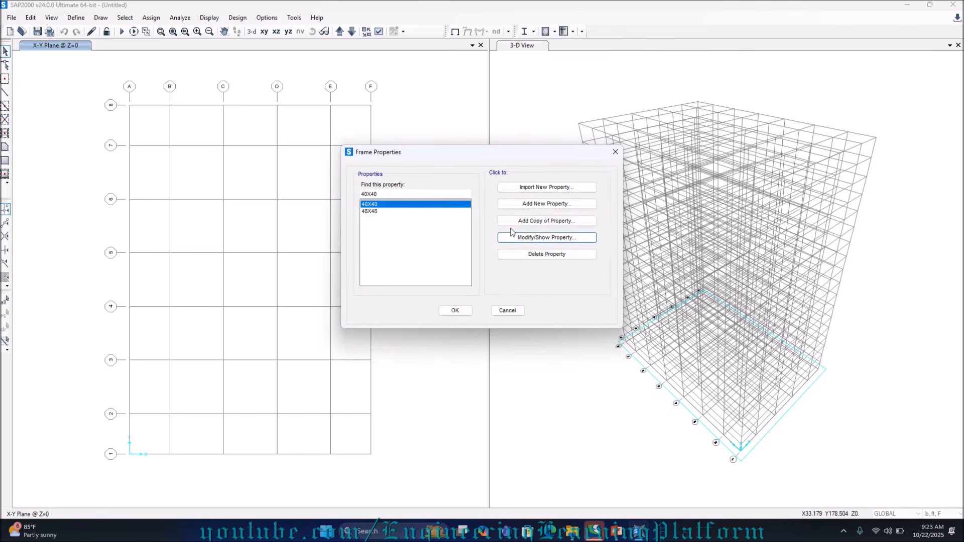
# Step: Copy the 40X40 section and name the copy 36X36, checking the column size on the PowerPoint slide
pyautogui.click(540, 191)
pyautogui.click(523, 220)
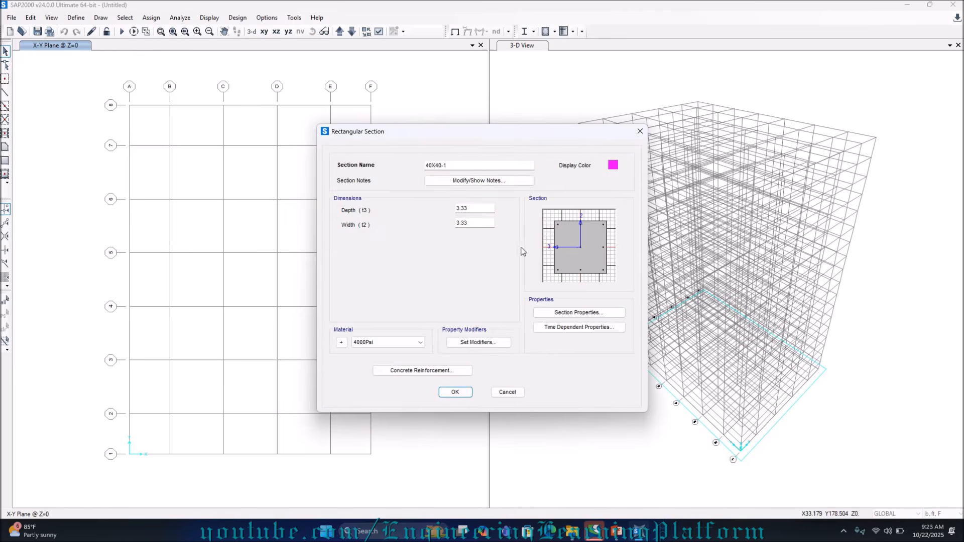
pyautogui.click(614, 539)
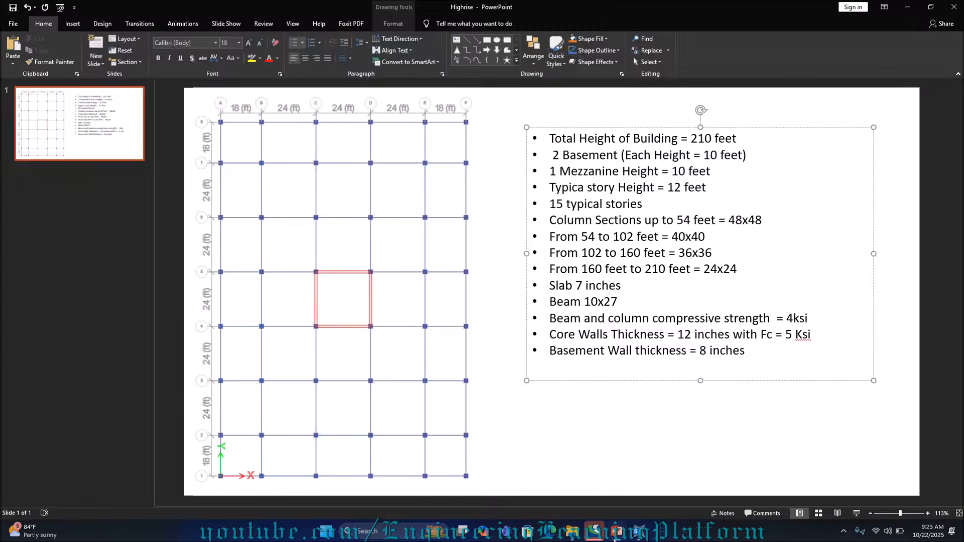
pyautogui.click(614, 538)
pyautogui.click(468, 167)
pyautogui.doubleClick(433, 164)
pyautogui.write('36X36')
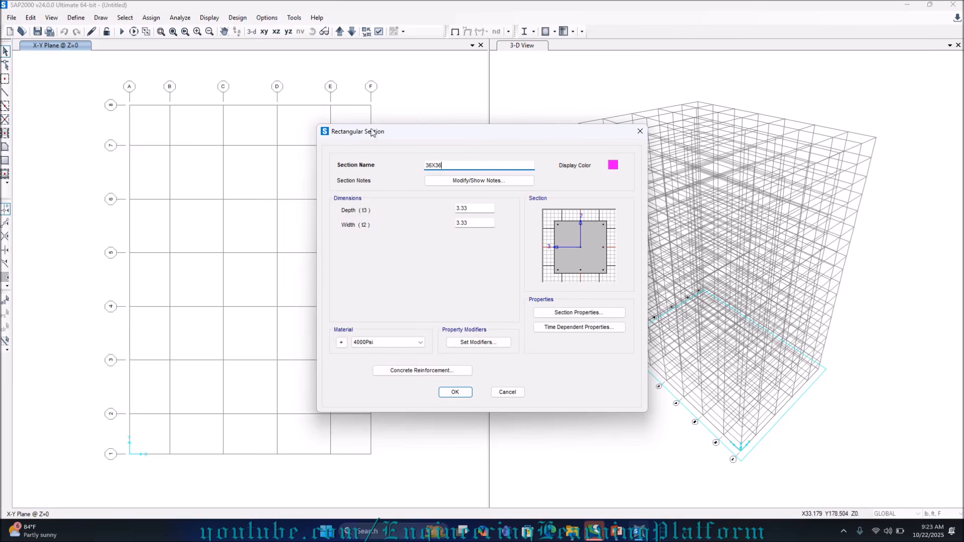
# Step: Set the depth and width of the 36X36 section to 3 ft and confirm the section
pyautogui.click(463, 209)
pyautogui.moveTo(462, 209); pyautogui.dragTo(397, 206)
pyautogui.write('3')
pyautogui.moveTo(475, 222); pyautogui.dragTo(430, 224)
pyautogui.write('3')
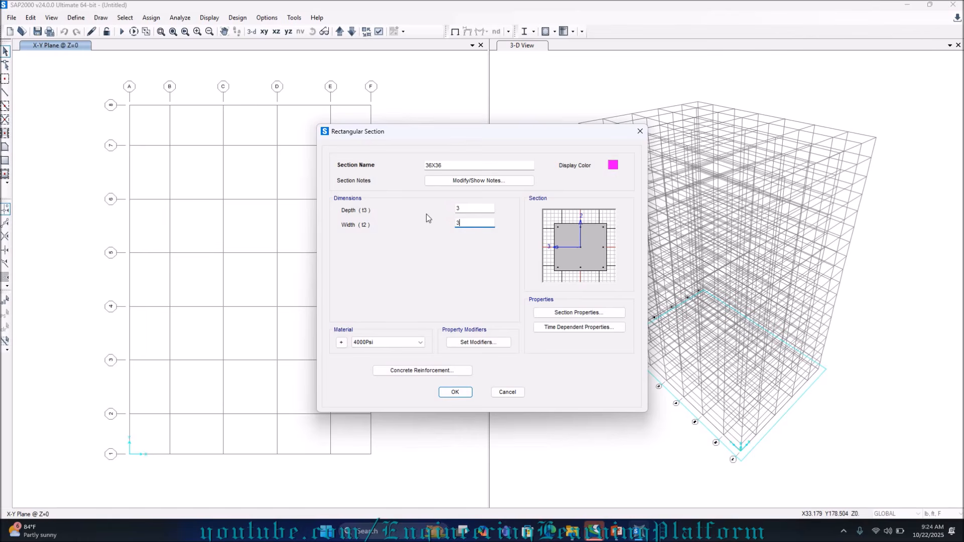
pyautogui.click(459, 392)
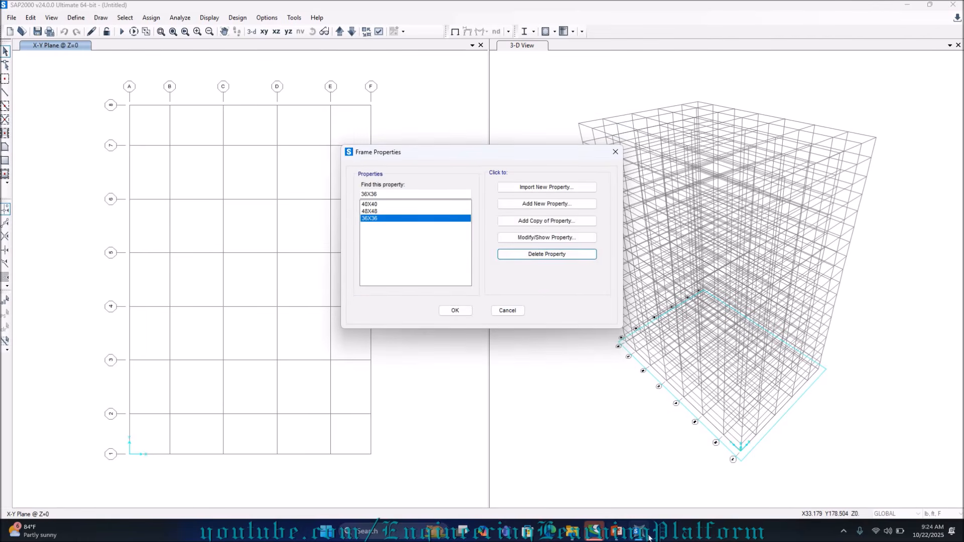
# Step: Check the next column size on the PowerPoint slide, then copy the 36X36 section and name the copy 24X24
pyautogui.click(619, 532)
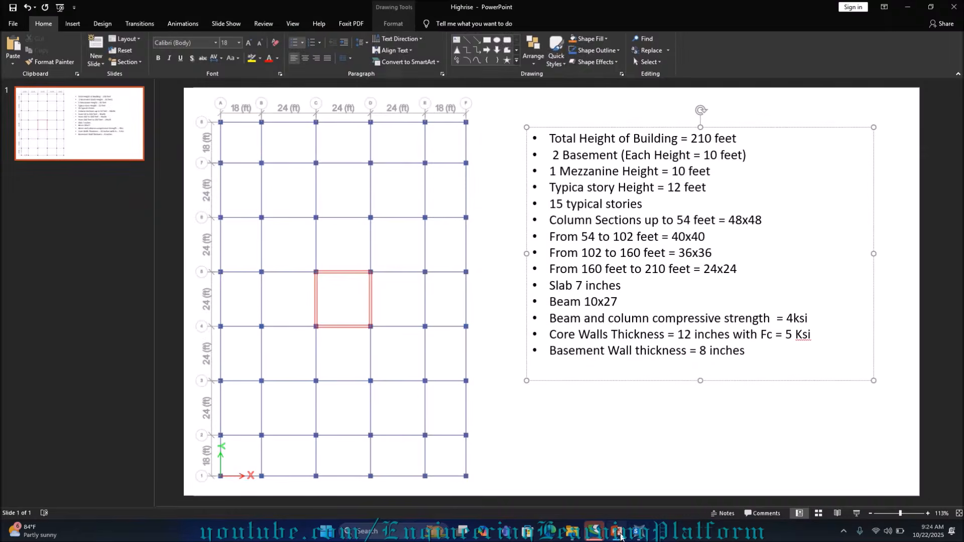
pyautogui.click(619, 534)
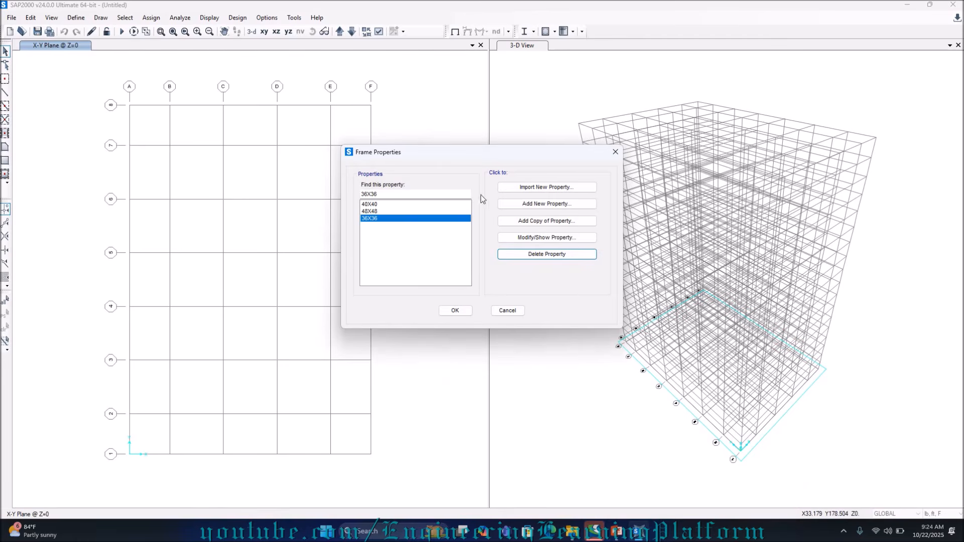
pyautogui.click(547, 221)
pyautogui.doubleClick(434, 165)
pyautogui.write('24')
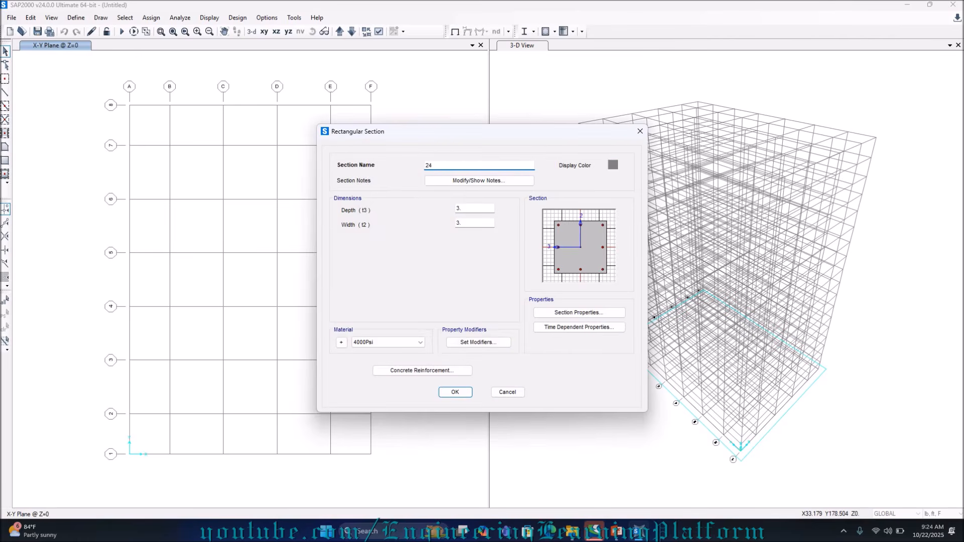
pyautogui.write('X24')
# Step: Set the depth and width of the 24X24 section to 2 ft and confirm the section
pyautogui.moveTo(476, 208); pyautogui.dragTo(424, 213)
pyautogui.write('2')
pyautogui.moveTo(491, 223); pyautogui.dragTo(438, 225)
pyautogui.write('2')
pyautogui.click(455, 392)
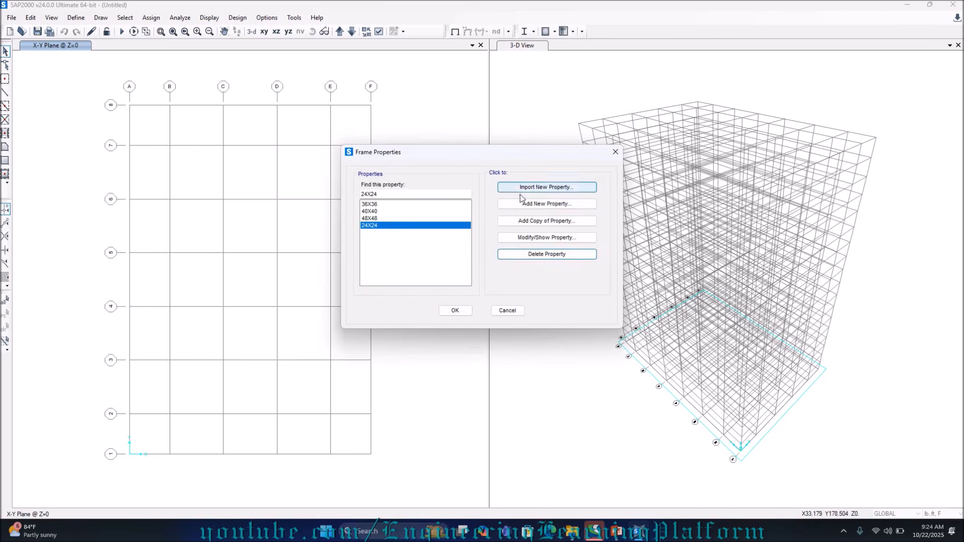
# Step: Add a new rectangular concrete frame section and name it B10X27
pyautogui.click(526, 203)
pyautogui.click(382, 221)
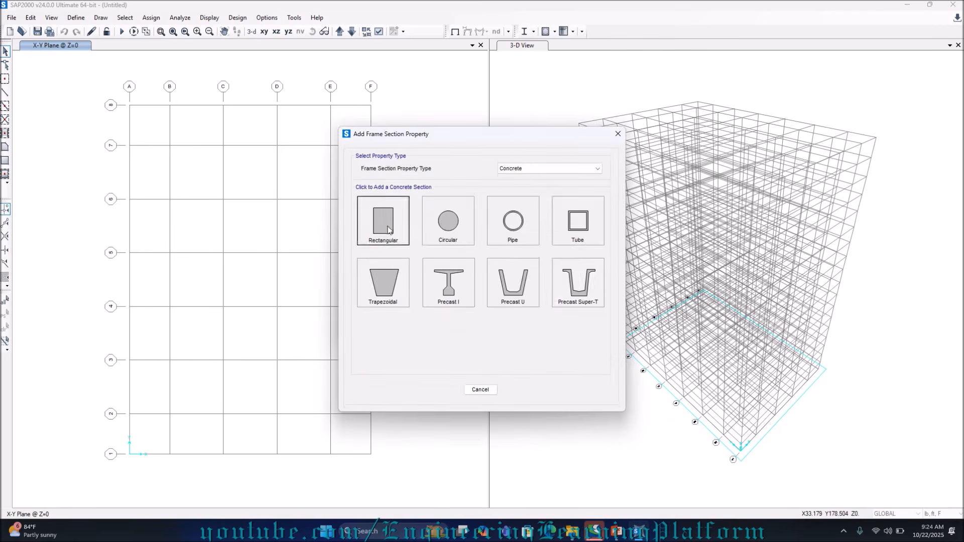
pyautogui.moveTo(477, 165); pyautogui.dragTo(335, 154)
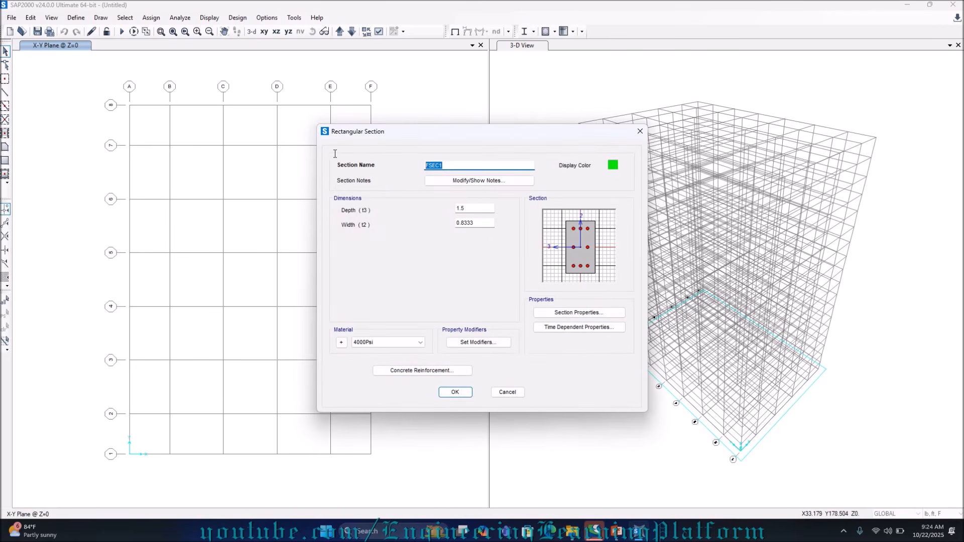
pyautogui.write('1')
pyautogui.write('B')
pyautogui.write('10')
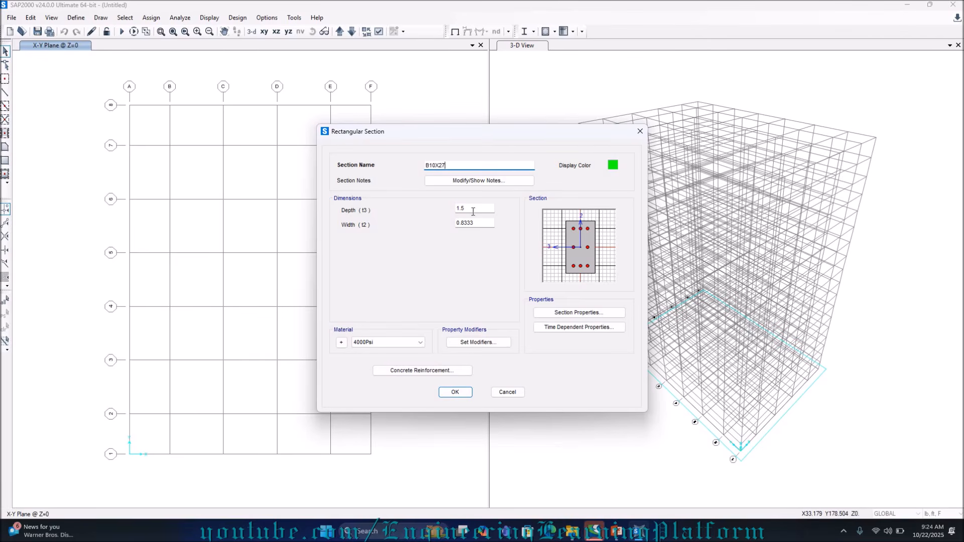
# Step: Set the depth of the B10X27 beam section to 2.25 ft
pyautogui.moveTo(478, 210); pyautogui.dragTo(420, 213)
pyautogui.press('Right')
pyautogui.moveTo(486, 206); pyautogui.dragTo(418, 205)
pyautogui.write('2')
pyautogui.click(460, 392)
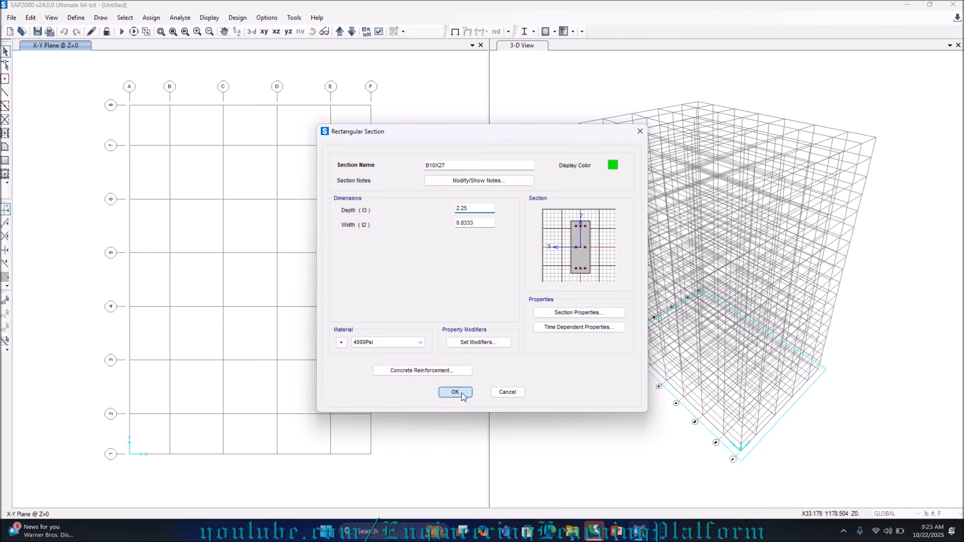
# Step: Change the concrete reinforcement design type of B10X27 to Beam (M3 Design Only) and confirm the frame section definitions
pyautogui.click(444, 371)
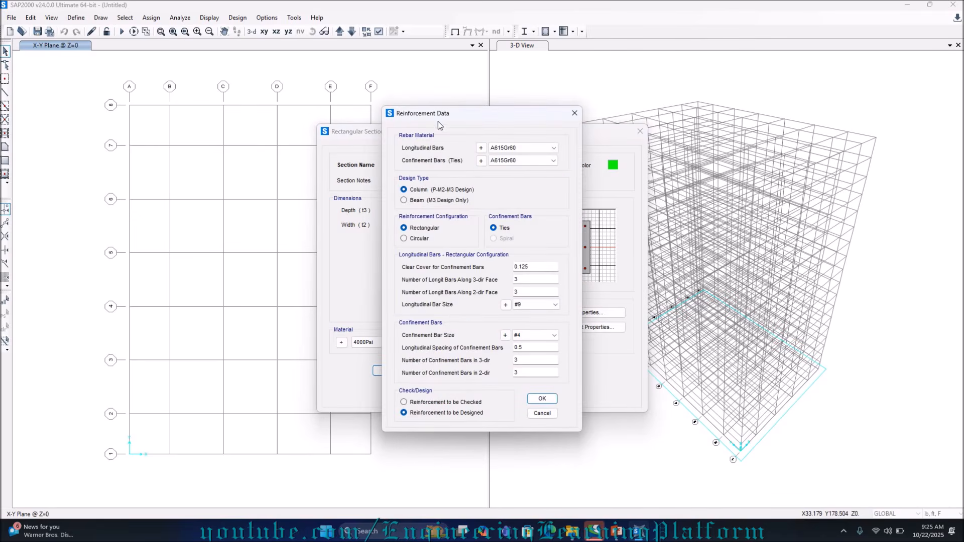
pyautogui.moveTo(517, 114); pyautogui.dragTo(687, 124)
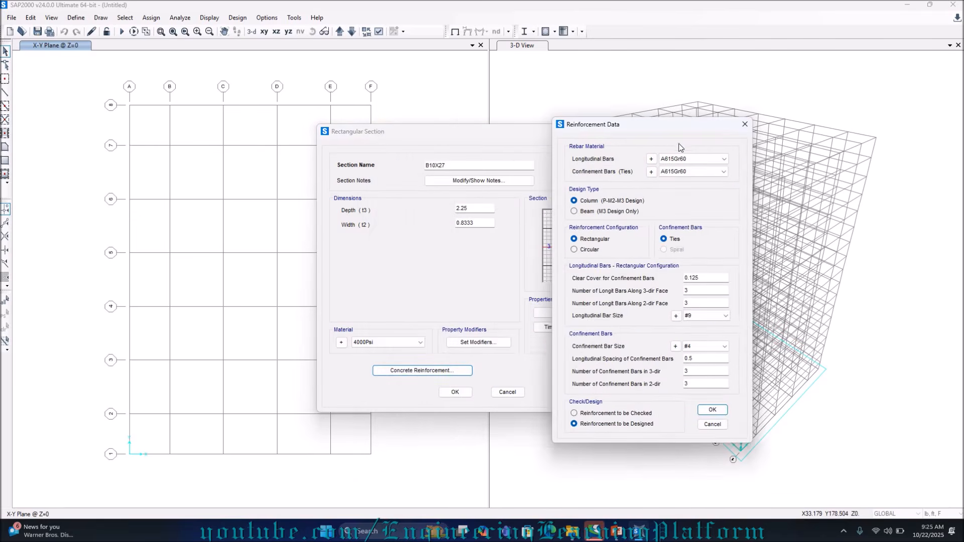
pyautogui.click(612, 210)
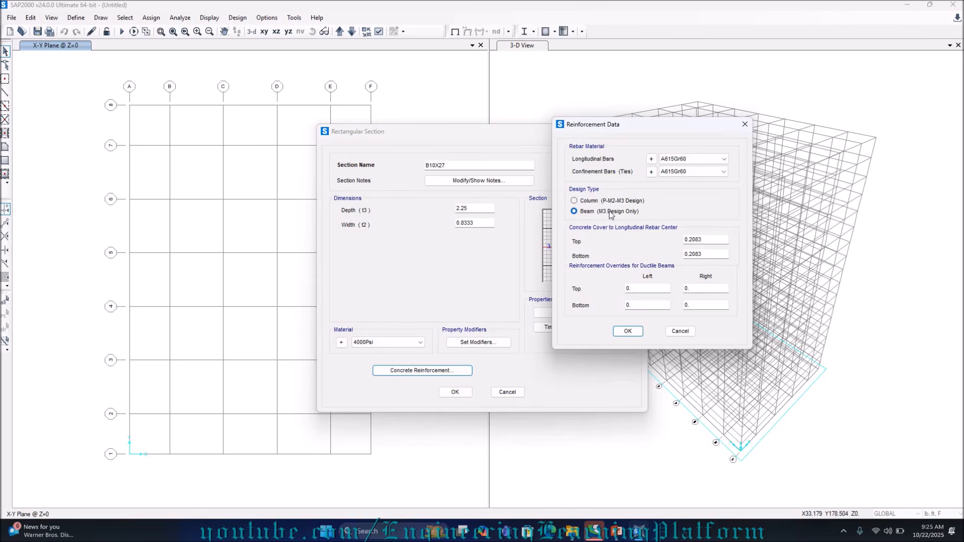
pyautogui.click(628, 332)
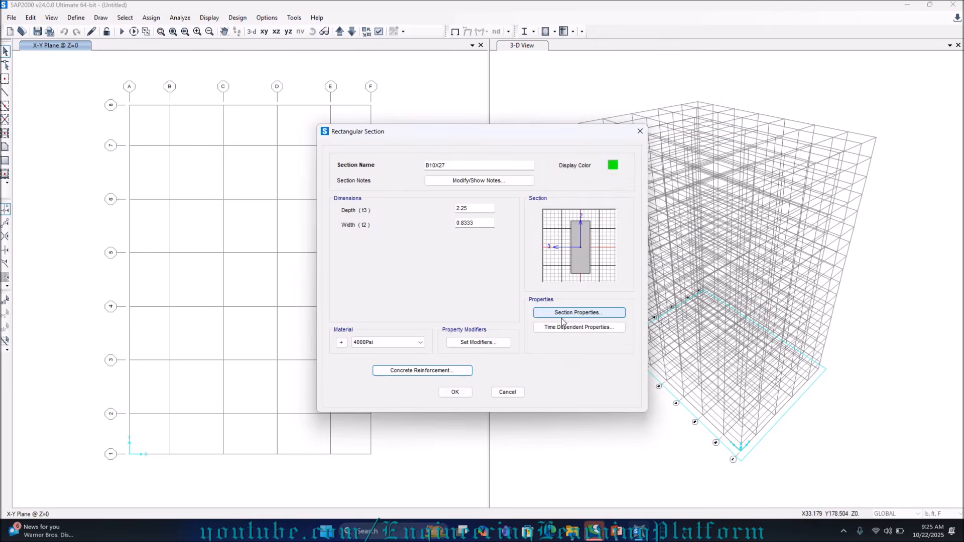
pyautogui.click(455, 392)
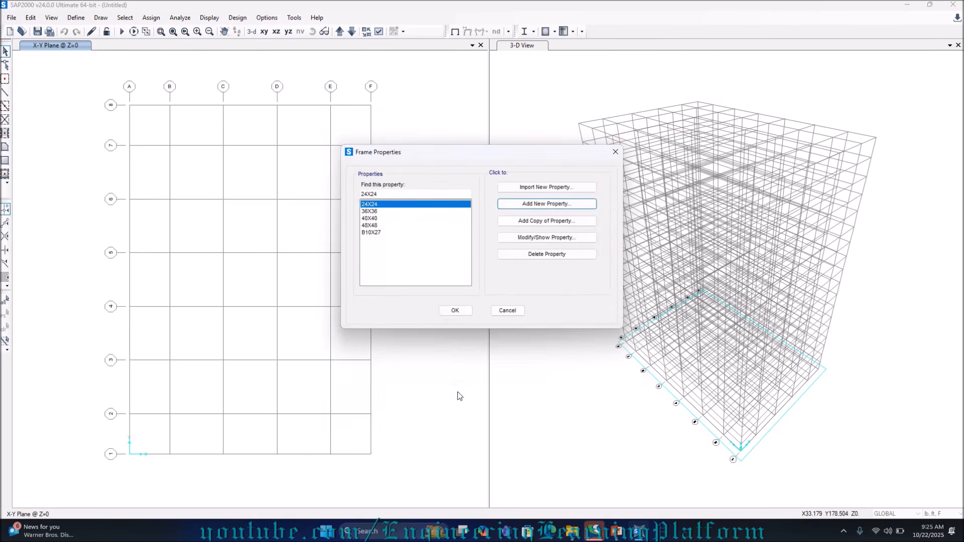
pyautogui.click(455, 310)
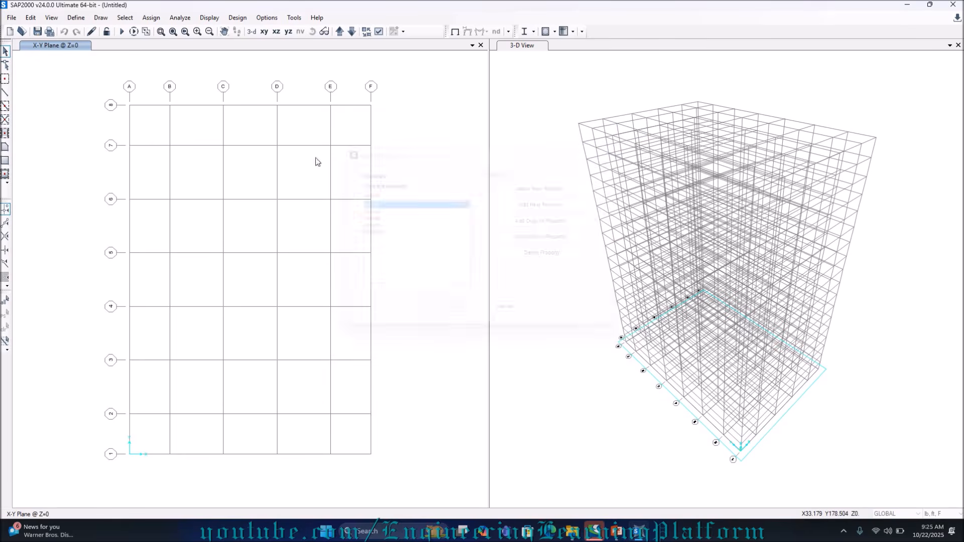
# Step: Add a new shell area section and name it SLAB 7
pyautogui.click(76, 18)
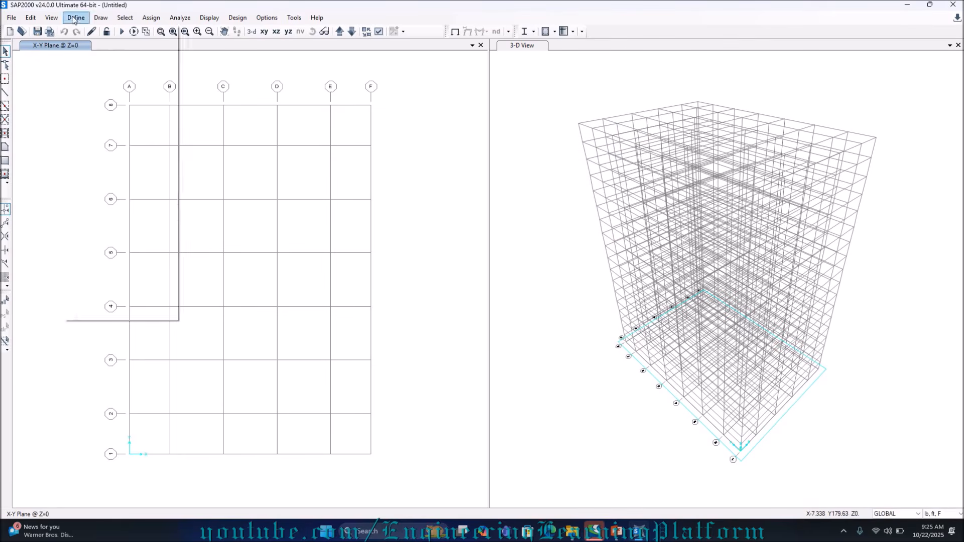
pyautogui.moveTo(91, 51)
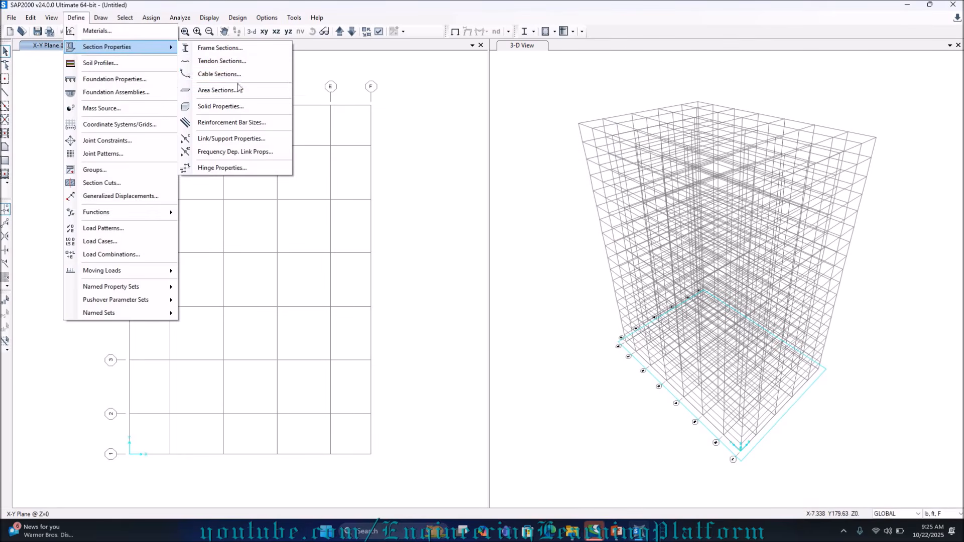
pyautogui.click(237, 88)
pyautogui.click(522, 256)
pyautogui.moveTo(434, 188); pyautogui.dragTo(346, 194)
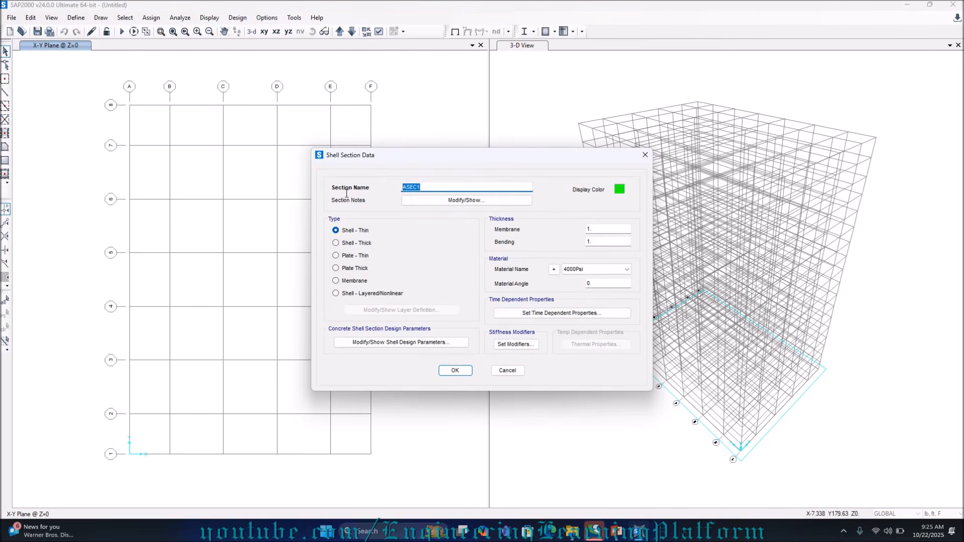
pyautogui.write('SLAB 7')
# Step: Set the membrane and bending thickness of SLAB 7 to 0.583 ft and confirm the area section
pyautogui.click(613, 229)
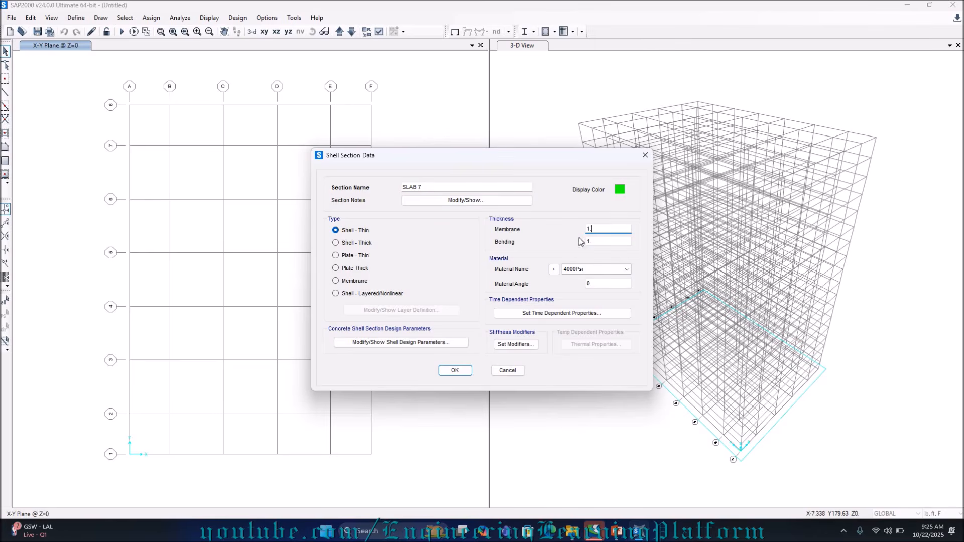
pyautogui.moveTo(612, 229); pyautogui.dragTo(585, 229)
pyautogui.write('0.583')
pyautogui.doubleClick(591, 241)
pyautogui.write('0.58')
pyautogui.click(456, 372)
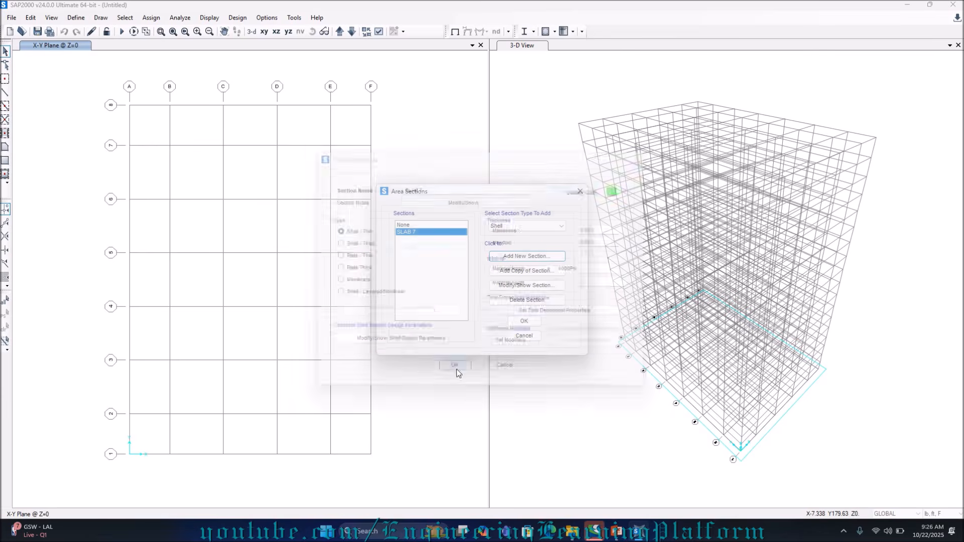
pyautogui.click(521, 322)
# Step: Reopen the area section definitions, review the available section types and start another Shell section
pyautogui.click(76, 17)
pyautogui.moveTo(142, 49)
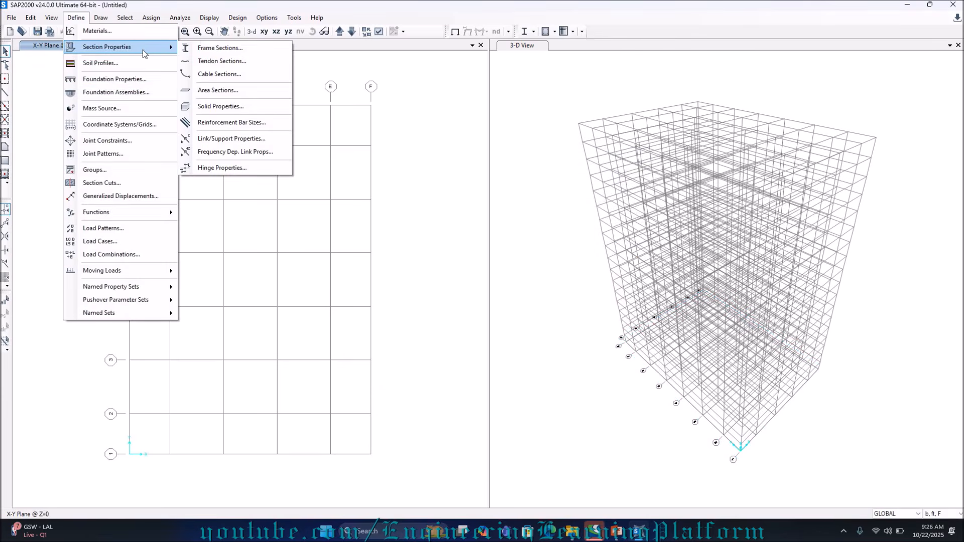
pyautogui.click(204, 91)
pyautogui.click(527, 227)
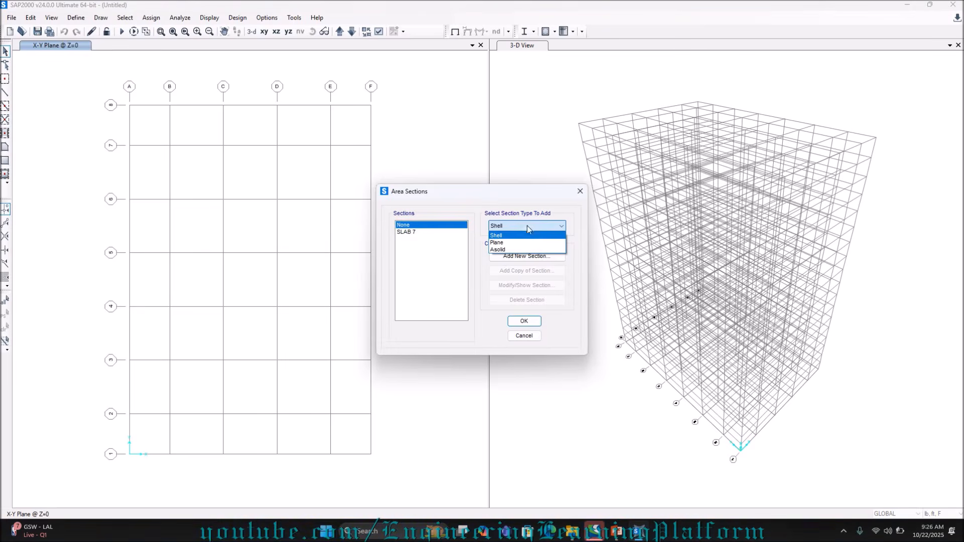
pyautogui.click(484, 215)
pyautogui.click(525, 256)
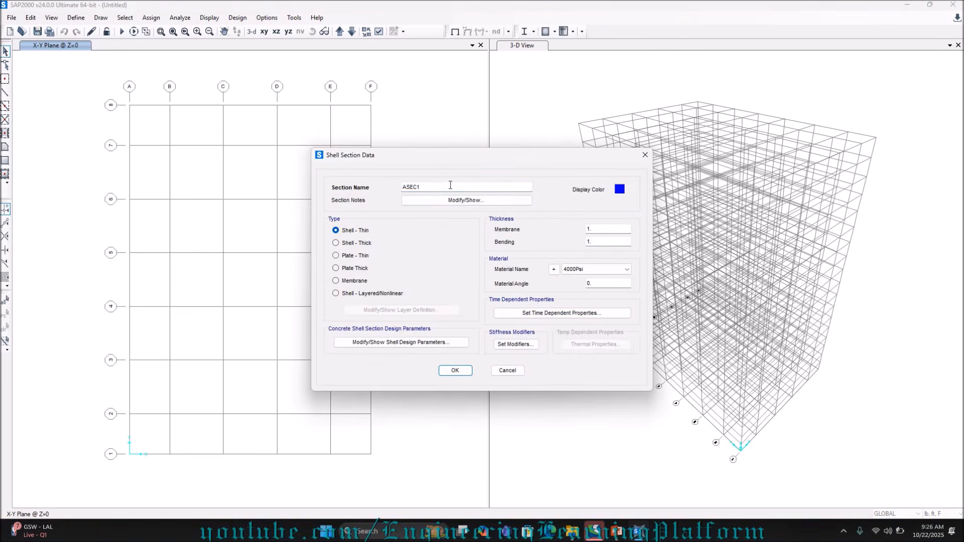
# Step: Raise the display brightness to 100 in the Windows quick settings
pyautogui.click(889, 531)
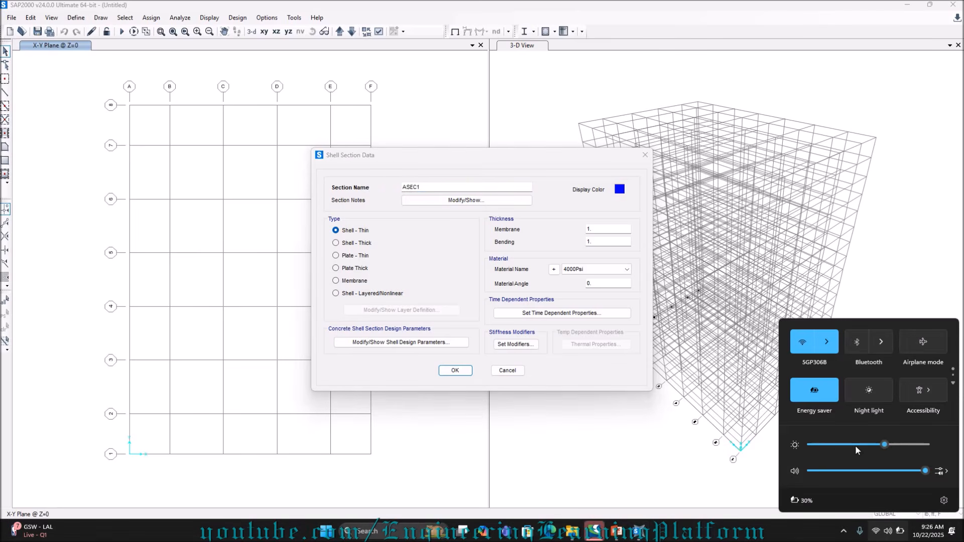
pyautogui.moveTo(884, 445); pyautogui.dragTo(925, 444)
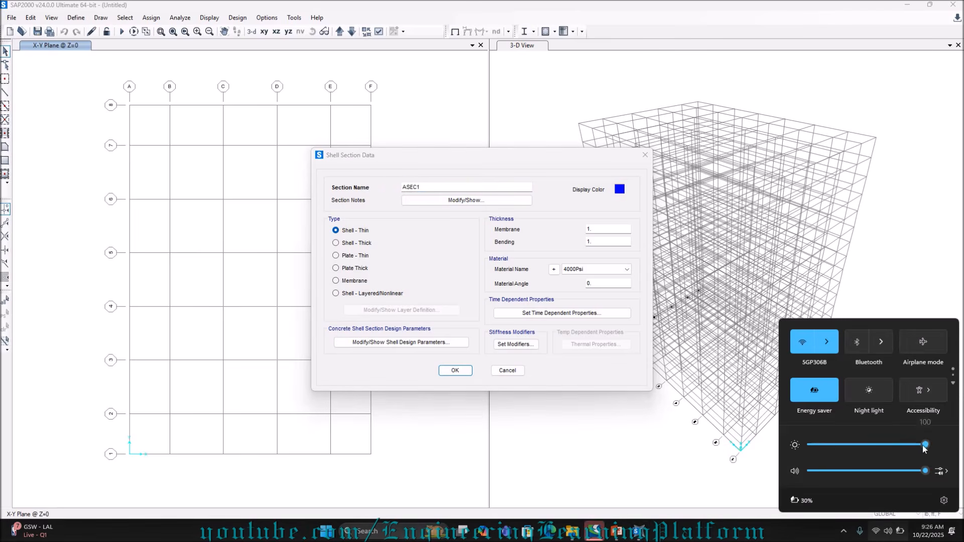
pyautogui.click(843, 531)
# Step: Name the new shell section WALL 12, assign the 5000Psi material and confirm the section
pyautogui.doubleClick(427, 186)
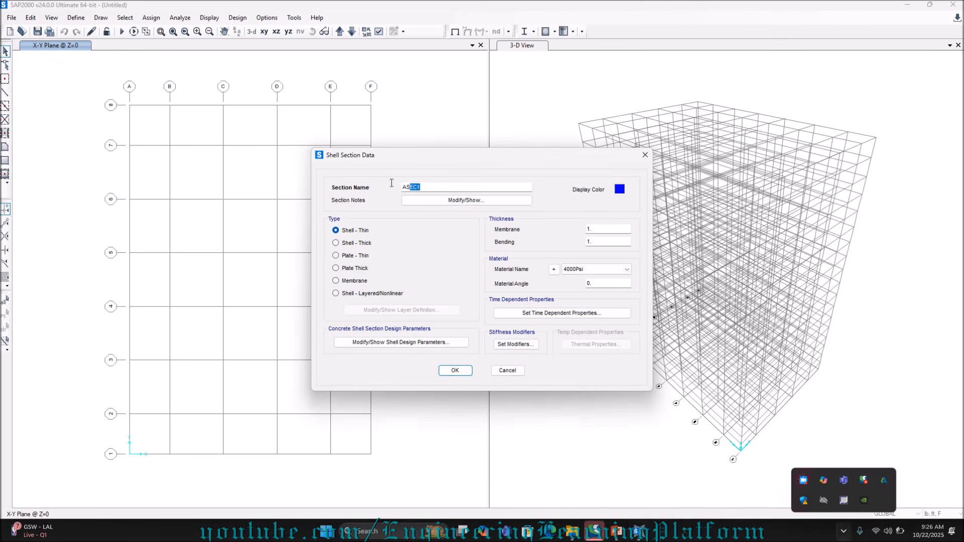
pyautogui.write('WALL 12')
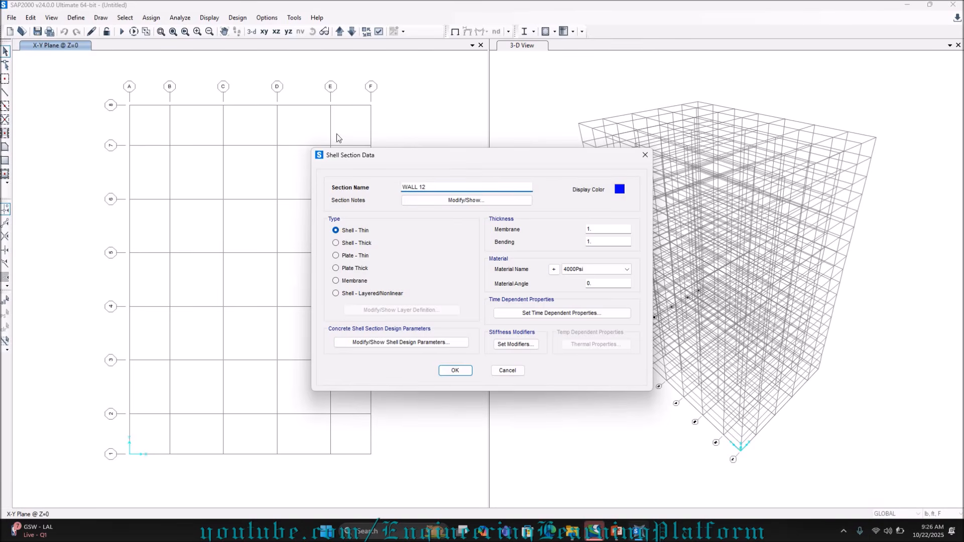
pyautogui.click(584, 270)
pyautogui.click(582, 289)
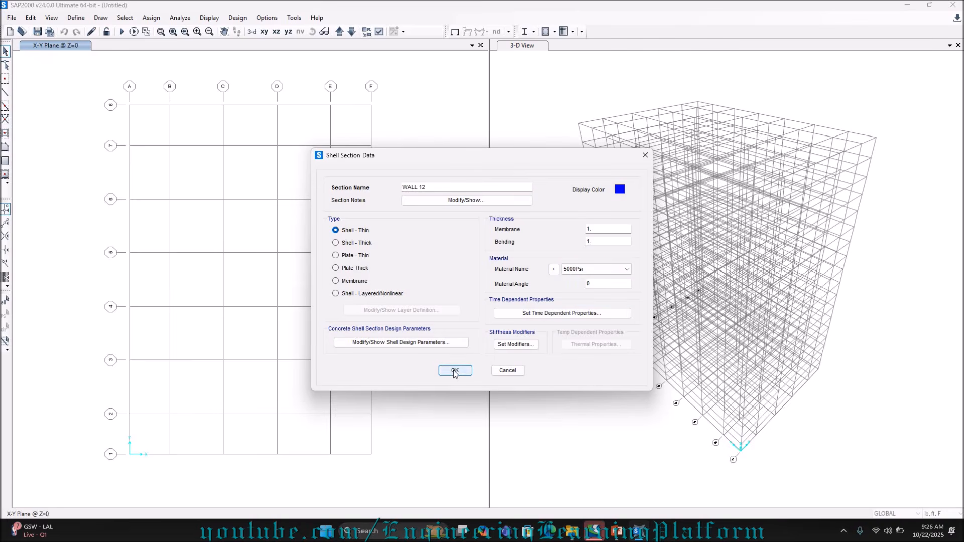
pyautogui.click(455, 371)
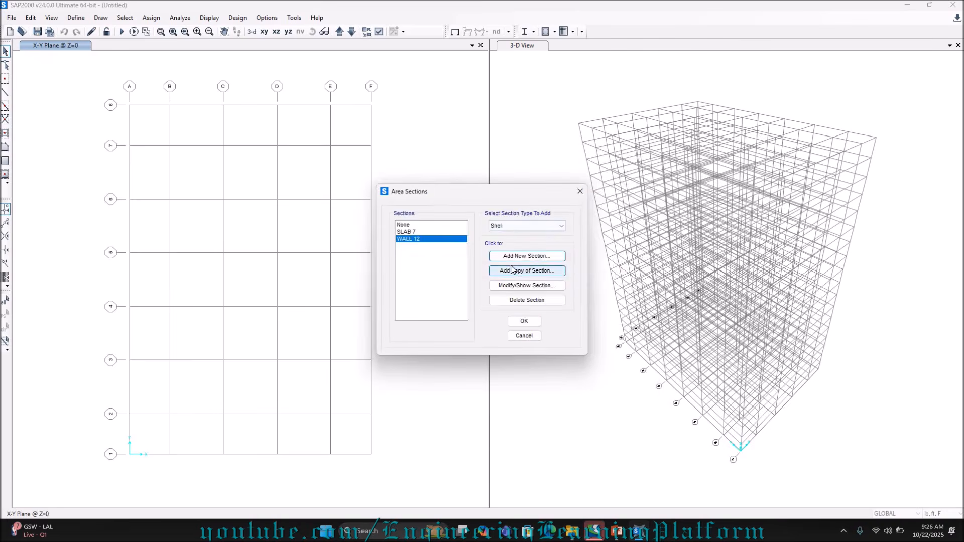
# Step: Add another shell area section and name it WALL 8
pyautogui.click(512, 256)
pyautogui.moveTo(424, 187); pyautogui.dragTo(374, 189)
pyautogui.write('WALL 8')
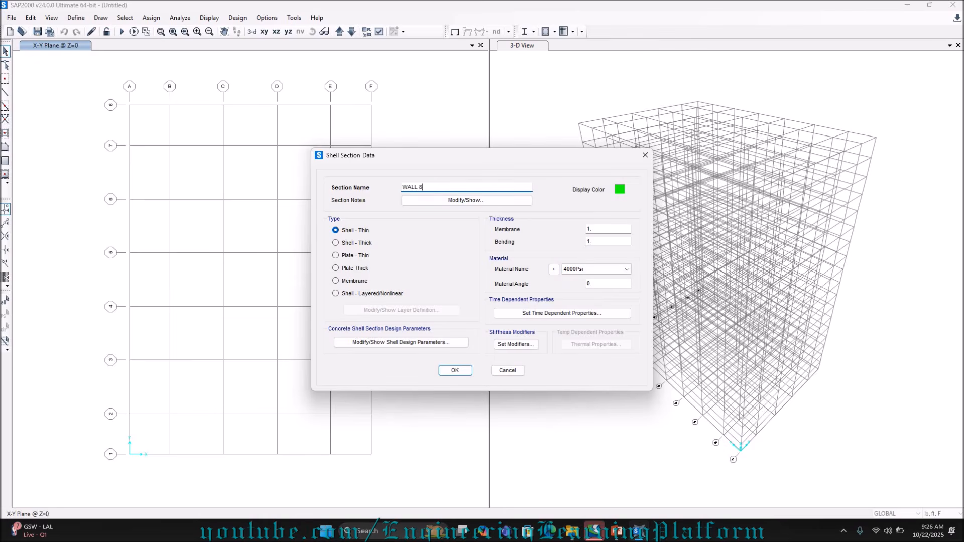
# Step: Set WALL 8's membrane thickness to 0.667 ft and bending thickness to 0.677 ft, and confirm the area section definitions
pyautogui.click(600, 229)
pyautogui.moveTo(579, 229); pyautogui.dragTo(554, 229)
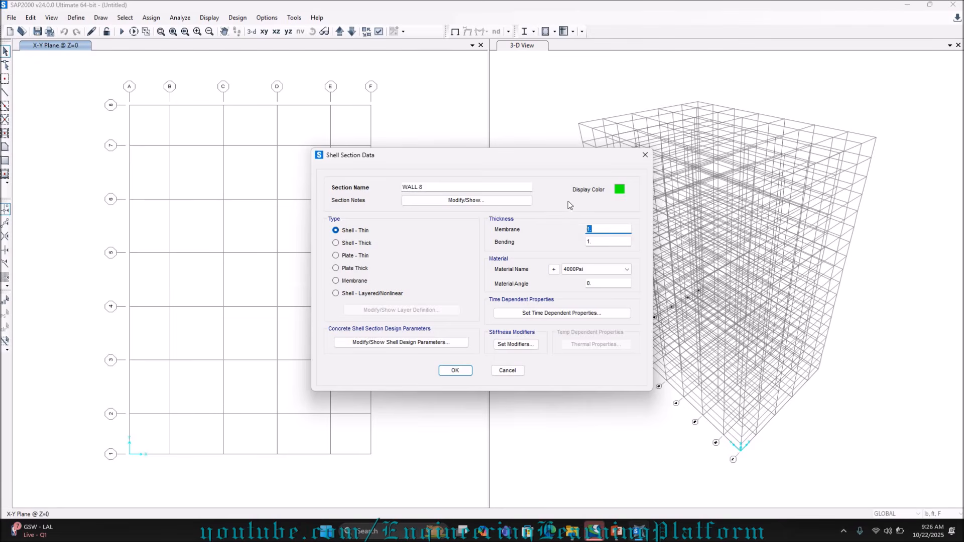
pyautogui.write('0.')
pyautogui.click(601, 241)
pyautogui.write('0.6')
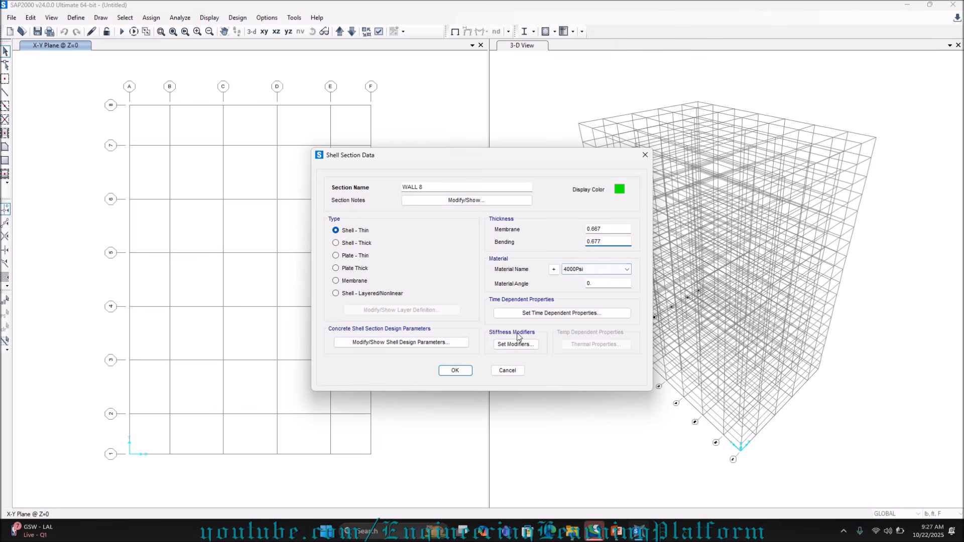
pyautogui.click(453, 372)
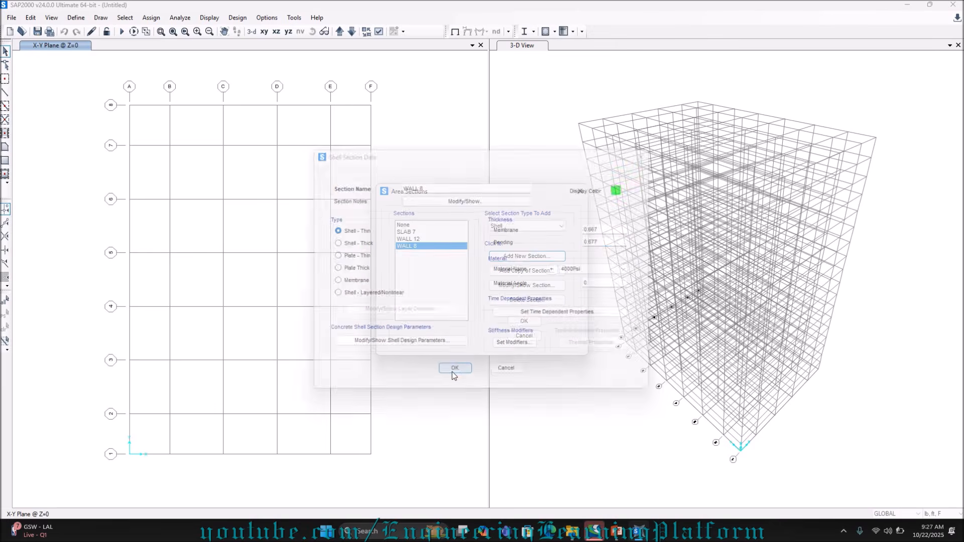
pyautogui.click(529, 325)
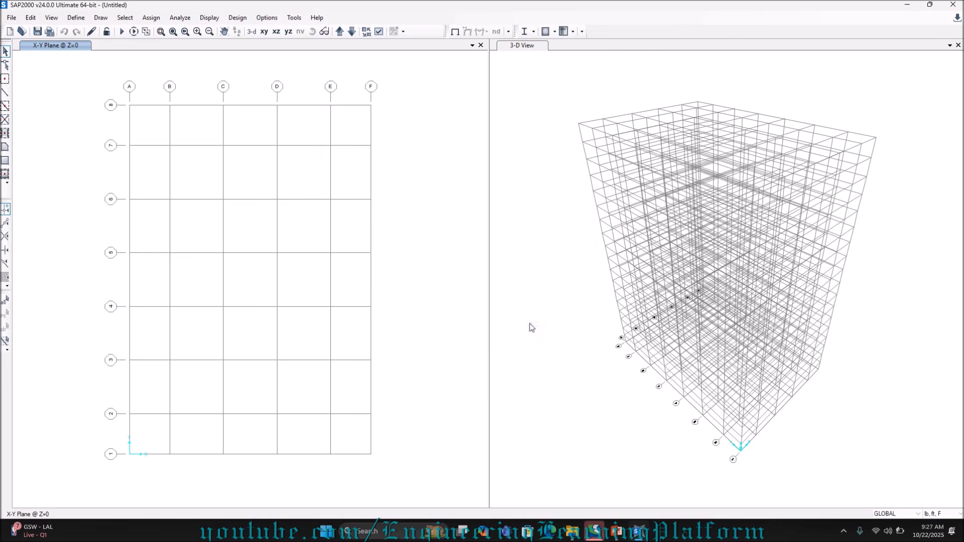
pyautogui.click(839, 533)
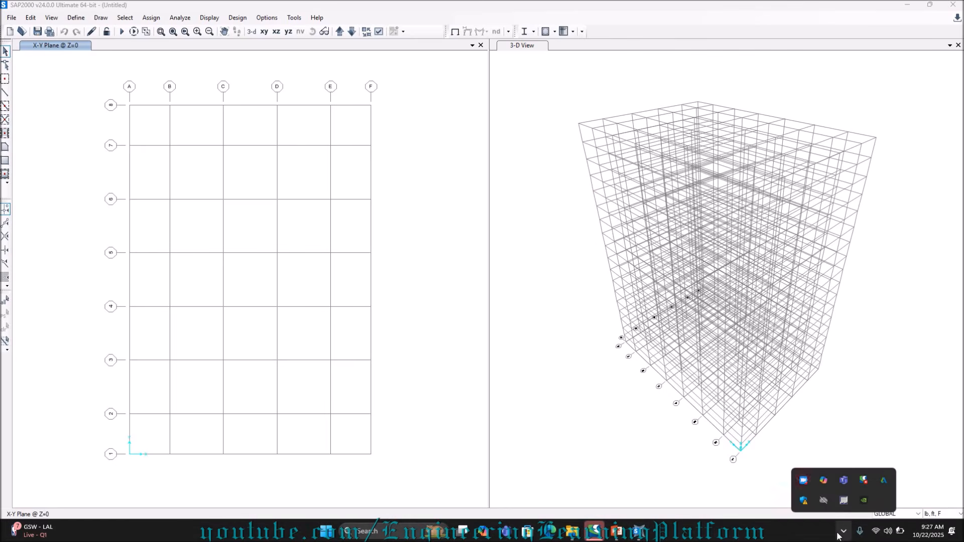
pyautogui.click(838, 535)
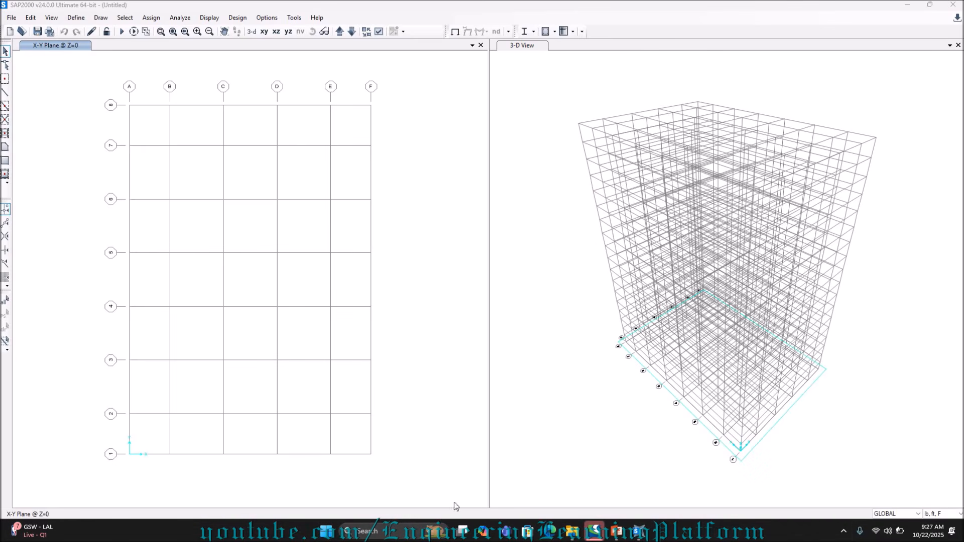
# Step: Check the story heights and member sizes on the Highrise slide in PowerPoint and return to SAP2000
pyautogui.click(617, 533)
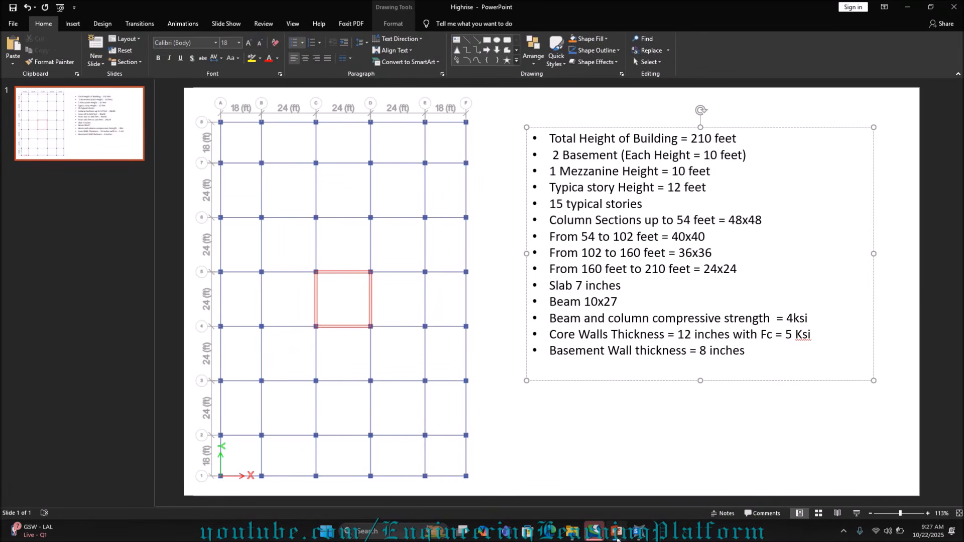
pyautogui.click(617, 534)
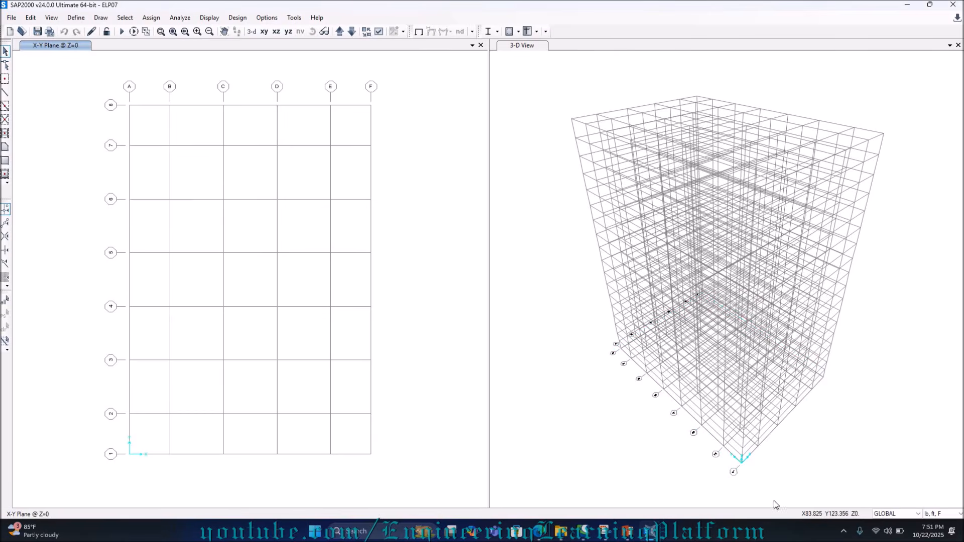
pyautogui.click(844, 532)
pyautogui.click(844, 533)
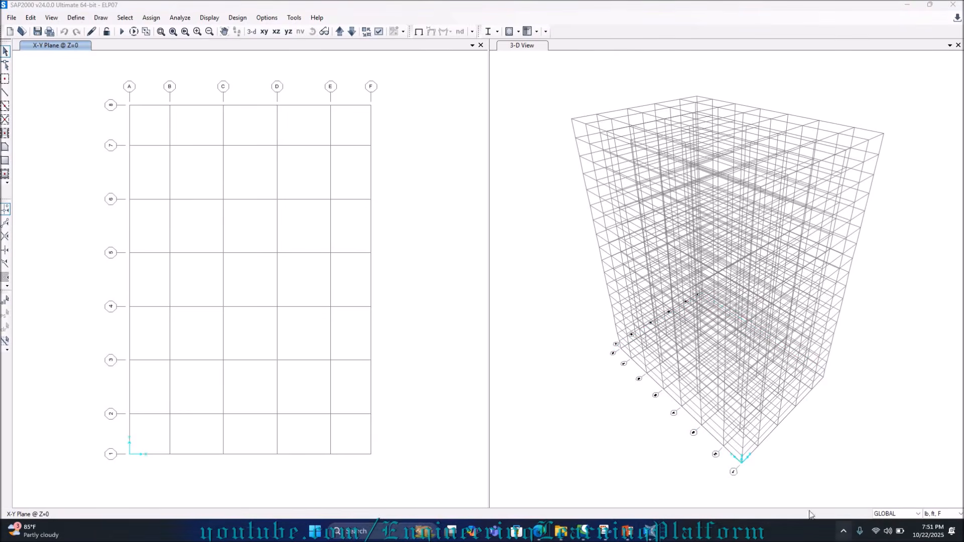
# Step: Draw special joints with zero offsets at every grid intersection of the X-Y plane at Z=0
pyautogui.click(100, 19)
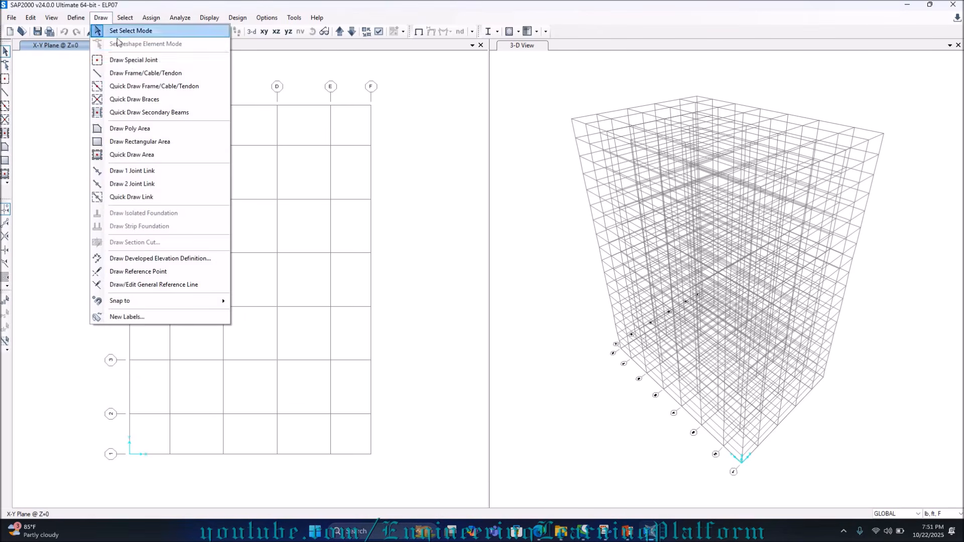
pyautogui.click(132, 61)
pyautogui.moveTo(452, 237); pyautogui.dragTo(568, 228)
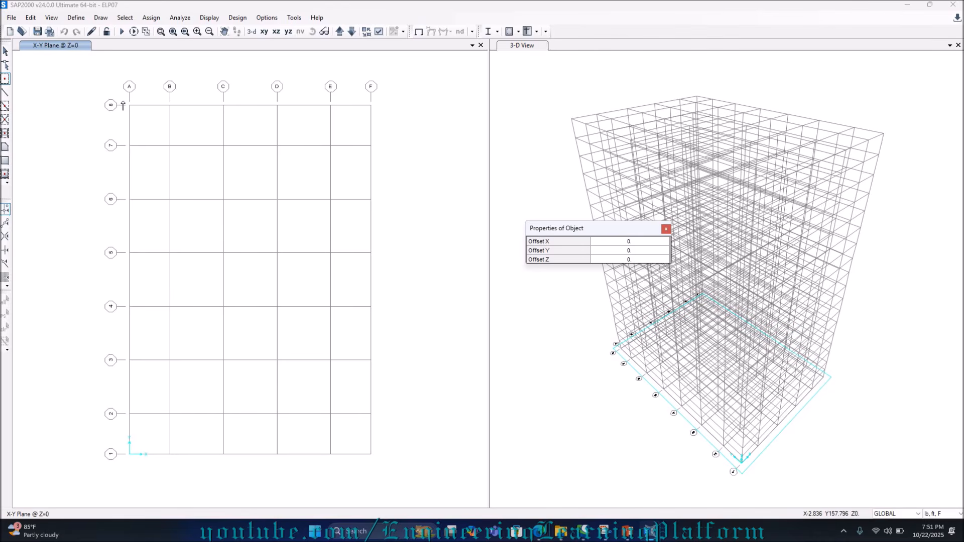
pyautogui.moveTo(124, 98); pyautogui.dragTo(377, 468)
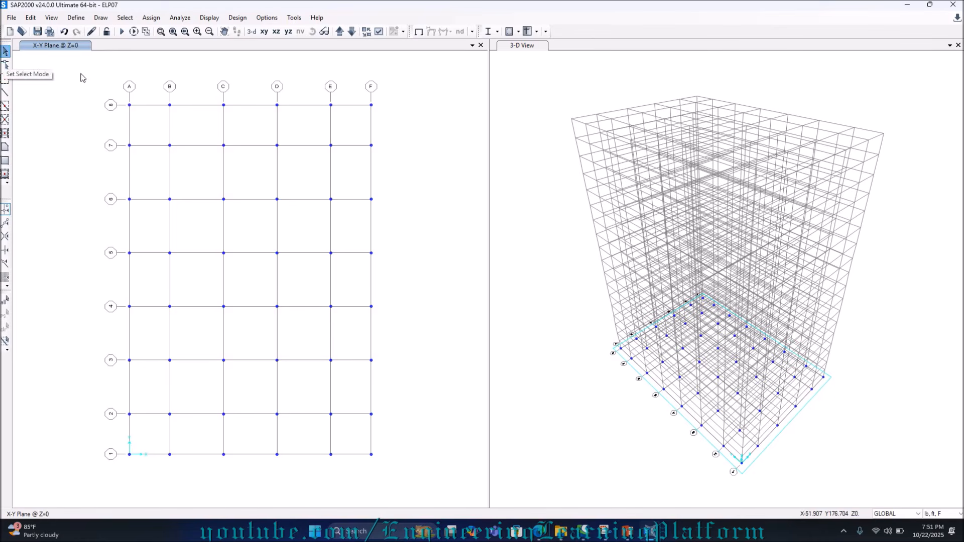
# Step: Extrude all the joints at Z=0 vertically into 48X48 frame columns with dy 0, dz 10 ft and number 2
pyautogui.moveTo(118, 101); pyautogui.dragTo(394, 470)
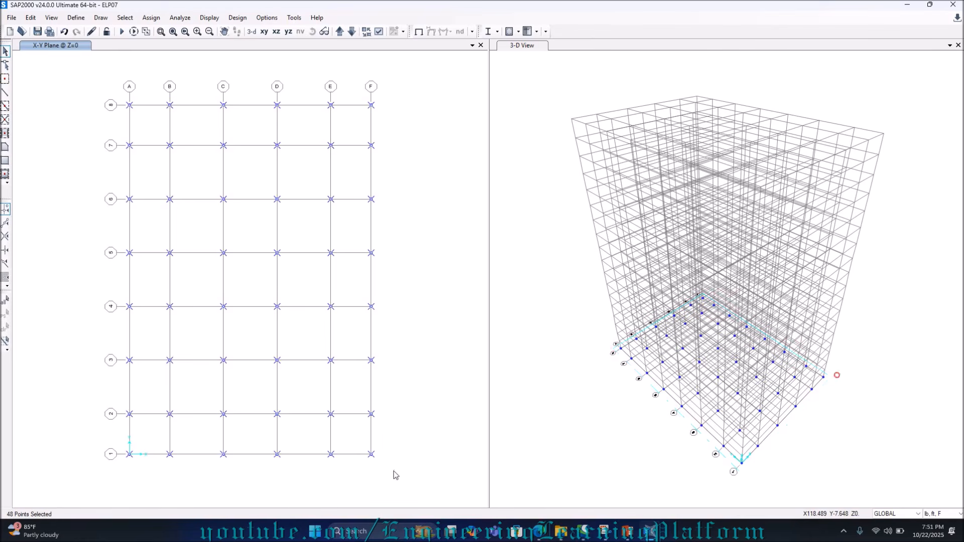
pyautogui.click(31, 18)
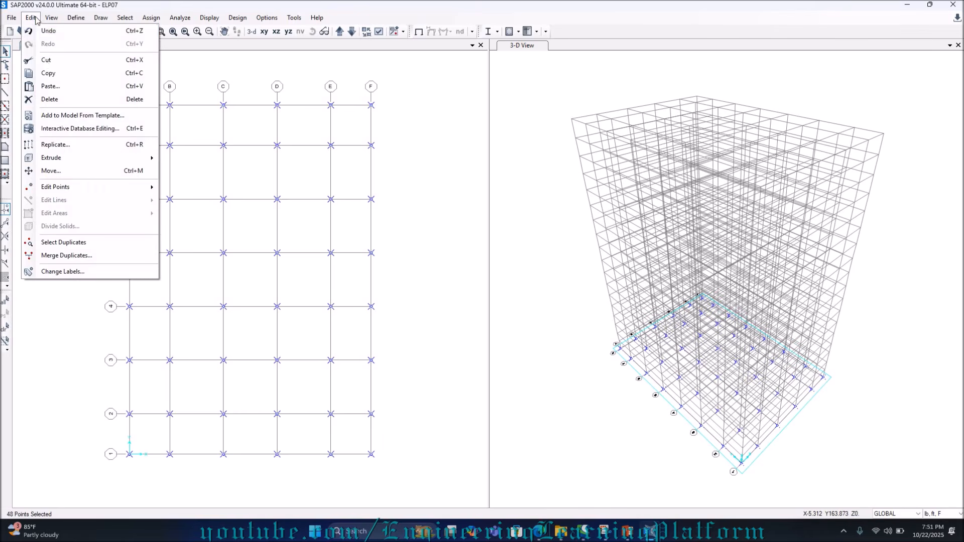
pyautogui.moveTo(83, 157)
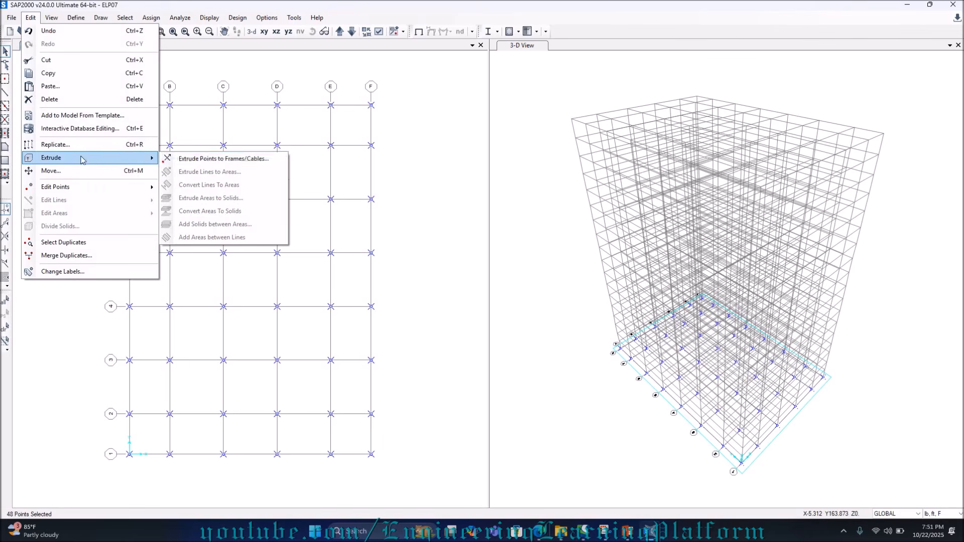
pyautogui.click(203, 160)
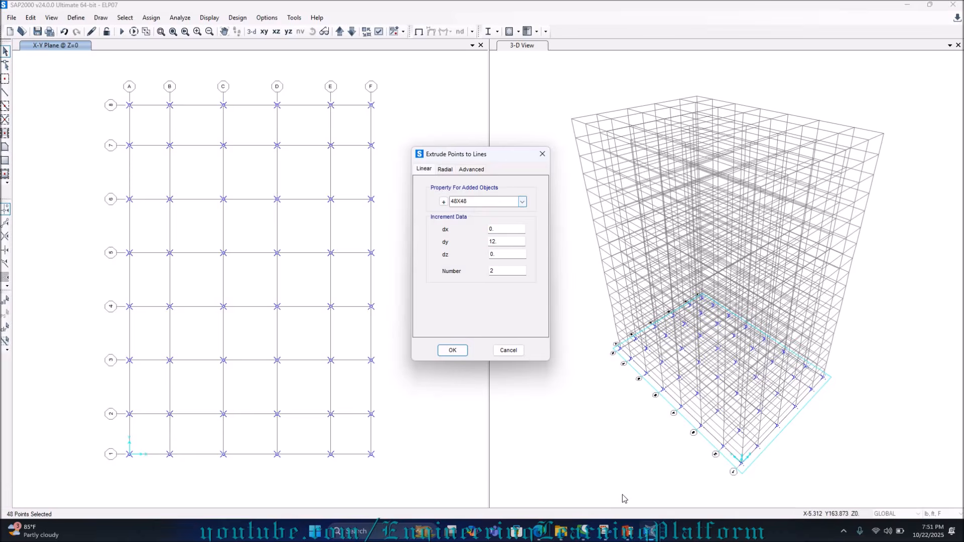
pyautogui.click(631, 538)
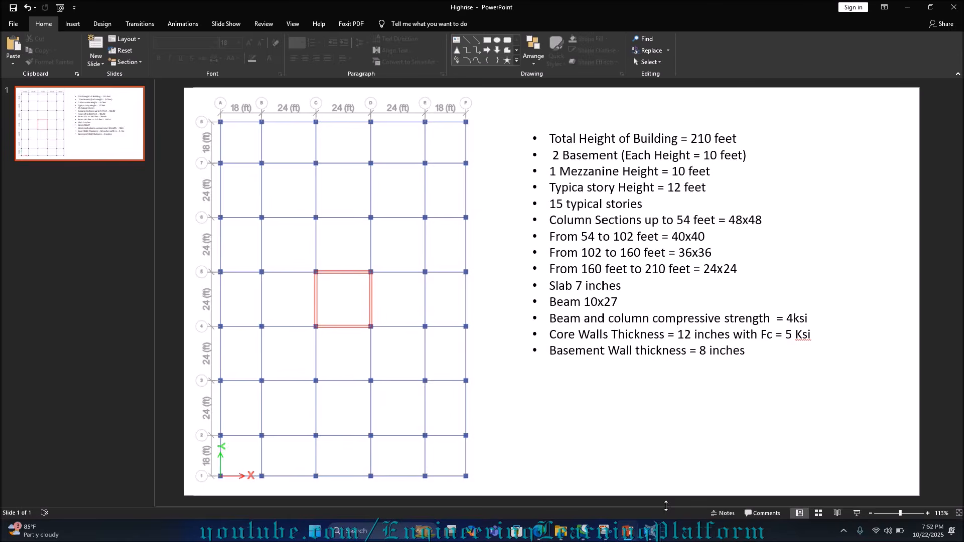
pyautogui.click(660, 532)
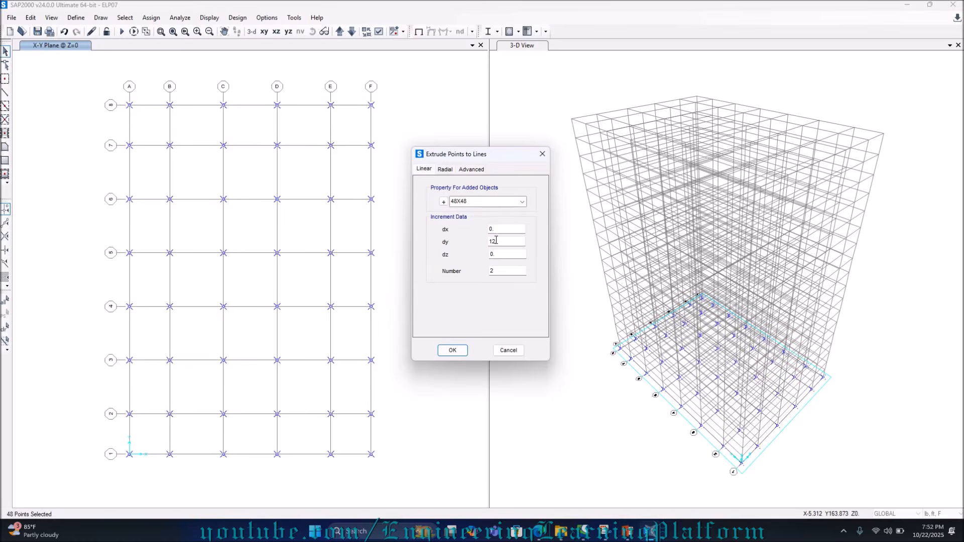
pyautogui.moveTo(450, 159); pyautogui.dragTo(497, 144)
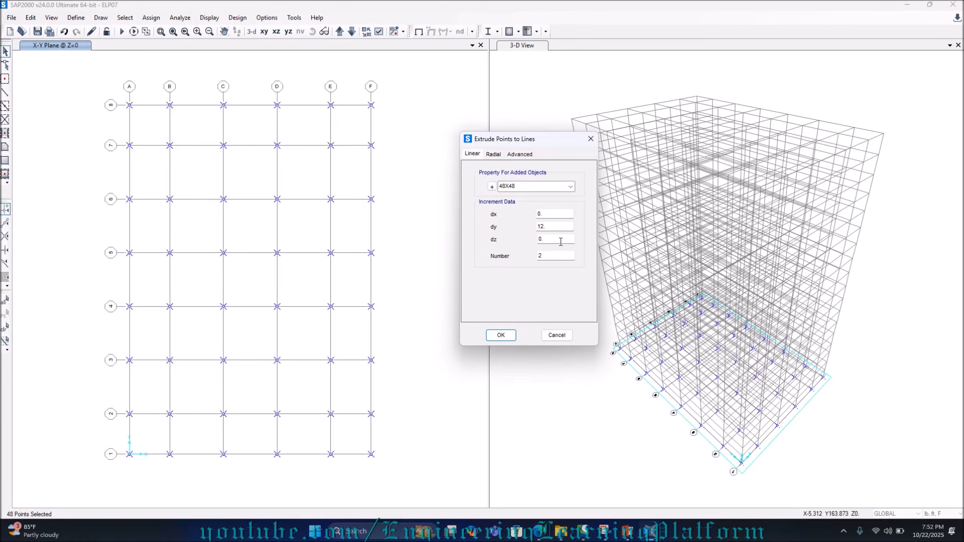
pyautogui.moveTo(558, 226); pyautogui.dragTo(511, 228)
pyautogui.press('BackSpace')
pyautogui.write('0')
pyautogui.press('Tab')
pyautogui.write('10')
pyautogui.click(501, 336)
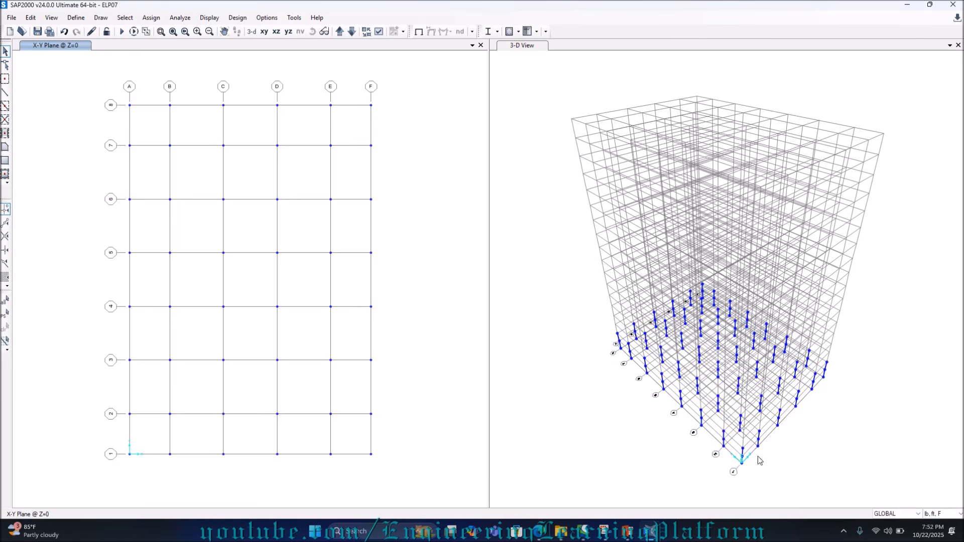
# Step: Inspect the basement columns in the Y-Z elevation at X=0 and check the next story heights on the PowerPoint slide
pyautogui.click(512, 46)
pyautogui.click(288, 32)
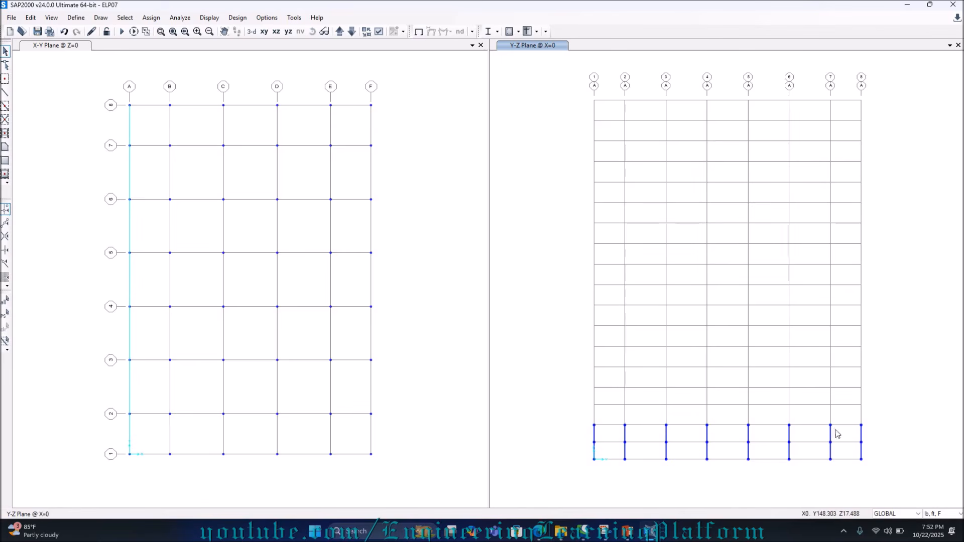
pyautogui.click(252, 32)
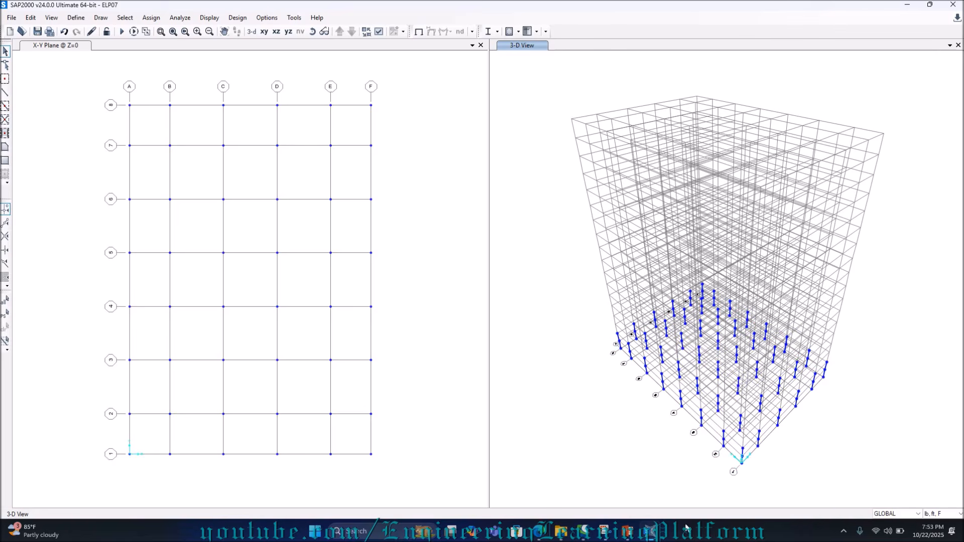
pyautogui.click(628, 531)
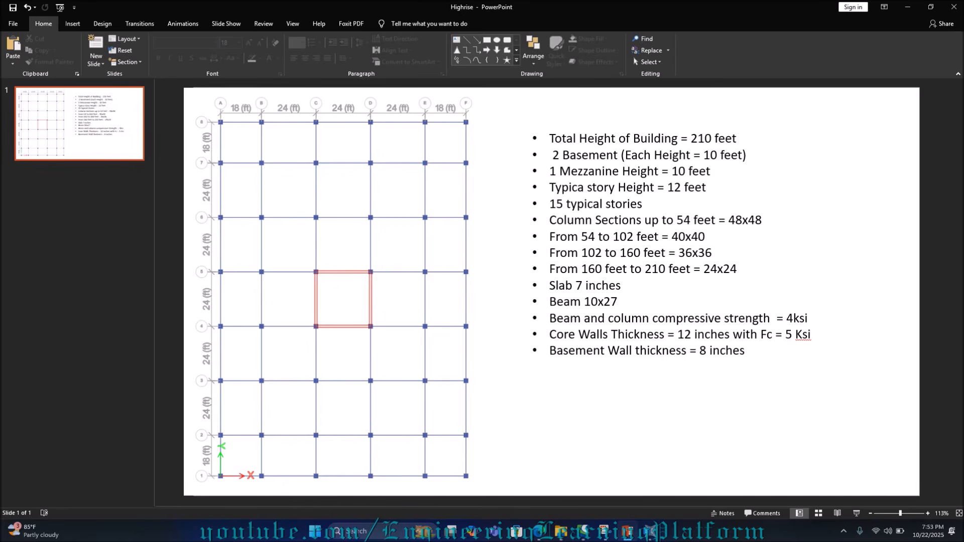
pyautogui.moveTo(651, 535)
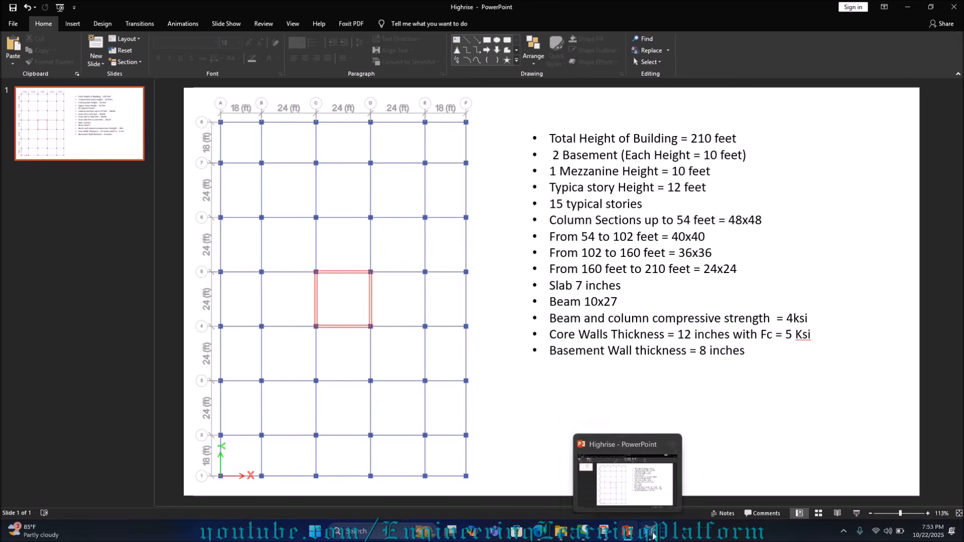
pyautogui.click(652, 536)
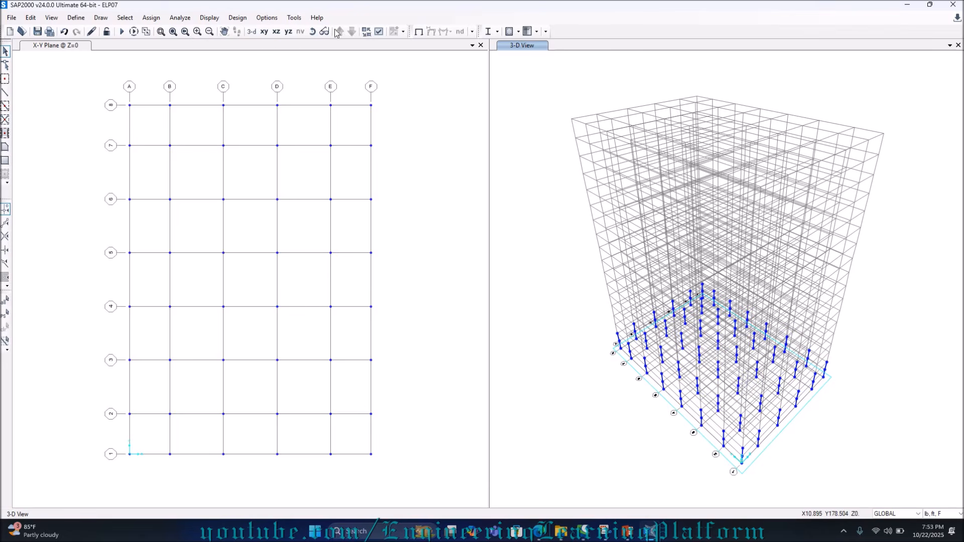
# Step: Extrude all the joints at Z=20 ft vertically into 48X48 columns with dz 12 ft and number 1
pyautogui.click(238, 48)
pyautogui.click(339, 32)
pyautogui.click(339, 32)
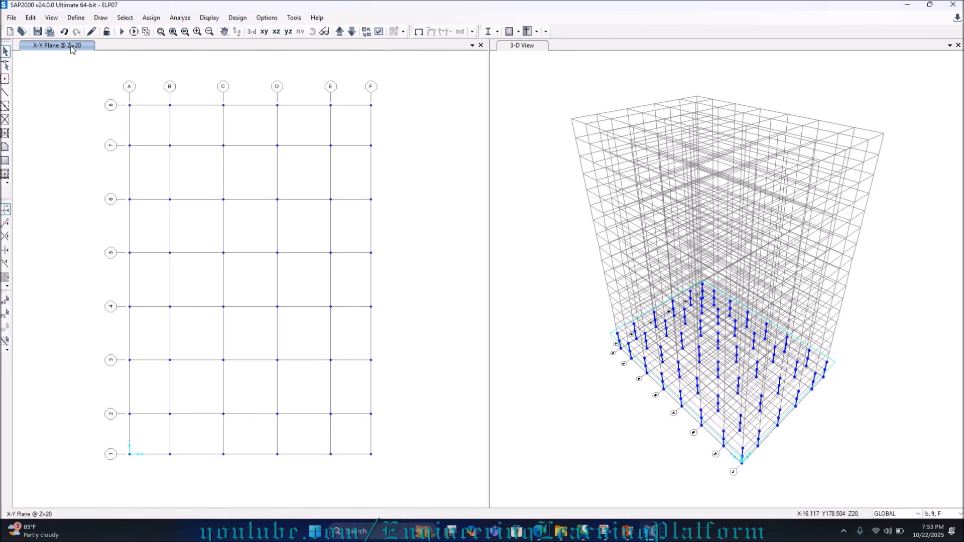
pyautogui.moveTo(121, 102); pyautogui.dragTo(391, 472)
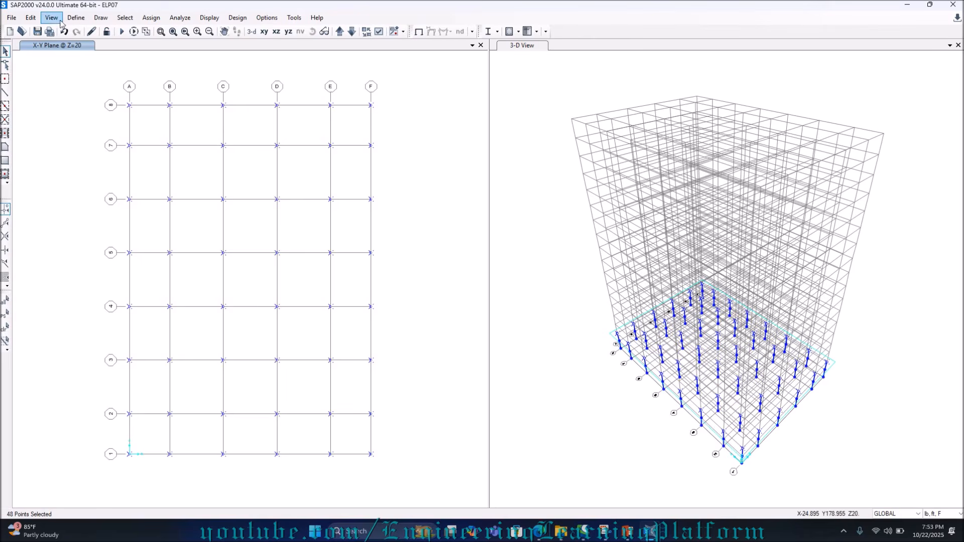
pyautogui.click(33, 18)
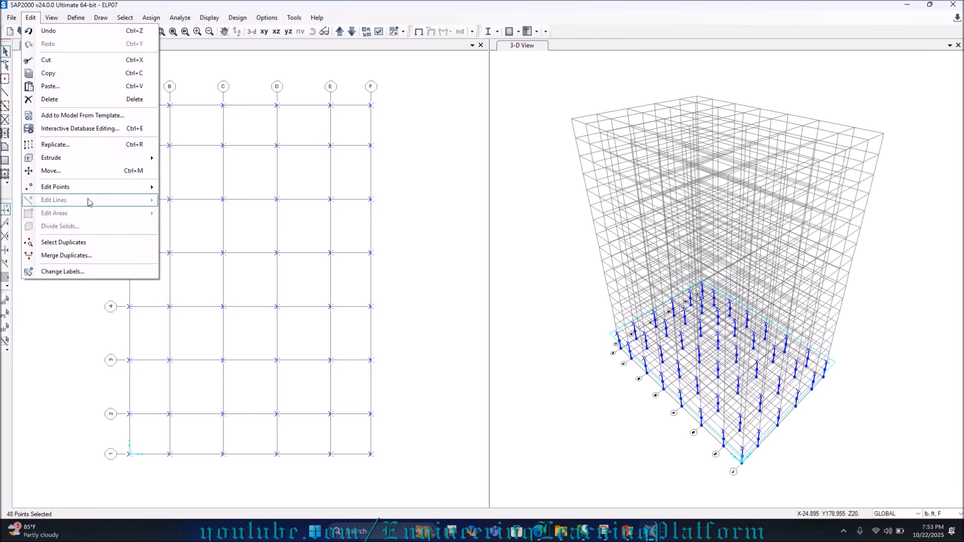
pyautogui.moveTo(84, 190)
pyautogui.moveTo(83, 158)
pyautogui.click(197, 159)
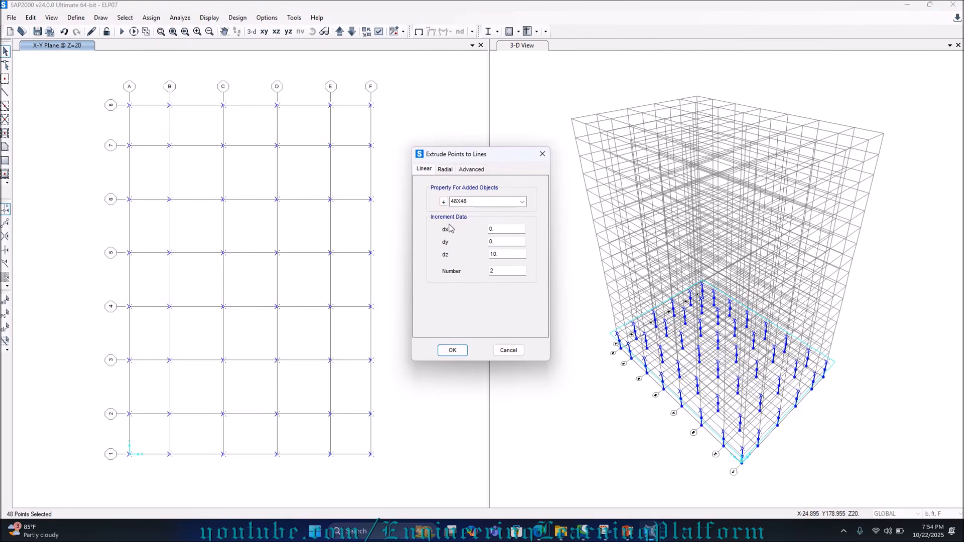
pyautogui.doubleClick(502, 256)
pyautogui.write('12')
pyautogui.press('Tab')
pyautogui.click(456, 351)
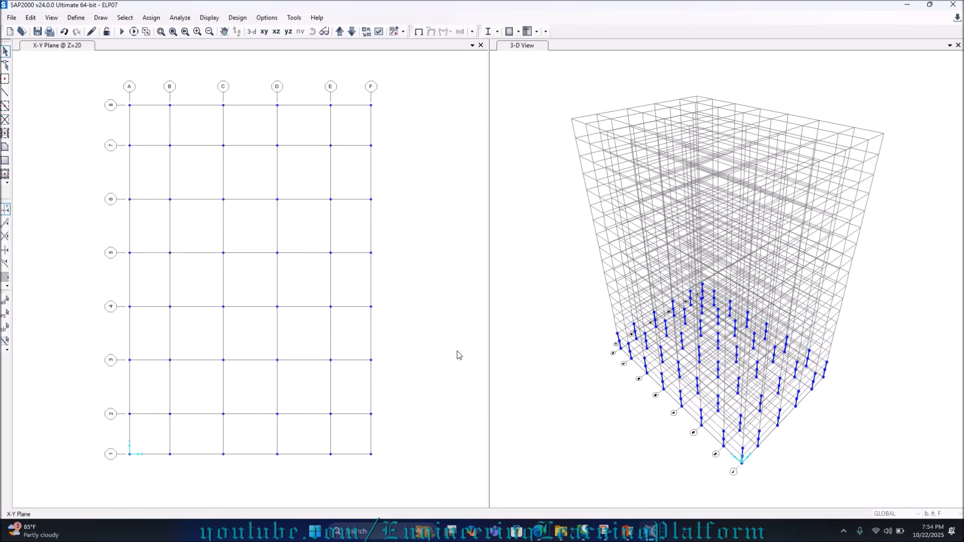
# Step: Extrude all the joints at Z=32 ft vertically into 48X48 columns with dz 10 ft and number 1
pyautogui.click(521, 46)
pyautogui.click(288, 32)
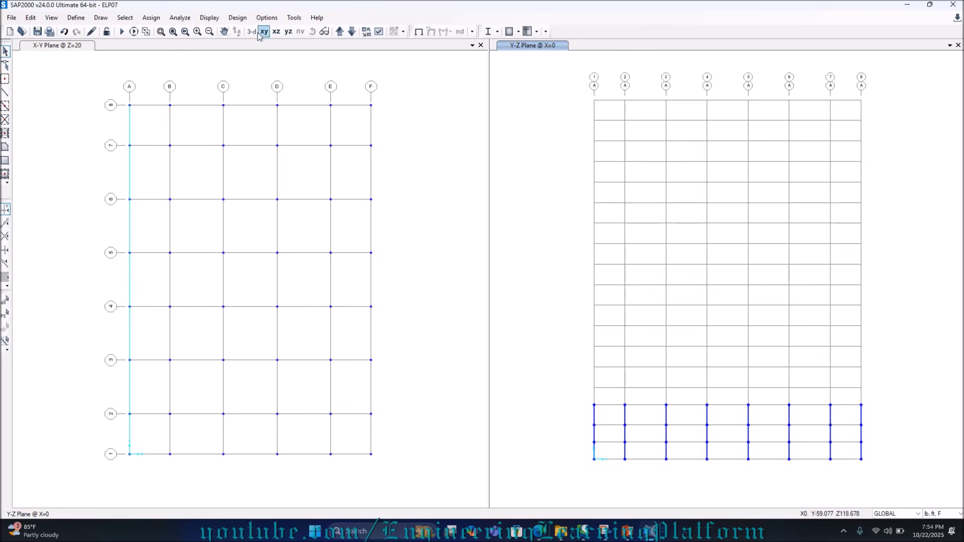
pyautogui.click(88, 48)
pyautogui.click(340, 31)
pyautogui.moveTo(119, 96); pyautogui.dragTo(379, 462)
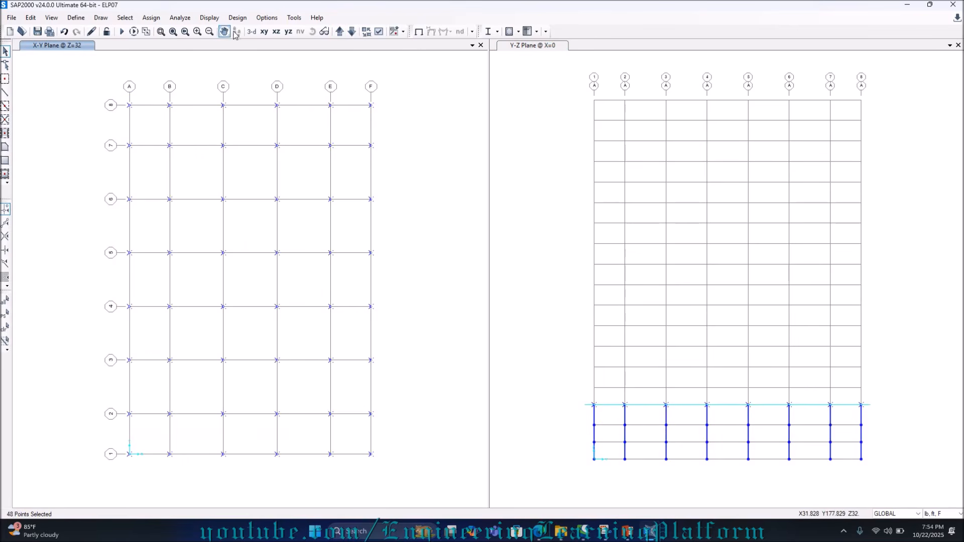
pyautogui.click(253, 33)
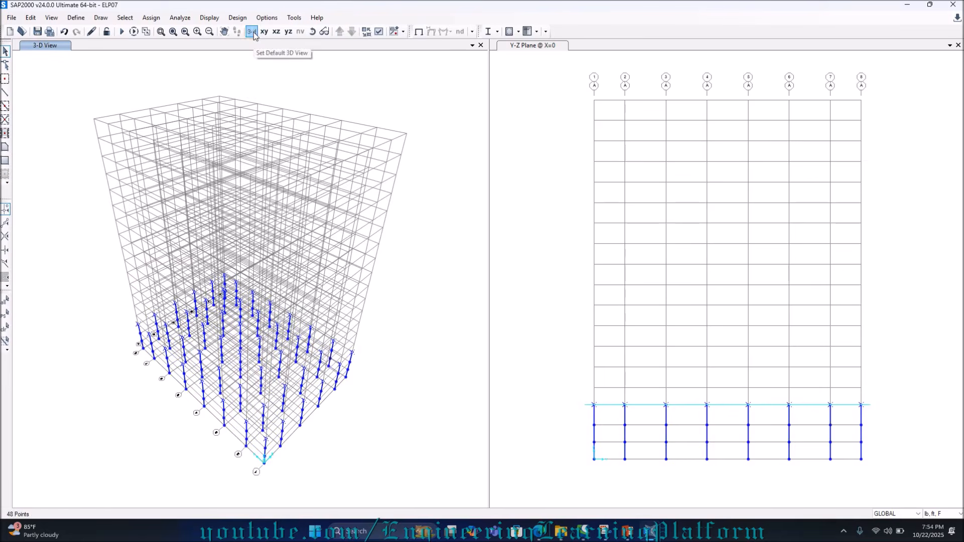
pyautogui.click(31, 17)
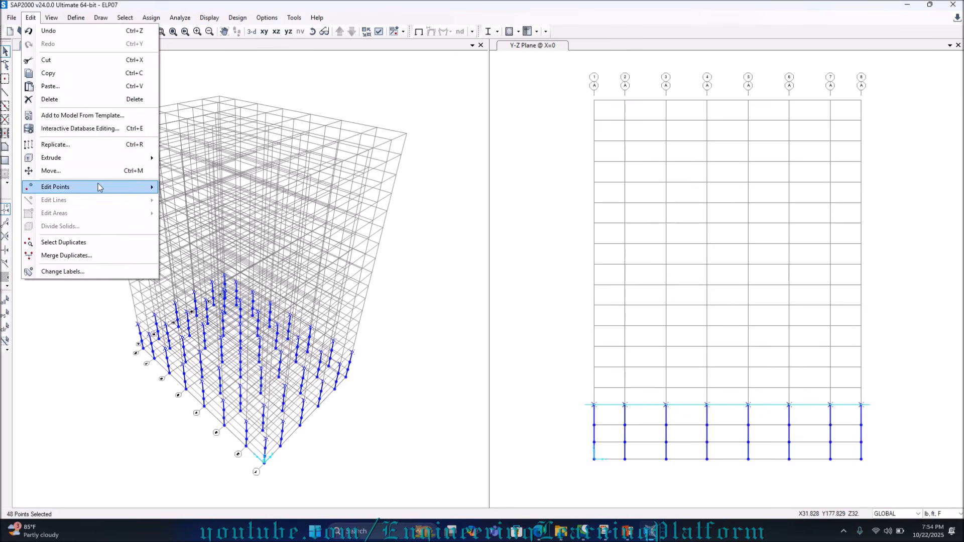
pyautogui.moveTo(121, 157)
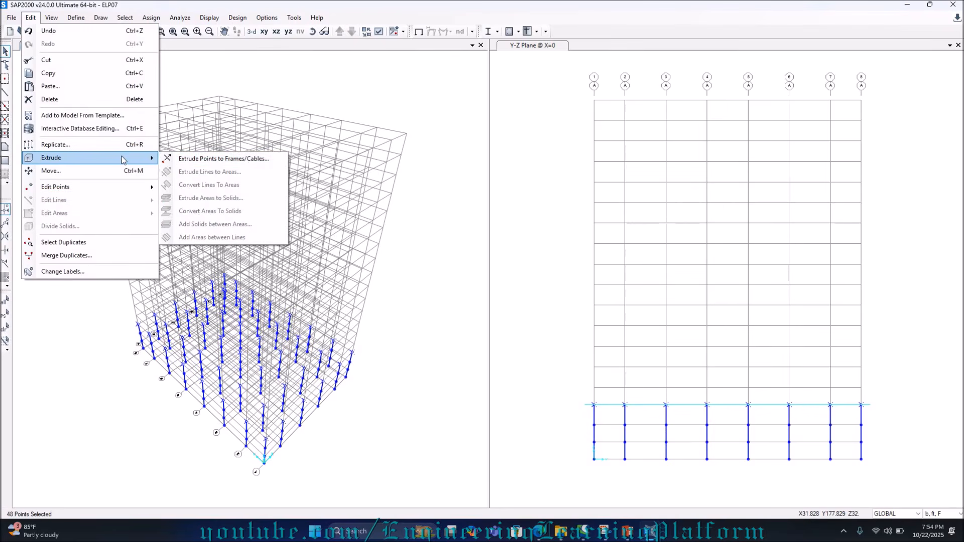
pyautogui.click(167, 159)
pyautogui.moveTo(504, 255); pyautogui.dragTo(477, 263)
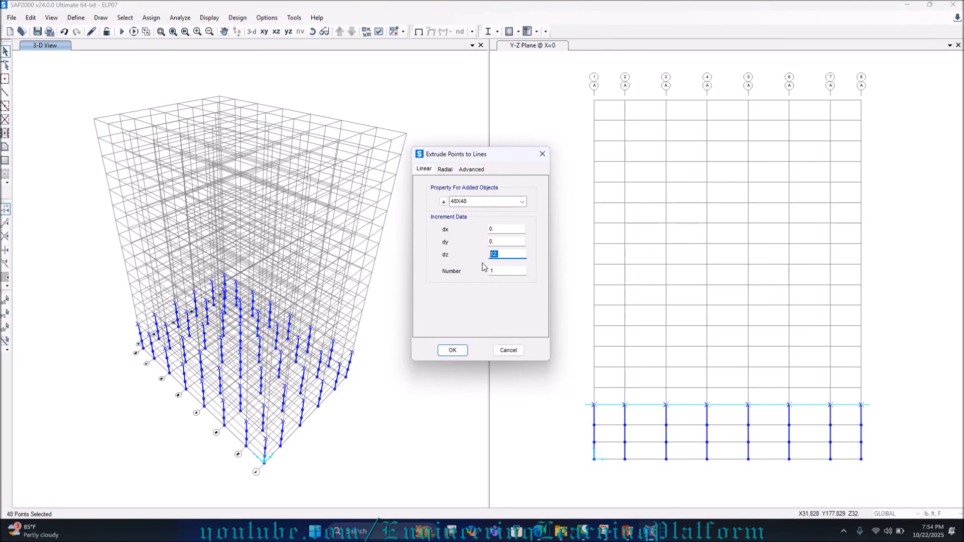
pyautogui.write('1')
pyautogui.click(464, 350)
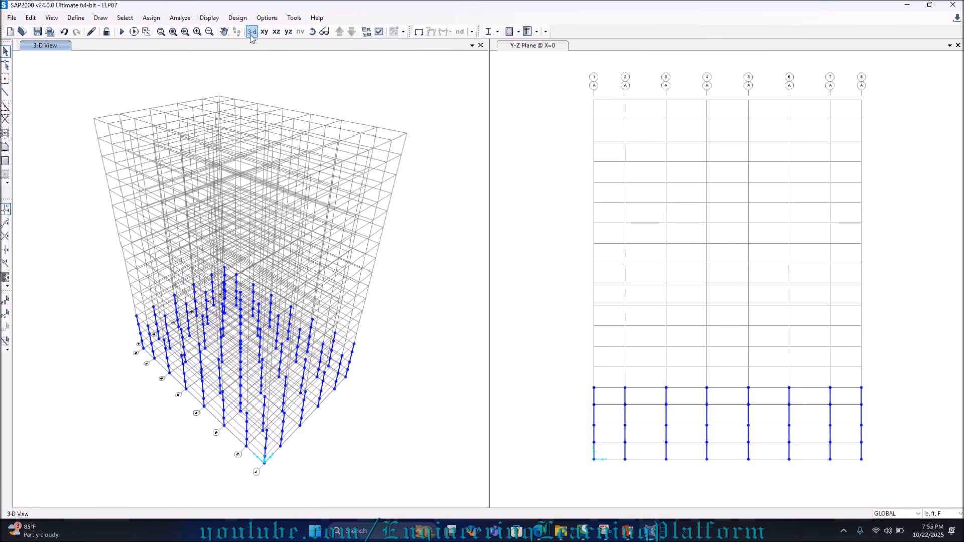
# Step: Try to extrude all the joints at Z=42 ft vertically into 48X48 columns with dz 12 ft and number 14
pyautogui.click(265, 31)
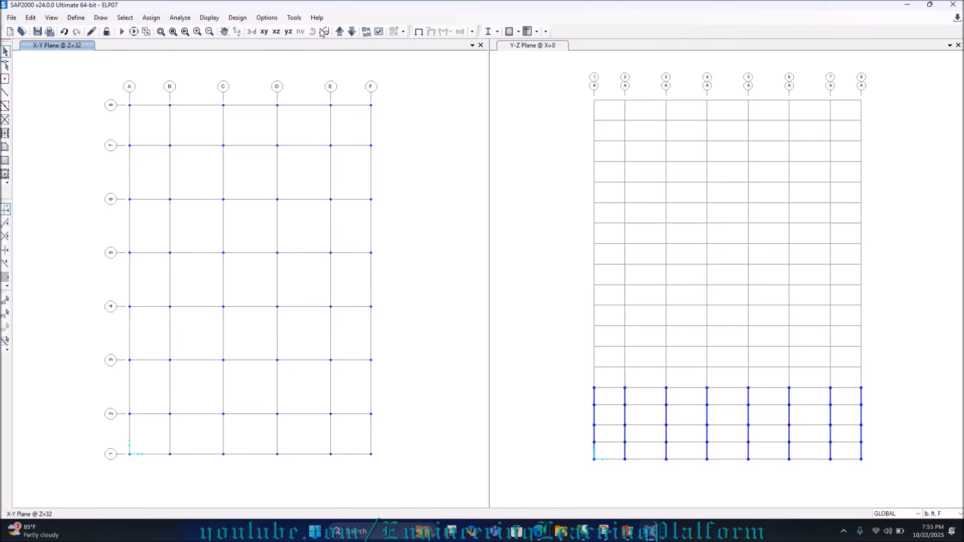
pyautogui.click(339, 33)
pyautogui.moveTo(117, 99); pyautogui.dragTo(377, 467)
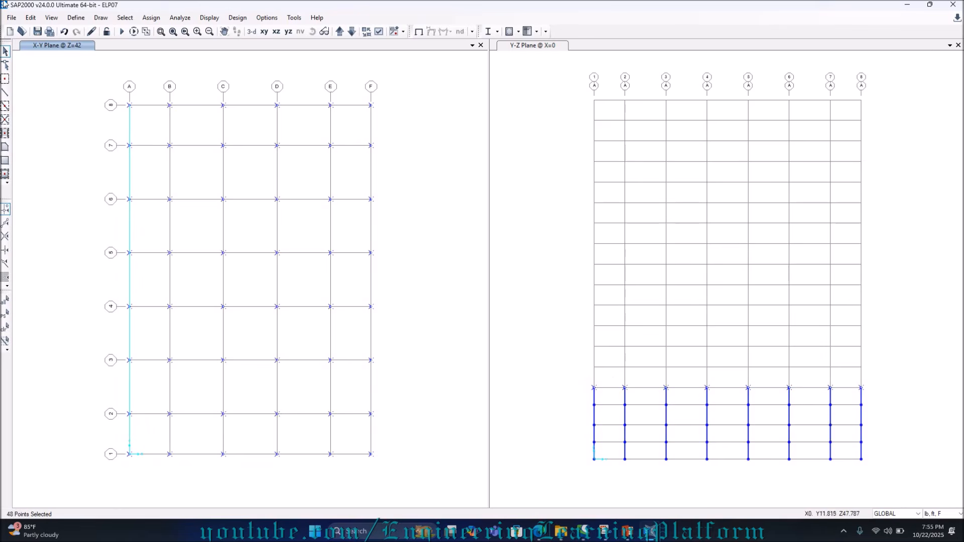
pyautogui.click(39, 23)
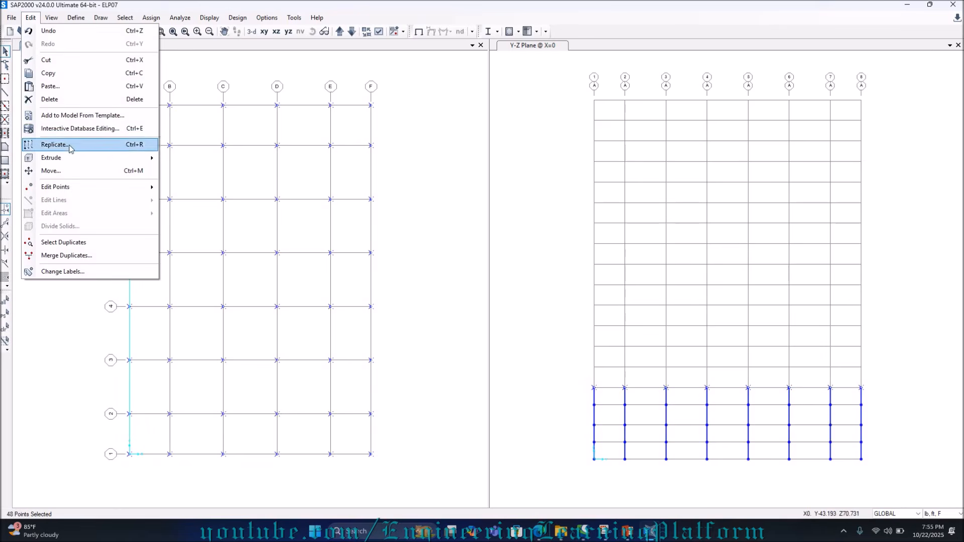
pyautogui.moveTo(74, 159)
pyautogui.click(176, 160)
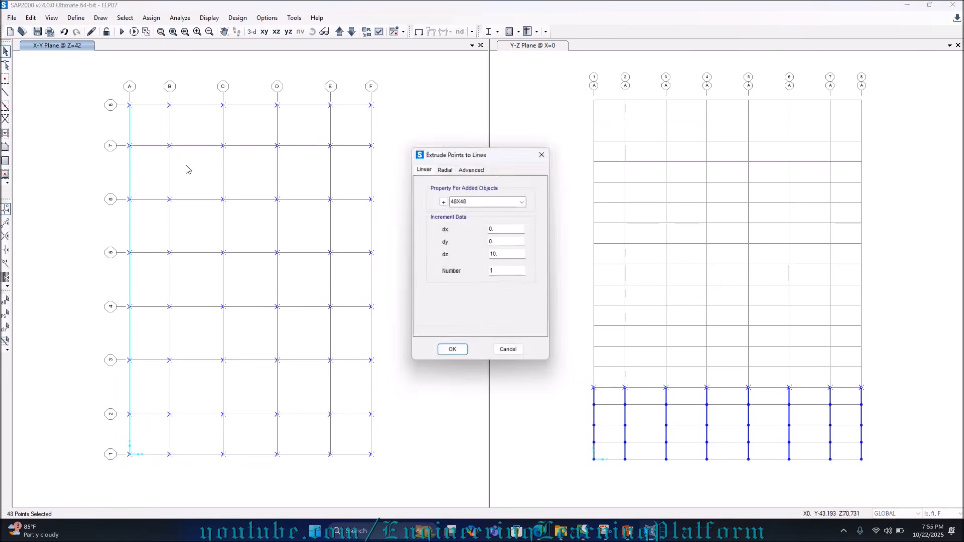
pyautogui.moveTo(448, 156); pyautogui.dragTo(240, 123)
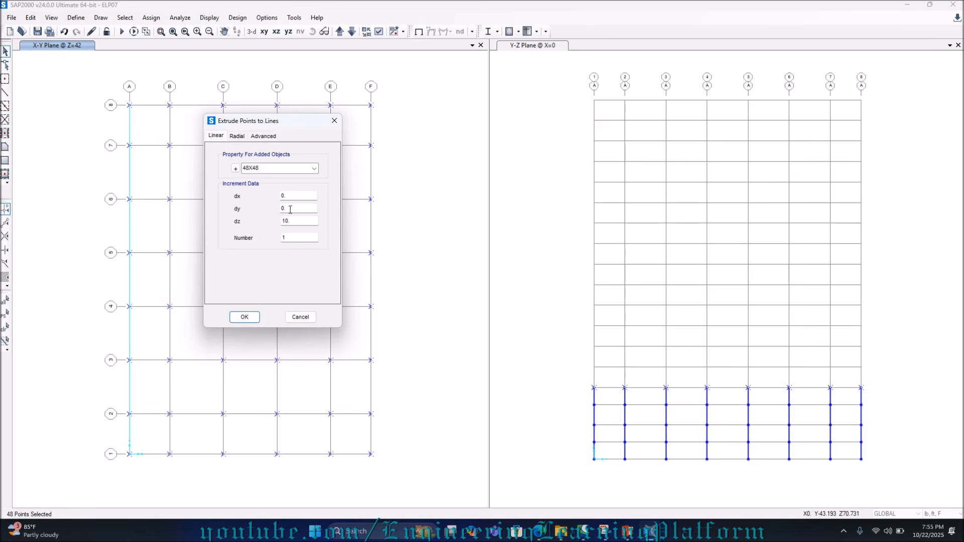
pyautogui.moveTo(293, 224); pyautogui.dragTo(254, 222)
pyautogui.write('12')
pyautogui.press('Tab')
pyautogui.write('14')
pyautogui.click(245, 316)
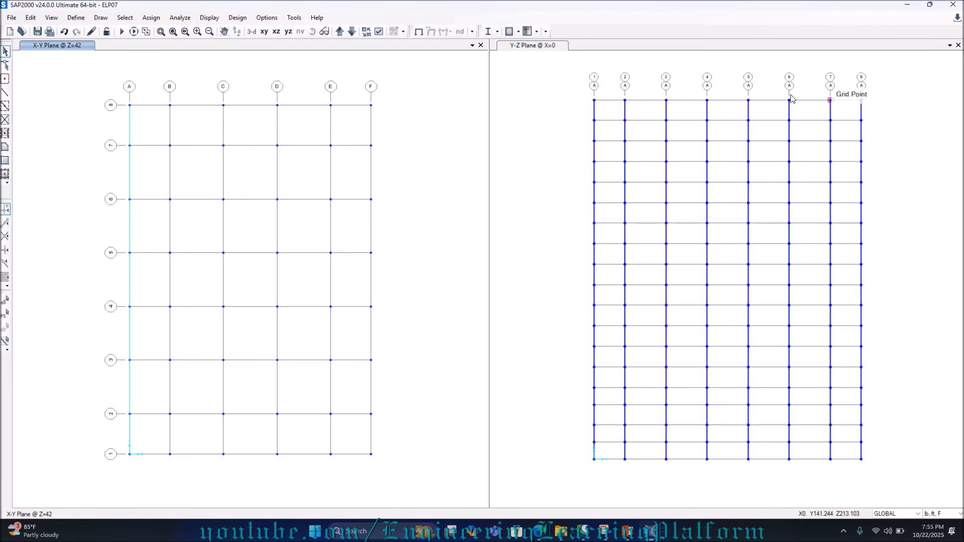
# Step: Inspect the full-height columns in 3D and undo the 14-story extrusion above Z=42 ft
pyautogui.click(251, 31)
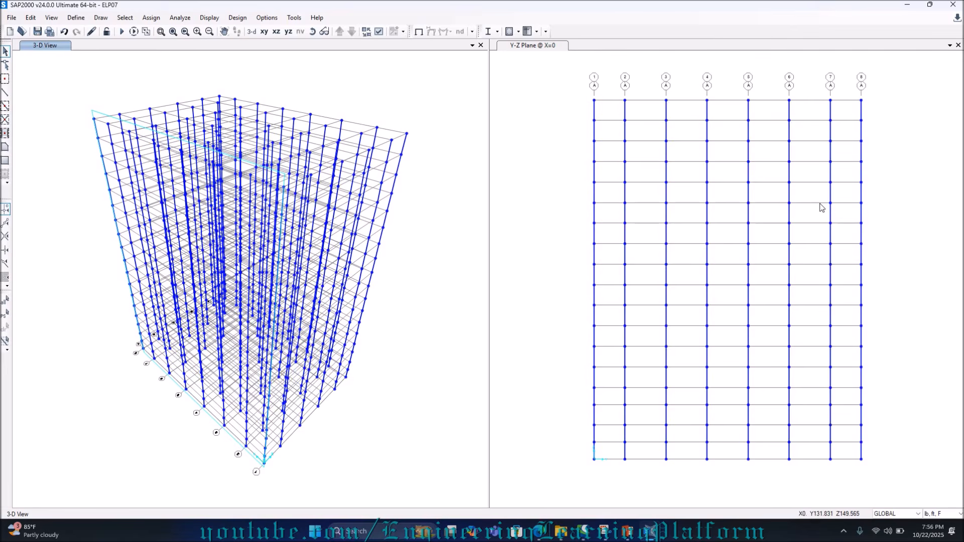
pyautogui.hotkey('ctrl', 'z')
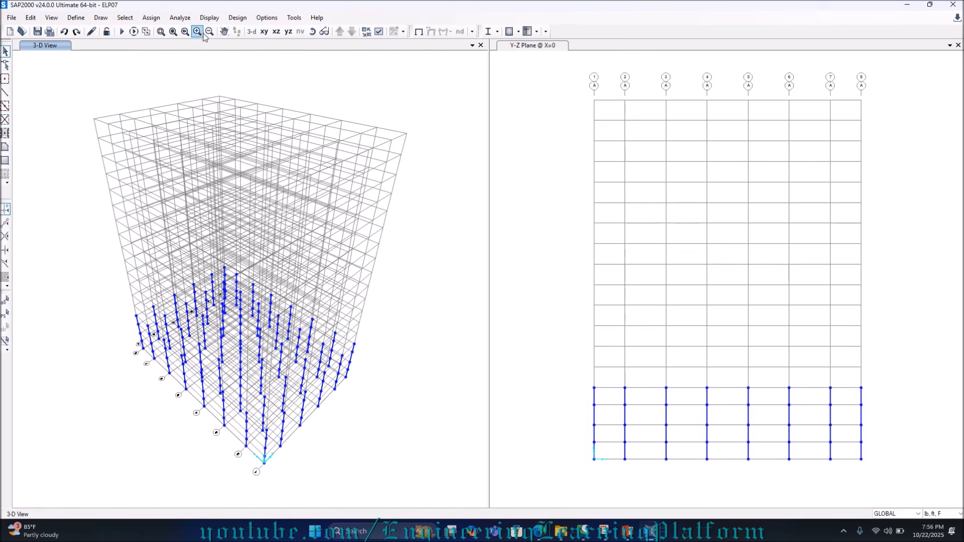
# Step: Extrude all the joints at Z=42 ft vertically into 48X48 columns with dz 12 ft and number 1
pyautogui.click(262, 33)
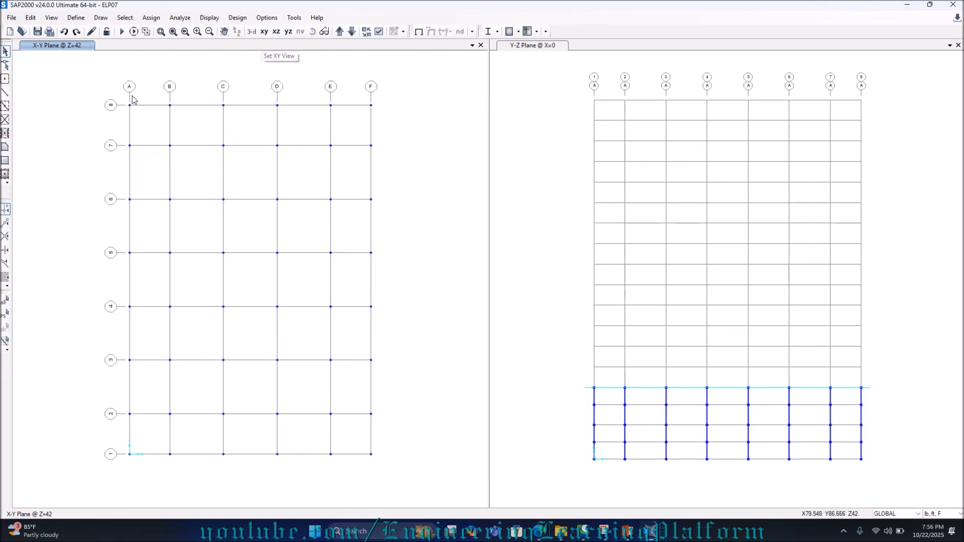
pyautogui.moveTo(129, 102); pyautogui.dragTo(378, 457)
pyautogui.moveTo(120, 98); pyautogui.dragTo(379, 466)
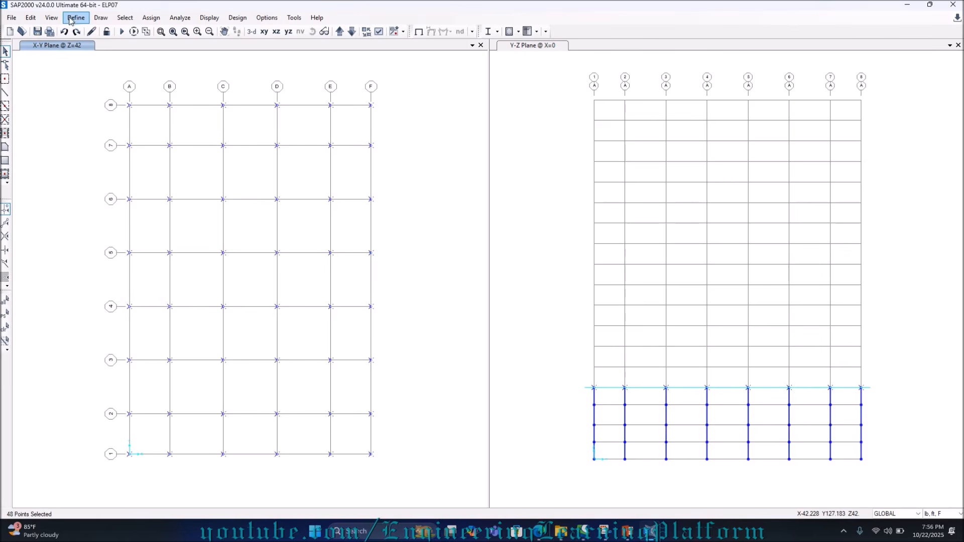
pyautogui.click(30, 18)
pyautogui.moveTo(76, 190)
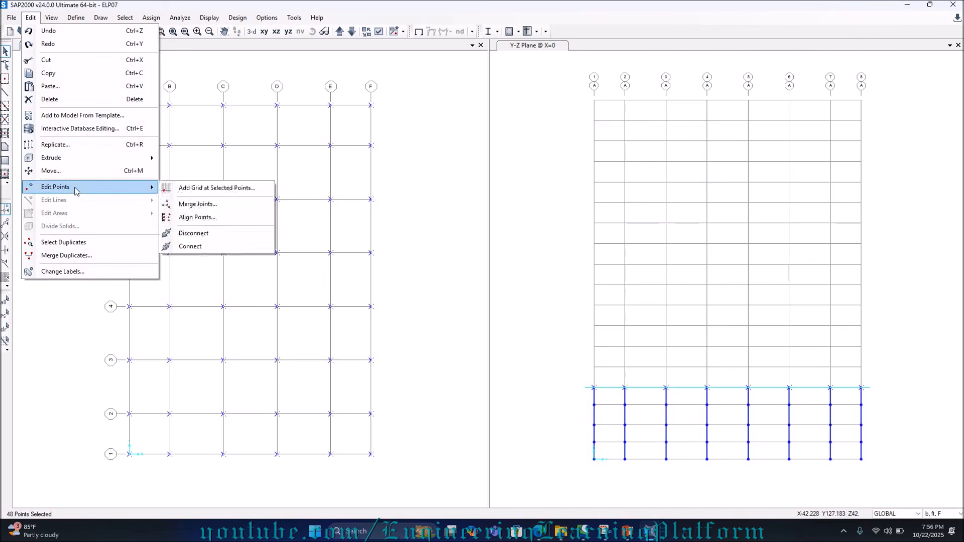
pyautogui.moveTo(100, 158)
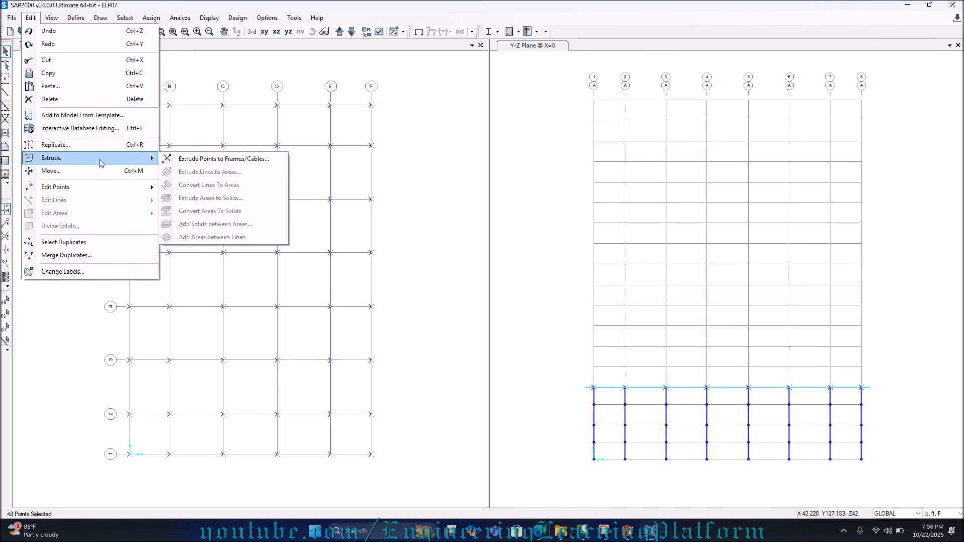
pyautogui.click(217, 159)
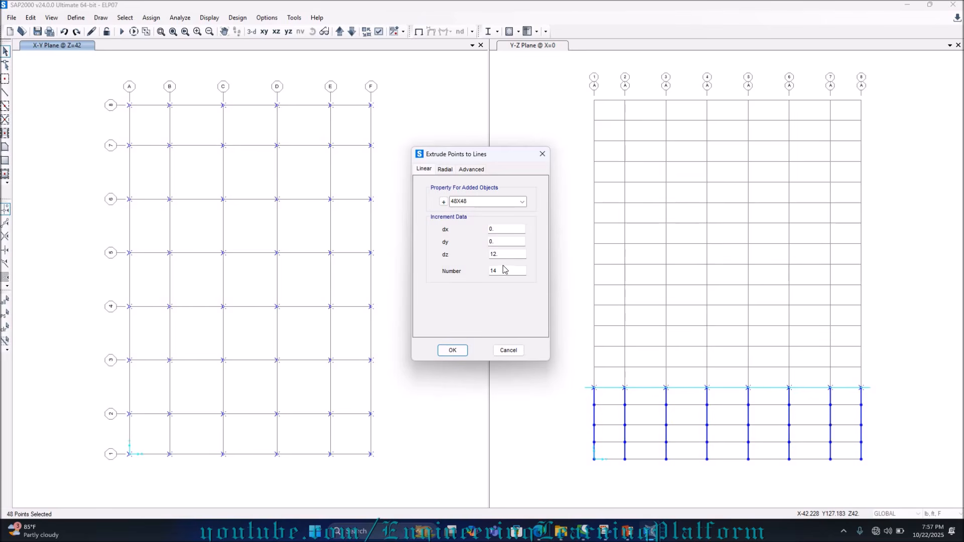
pyautogui.doubleClick(503, 275)
pyautogui.write('1')
pyautogui.click(452, 350)
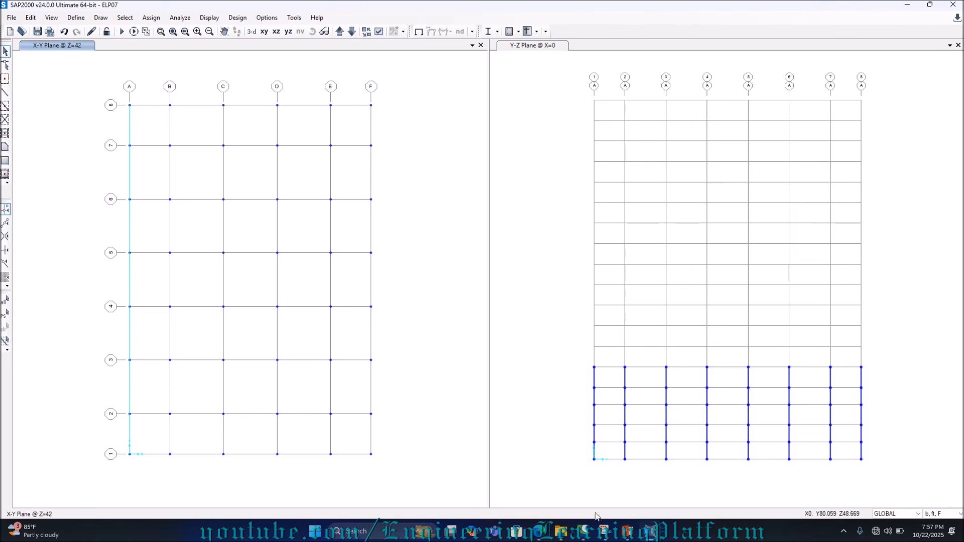
# Step: Consult the column data on the PowerPoint slide and extrude all joints at Z=54 ft vertically into 40X40 columns with dz 12 ft and number 4
pyautogui.moveTo(629, 533)
pyautogui.click(625, 477)
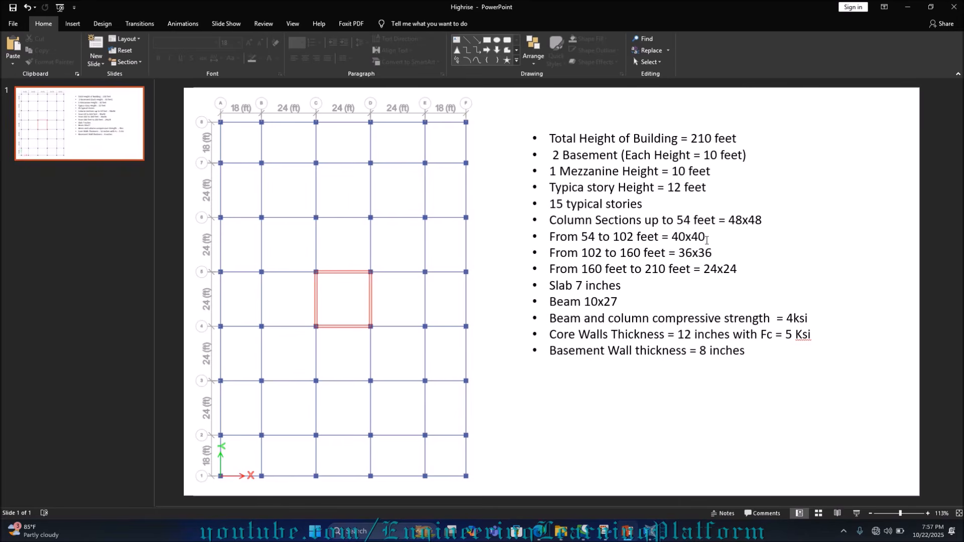
pyautogui.click(650, 531)
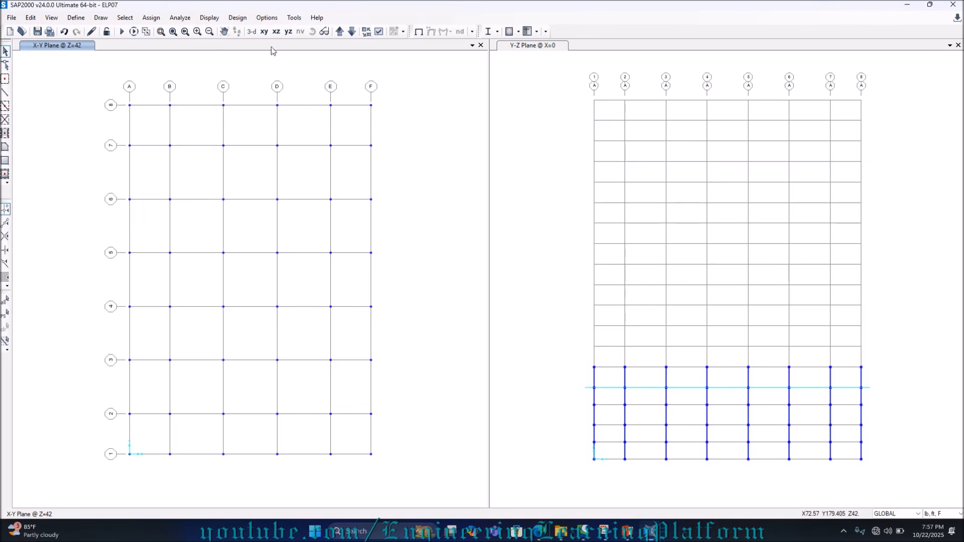
pyautogui.click(340, 31)
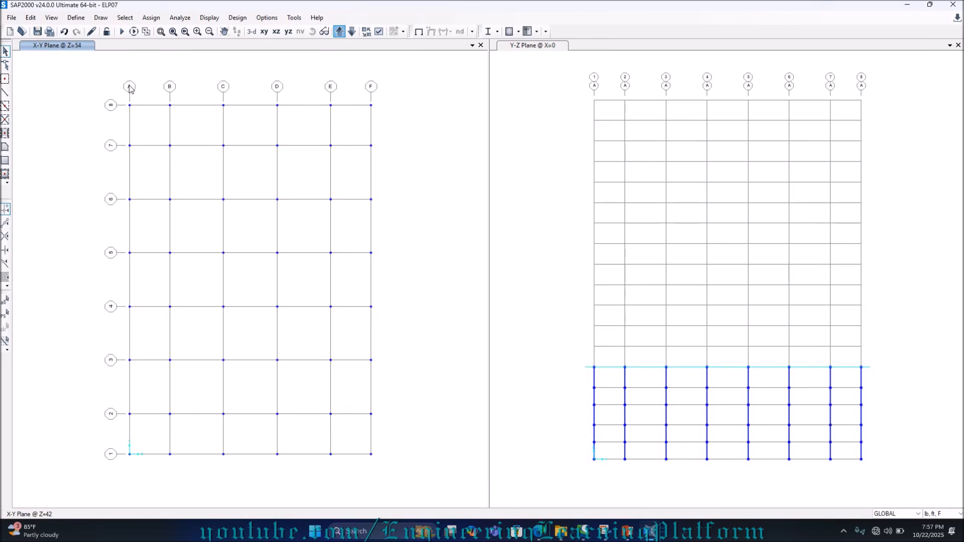
pyautogui.moveTo(119, 102); pyautogui.dragTo(379, 470)
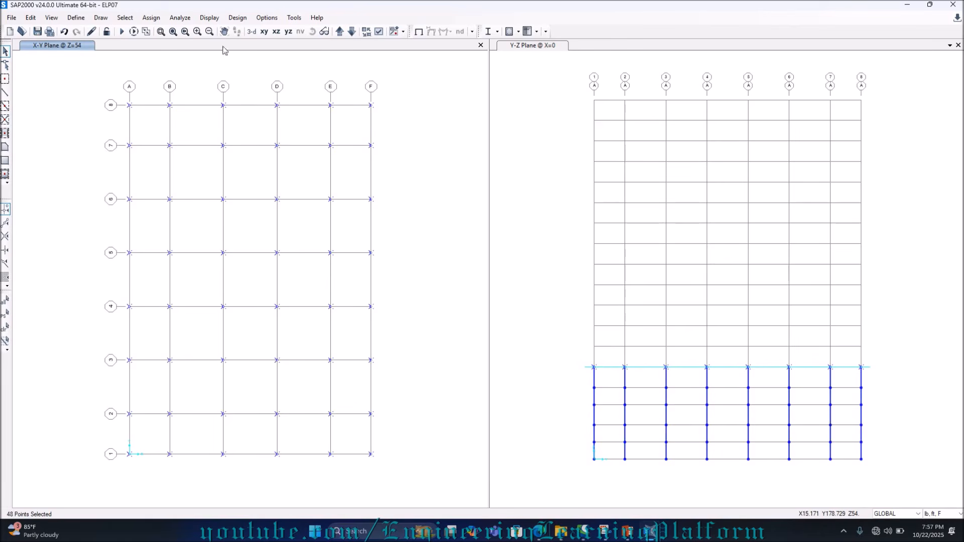
pyautogui.click(31, 17)
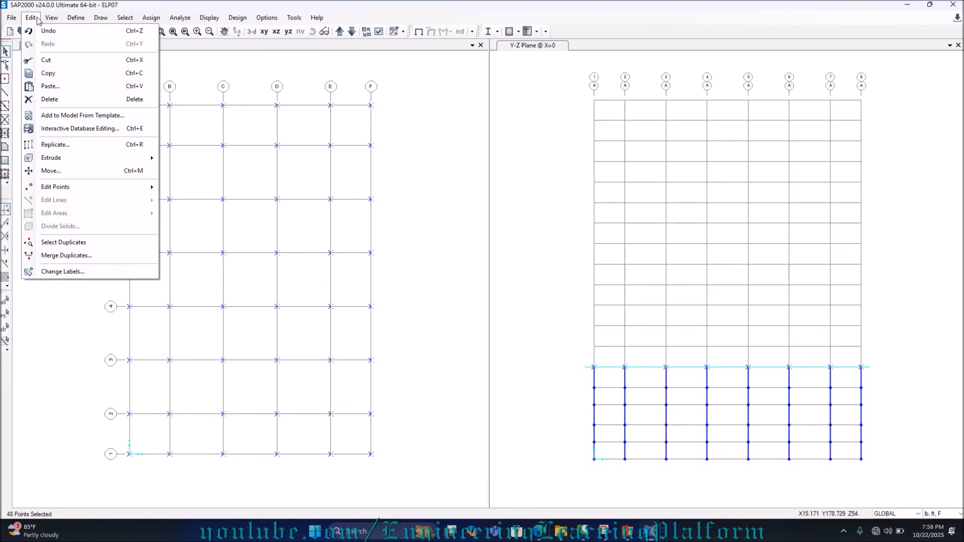
pyautogui.moveTo(88, 157)
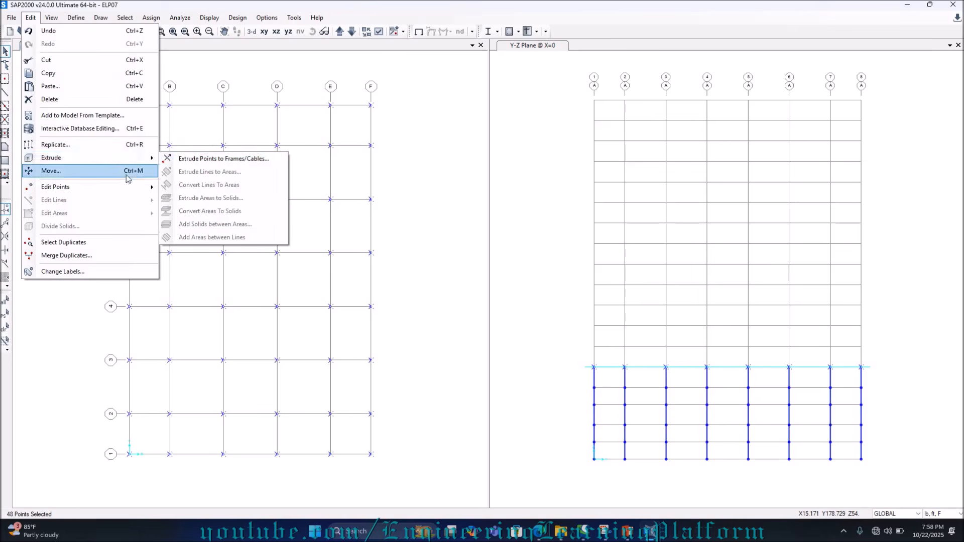
pyautogui.click(182, 159)
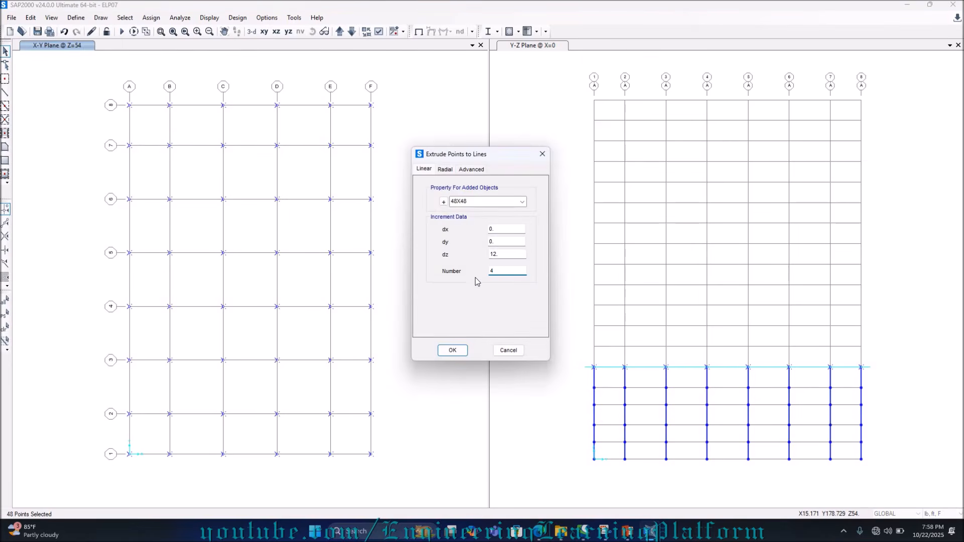
pyautogui.click(492, 201)
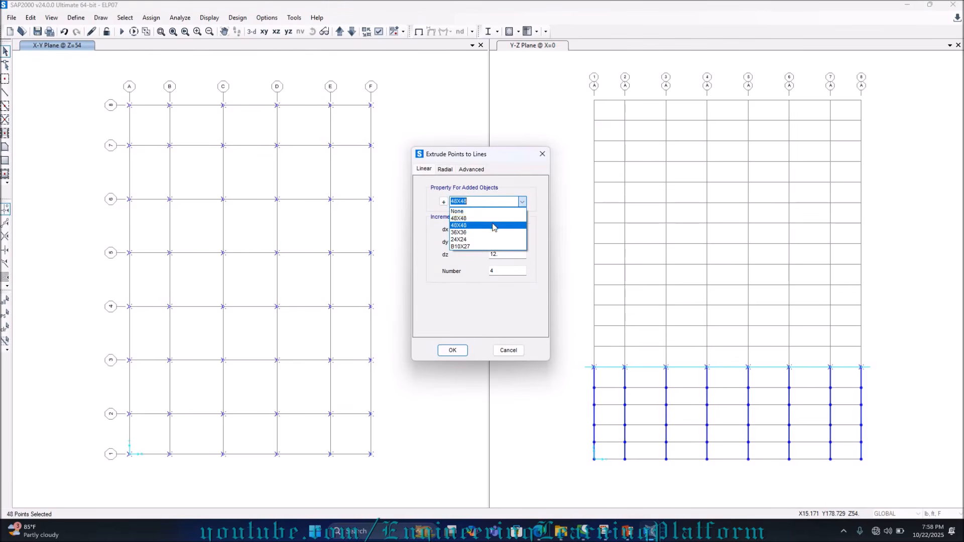
pyautogui.click(493, 226)
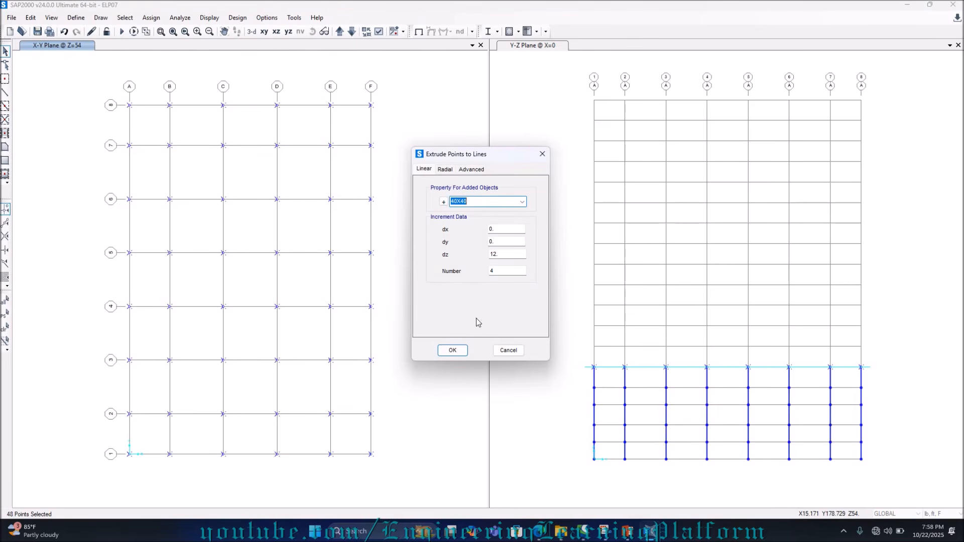
pyautogui.click(452, 351)
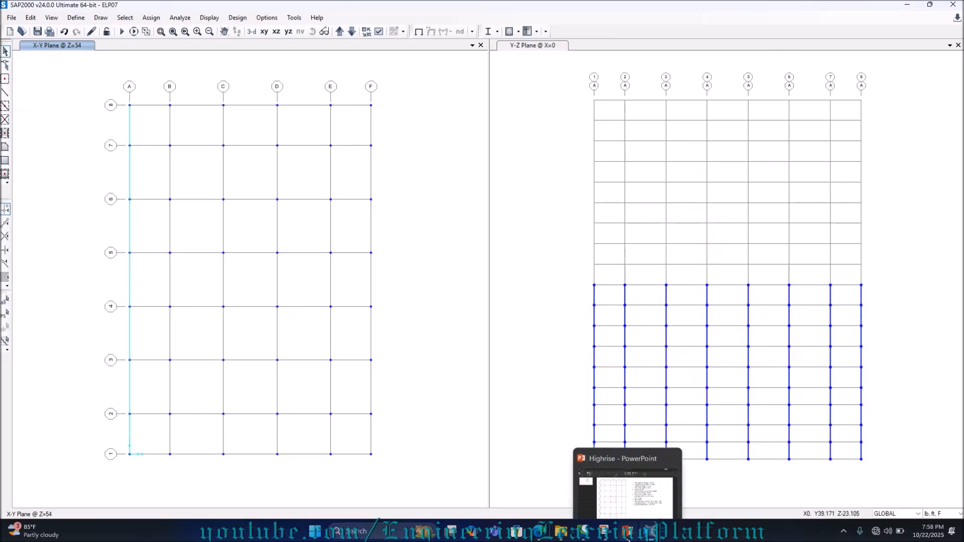
# Step: Check the column section for the stories above 102 ft on the PowerPoint slide
pyautogui.click(640, 501)
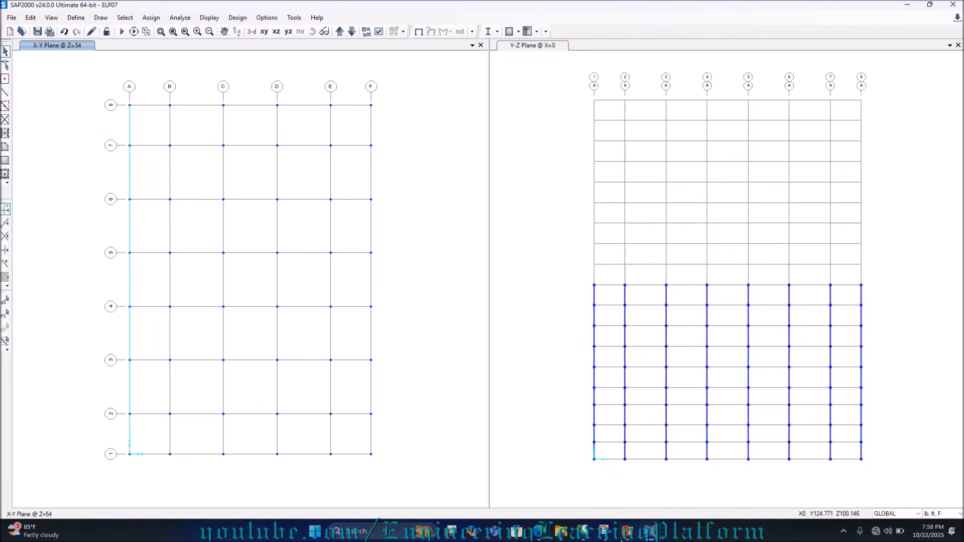
pyautogui.moveTo(627, 532)
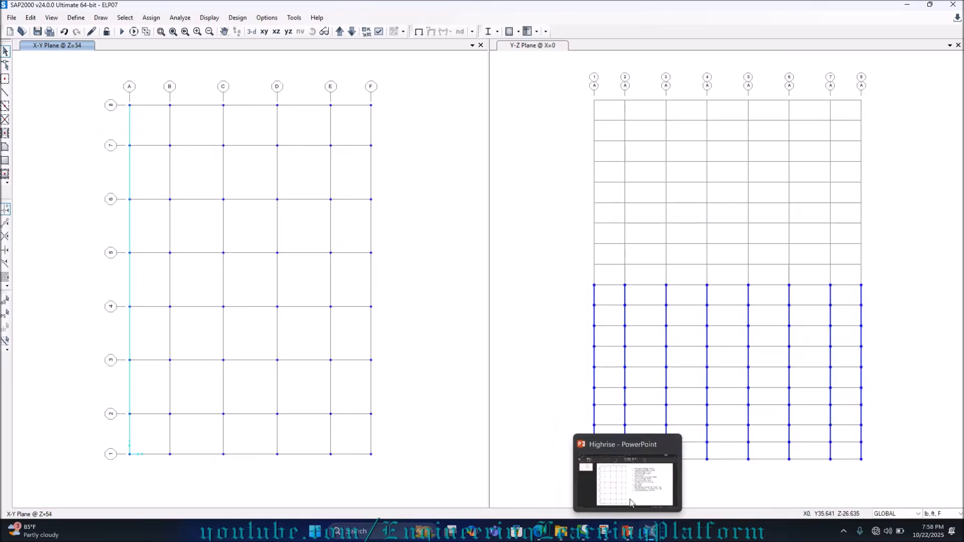
pyautogui.moveTo(635, 489)
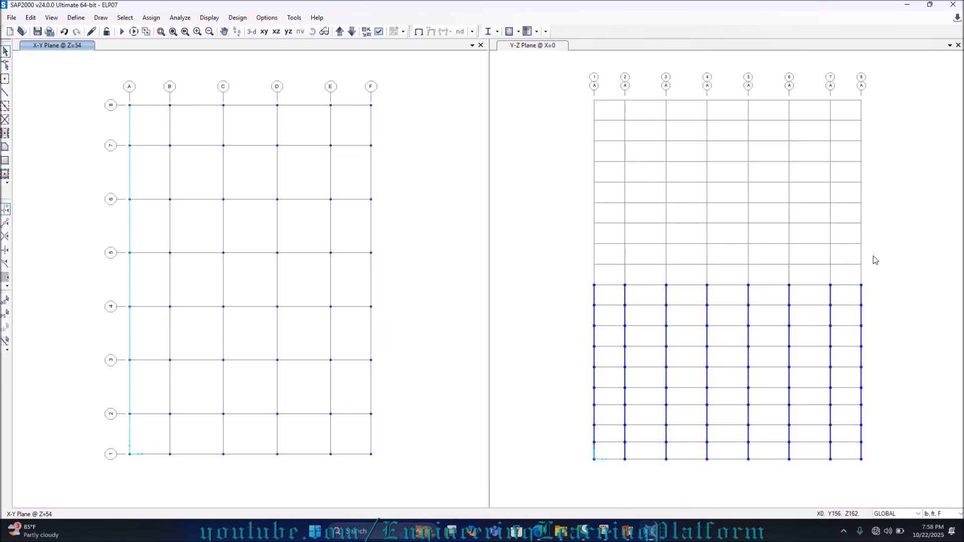
pyautogui.click(632, 492)
# Step: Bring the plan view to the Z=102 ft level and select all the joints there
pyautogui.click(340, 32)
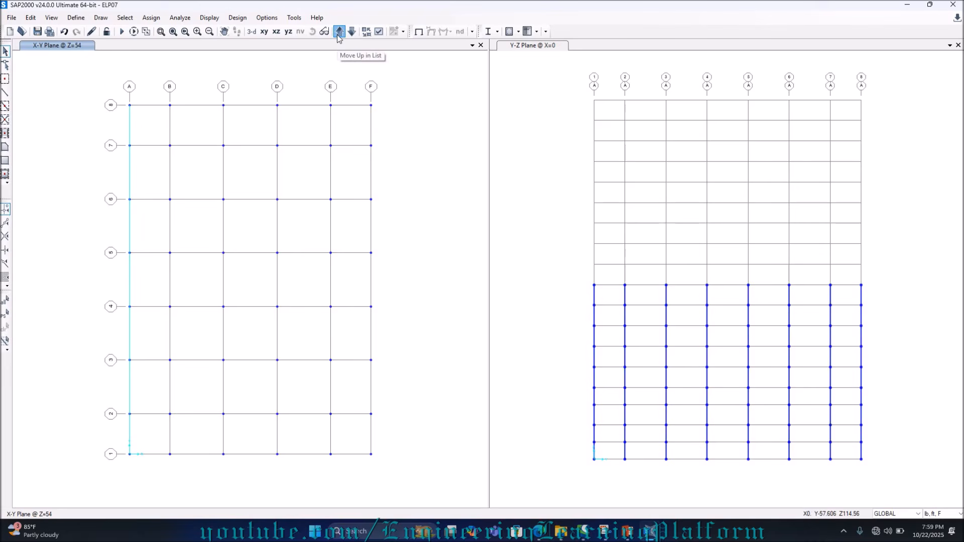
pyautogui.click(339, 32)
pyautogui.click(339, 32)
pyautogui.click(340, 32)
pyautogui.click(339, 31)
pyautogui.click(340, 32)
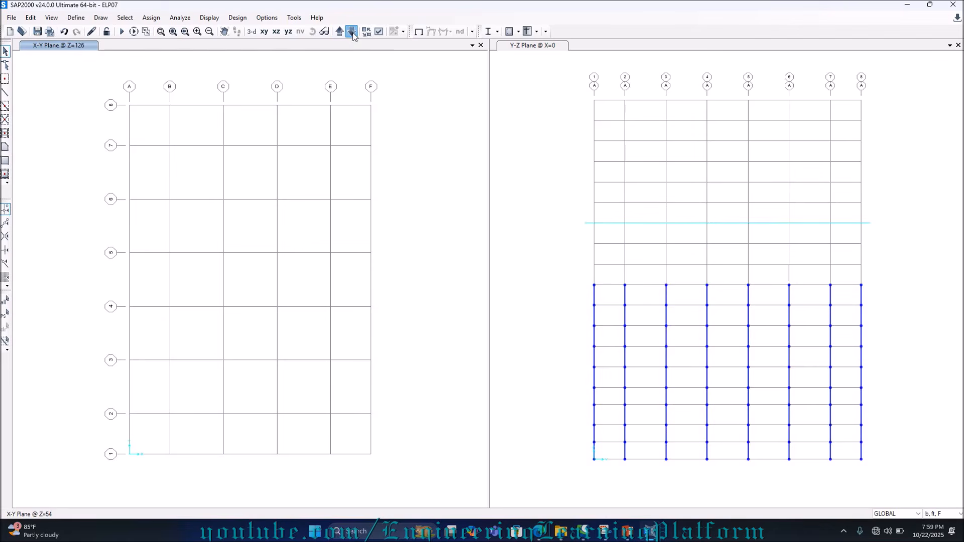
pyautogui.click(352, 32)
pyautogui.click(352, 32)
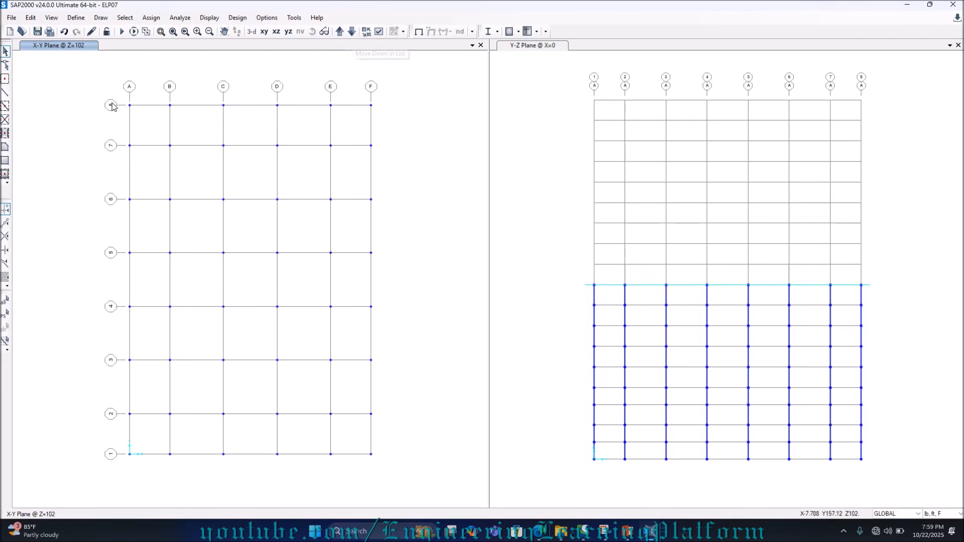
pyautogui.moveTo(119, 95); pyautogui.dragTo(376, 464)
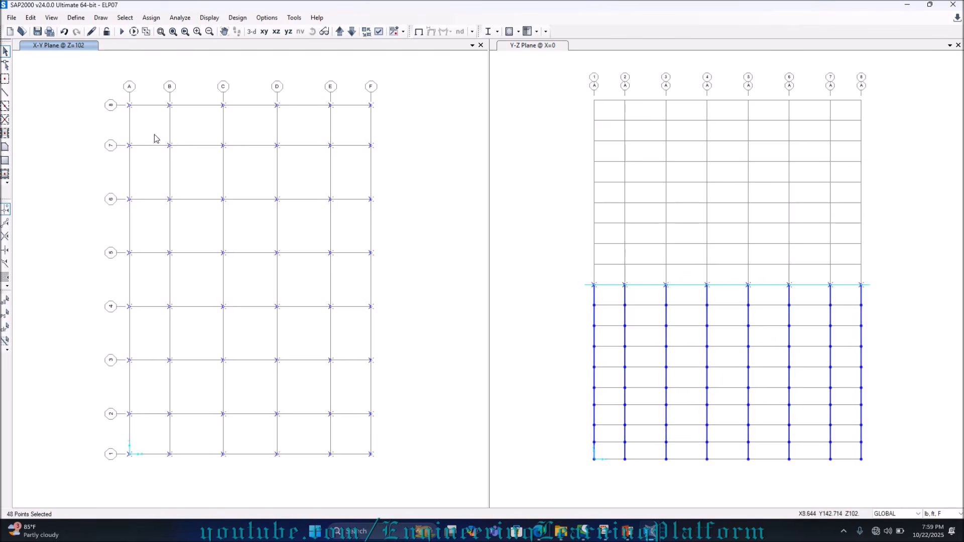
pyautogui.click(31, 18)
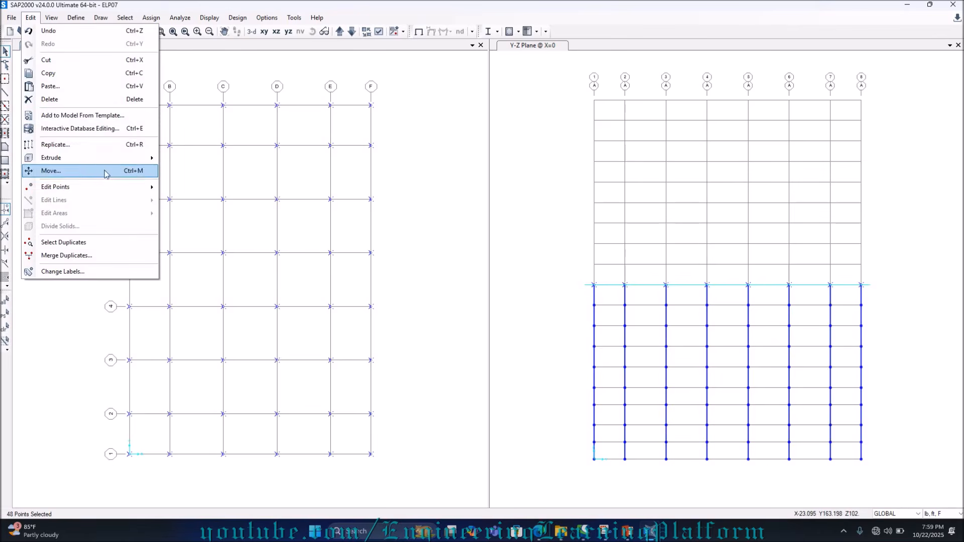
pyautogui.click(102, 144)
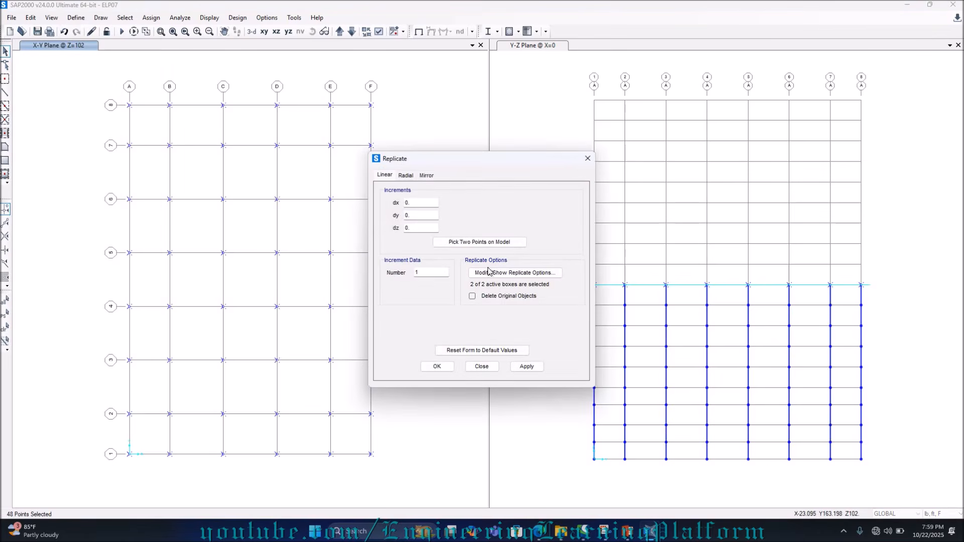
pyautogui.click(584, 155)
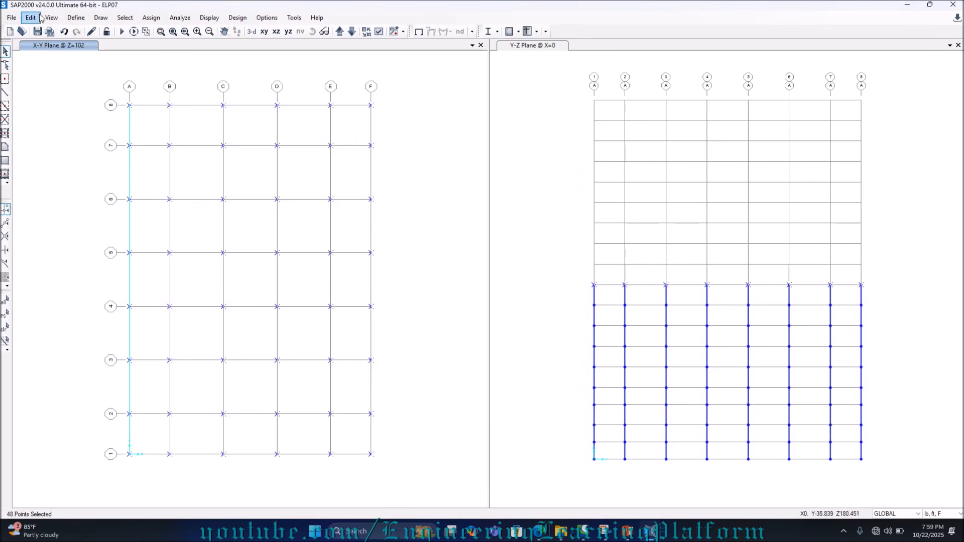
# Step: Extrude the selected joints at Z=102 ft vertically into 36X36 columns with dz 12 ft and number 5
pyautogui.click(31, 18)
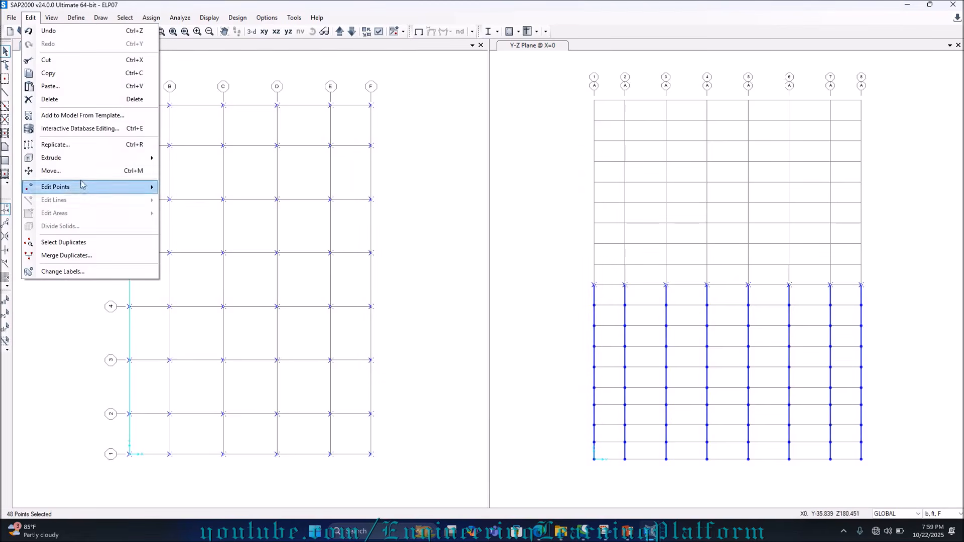
pyautogui.moveTo(86, 157)
pyautogui.click(201, 158)
pyautogui.click(486, 202)
pyautogui.click(521, 202)
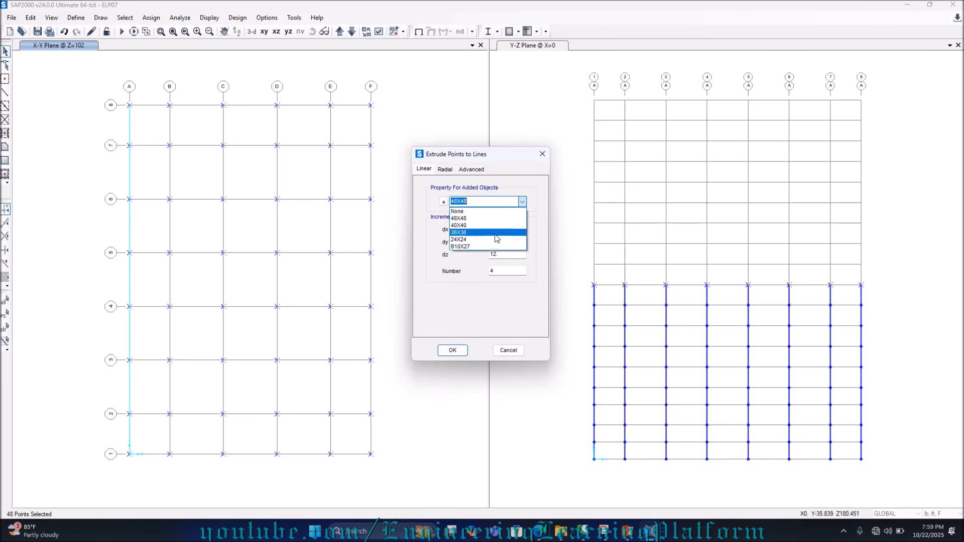
pyautogui.click(496, 238)
pyautogui.click(502, 270)
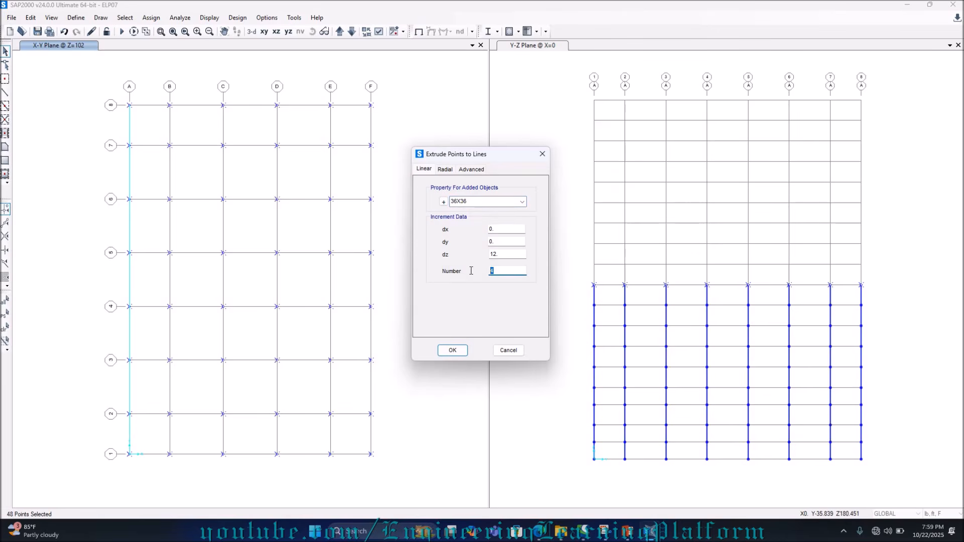
pyautogui.click(452, 350)
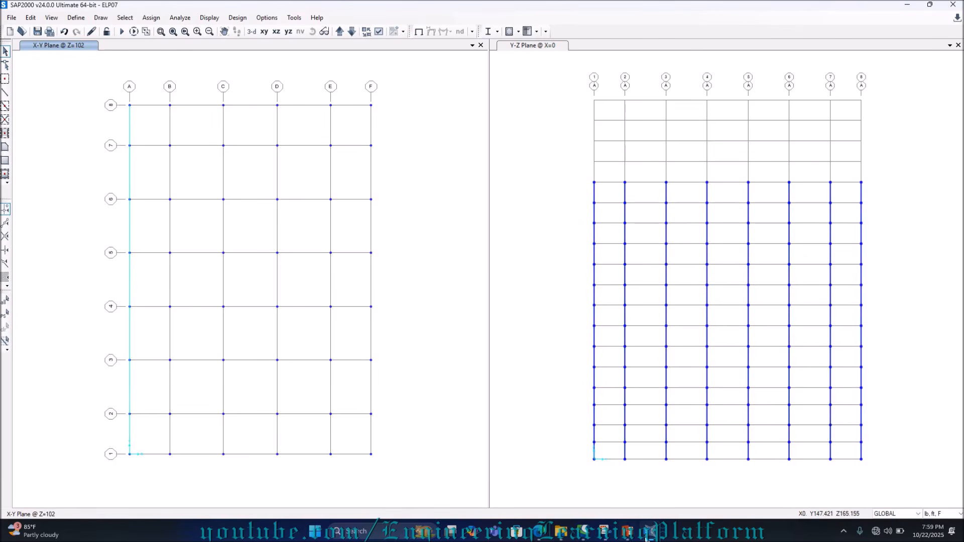
# Step: Check the column section for the stories above 160 ft on the PowerPoint slide
pyautogui.moveTo(647, 534)
pyautogui.click(627, 500)
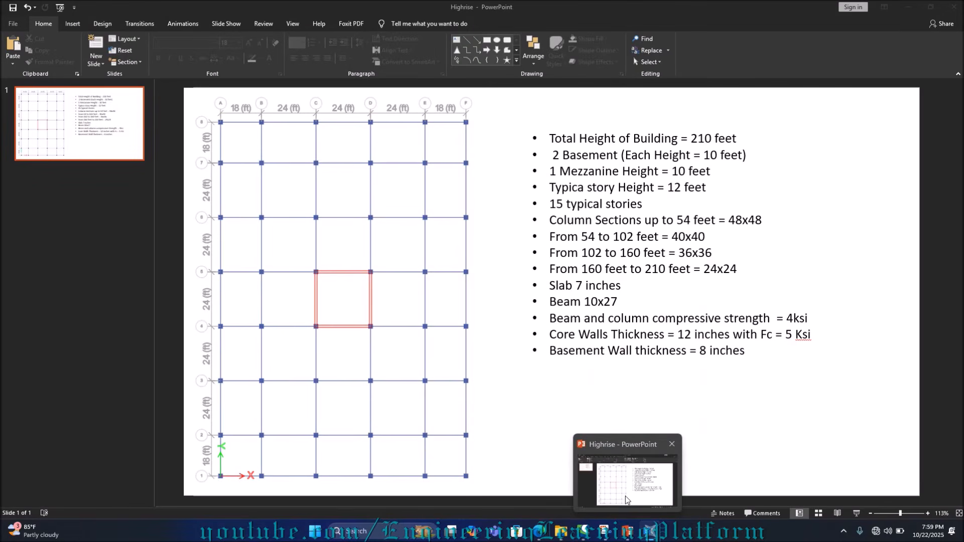
pyautogui.click(625, 501)
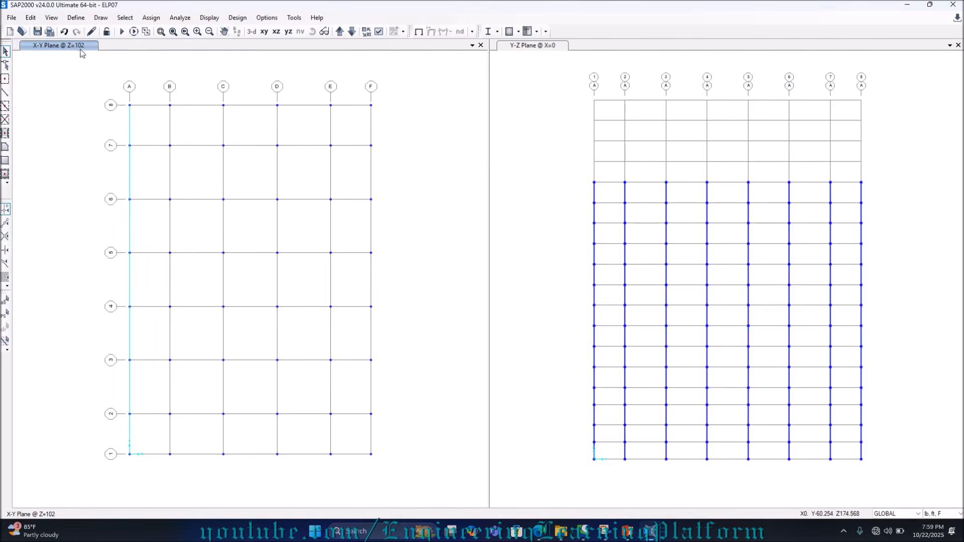
# Step: Bring the plan view up to the Z=162 ft level and select all the joints there
pyautogui.click(264, 33)
pyautogui.click(339, 31)
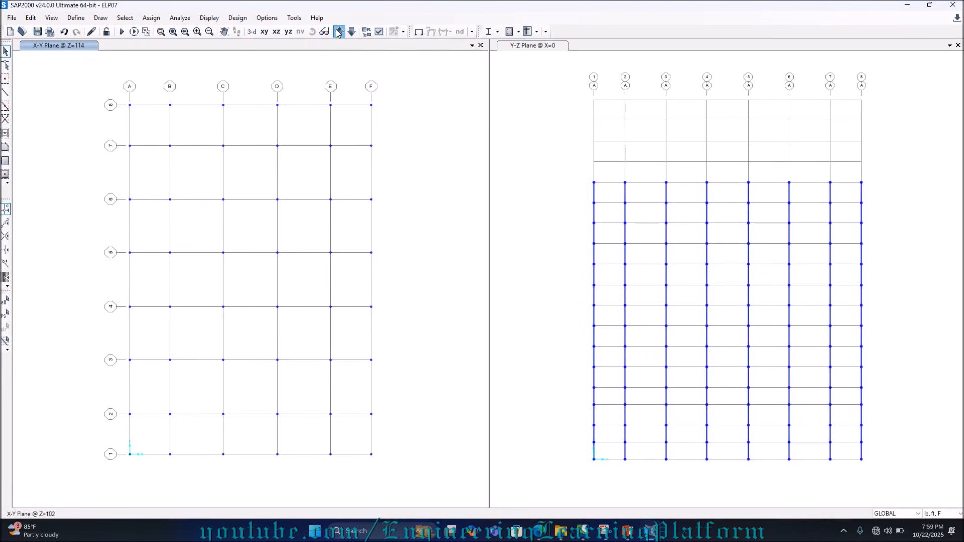
pyautogui.click(338, 31)
pyautogui.click(339, 32)
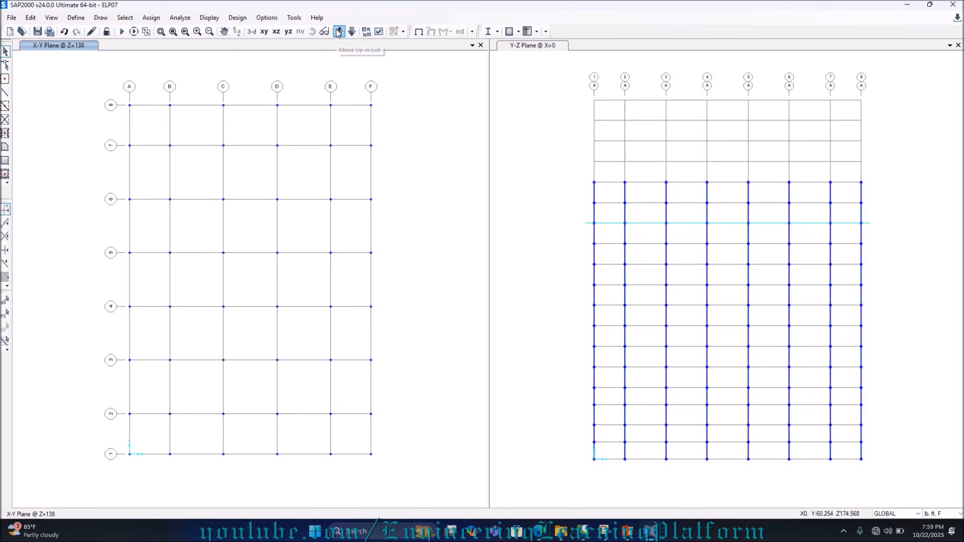
pyautogui.click(339, 32)
pyautogui.click(339, 32)
pyautogui.click(351, 32)
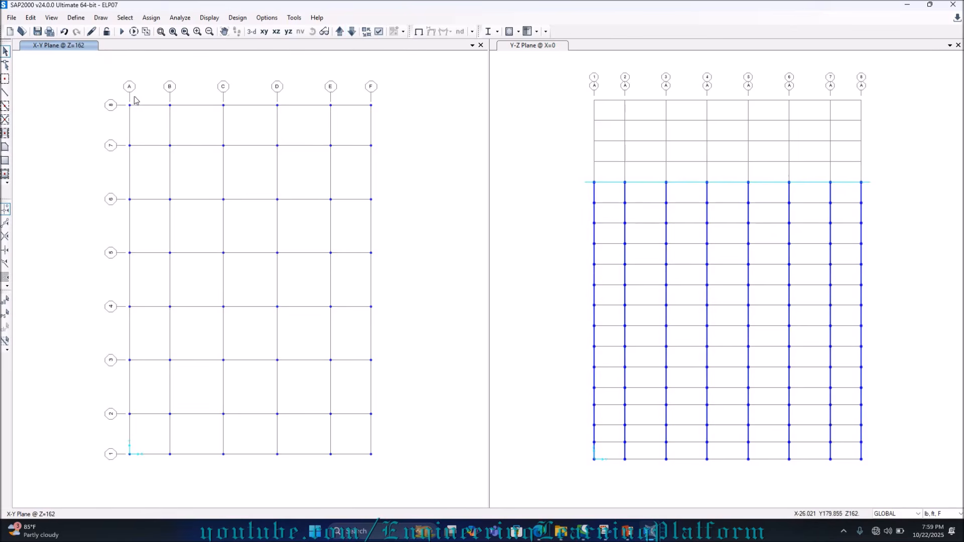
pyautogui.moveTo(120, 98); pyautogui.dragTo(372, 462)
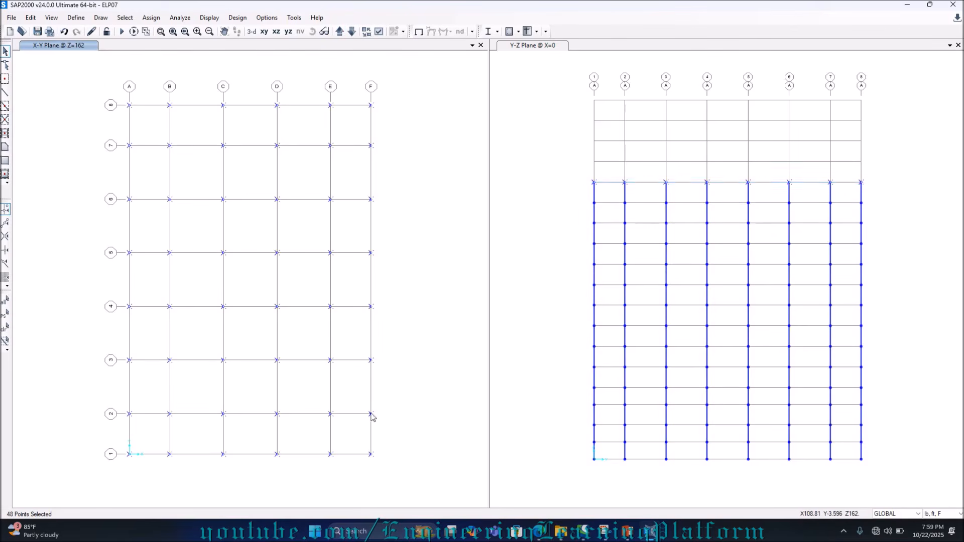
# Step: Extrude the selected joints at Z=162 ft vertically into 24X24 columns with dz 12 ft and number 4
pyautogui.click(31, 18)
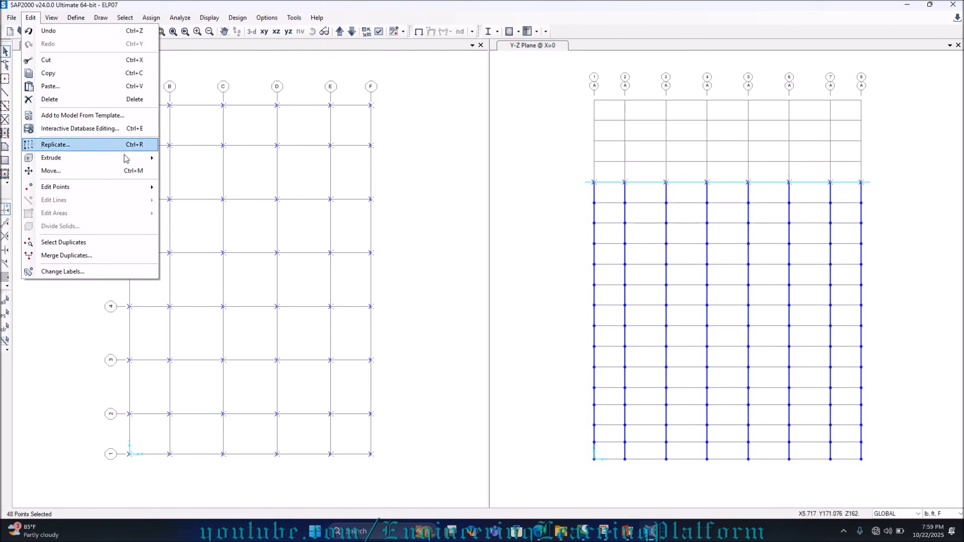
pyautogui.moveTo(125, 159)
pyautogui.click(187, 158)
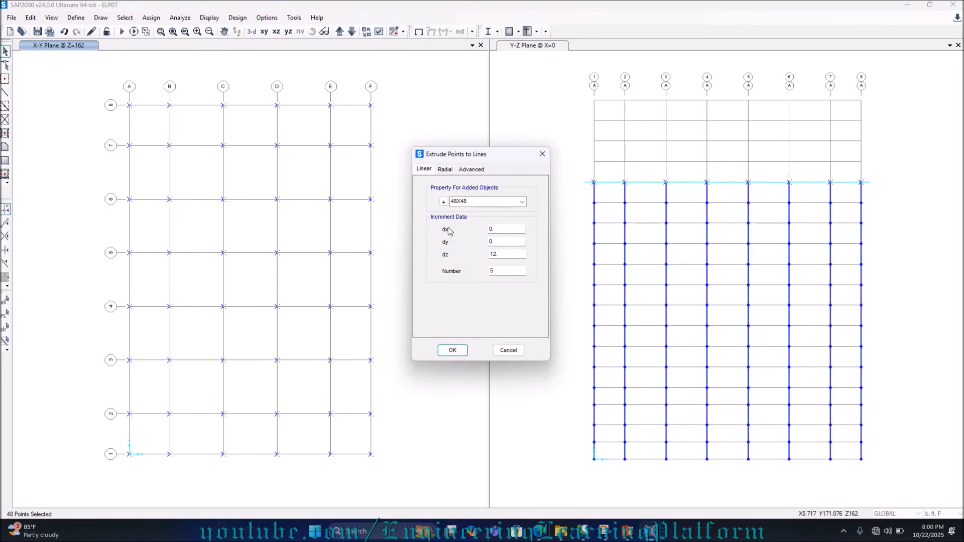
pyautogui.doubleClick(501, 272)
pyautogui.write('4')
pyautogui.click(522, 202)
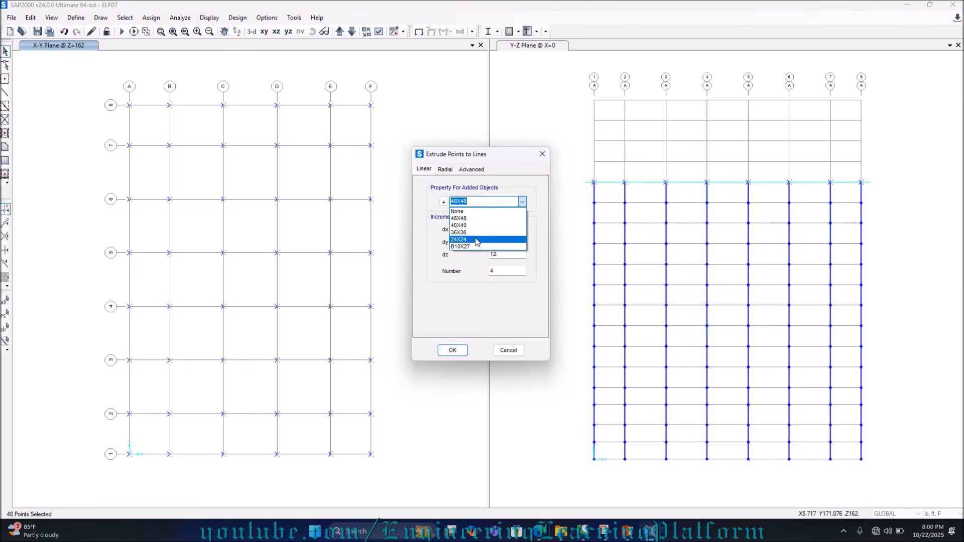
pyautogui.click(476, 239)
pyautogui.click(452, 350)
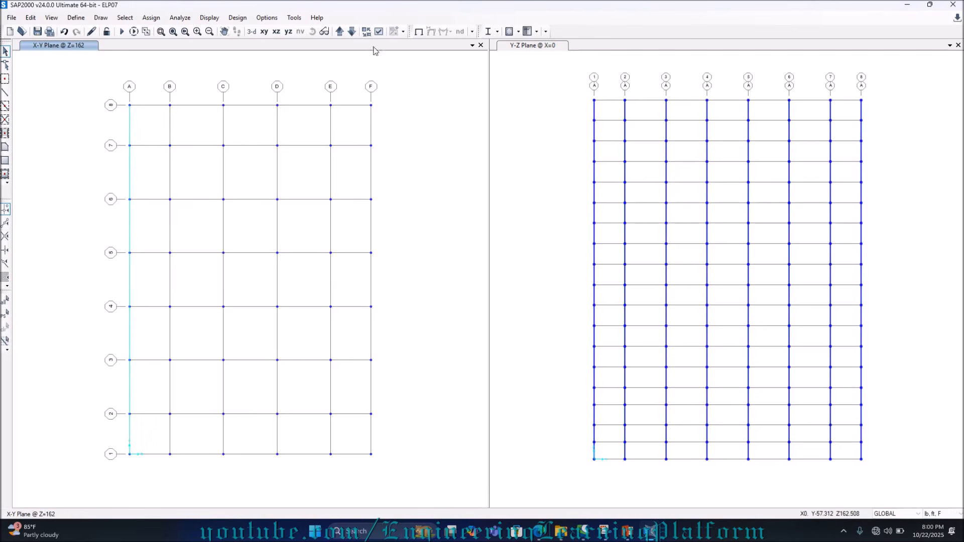
# Step: Set the plan window to view by colors of sections and switch it to the default 3-D view
pyautogui.click(378, 31)
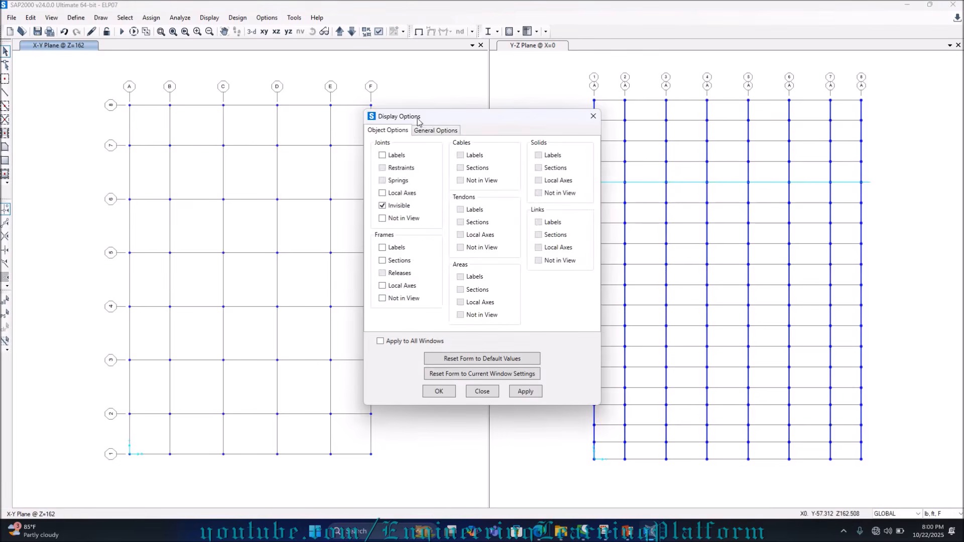
pyautogui.click(429, 134)
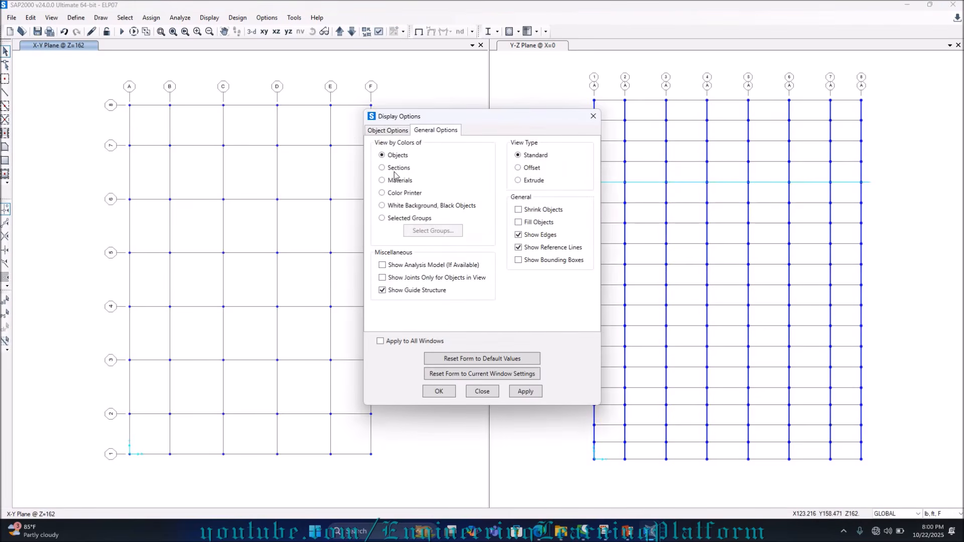
pyautogui.click(524, 394)
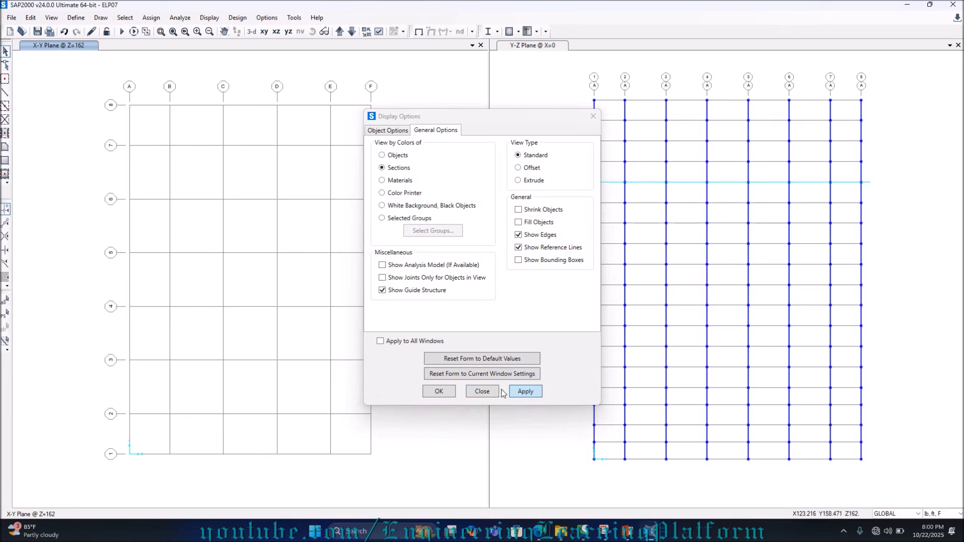
pyautogui.click(436, 393)
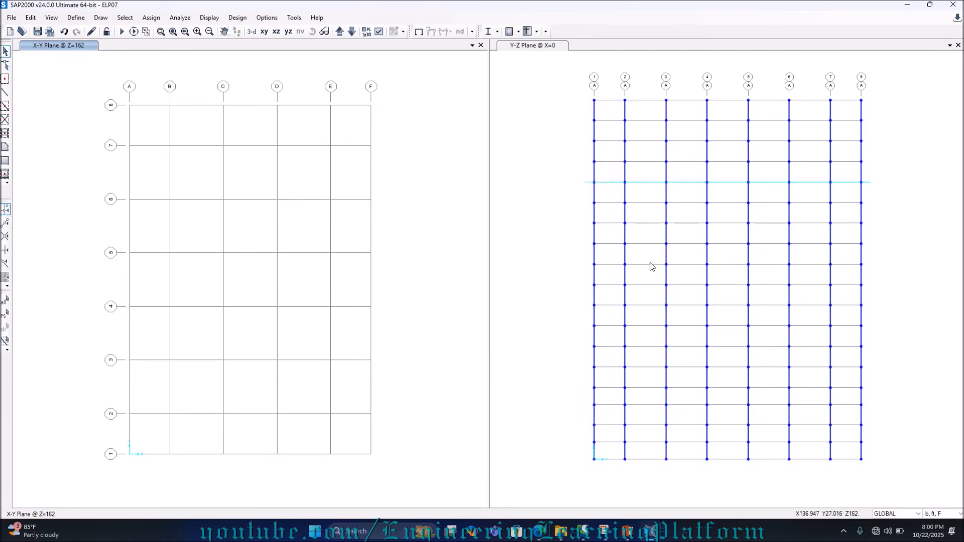
pyautogui.click(252, 32)
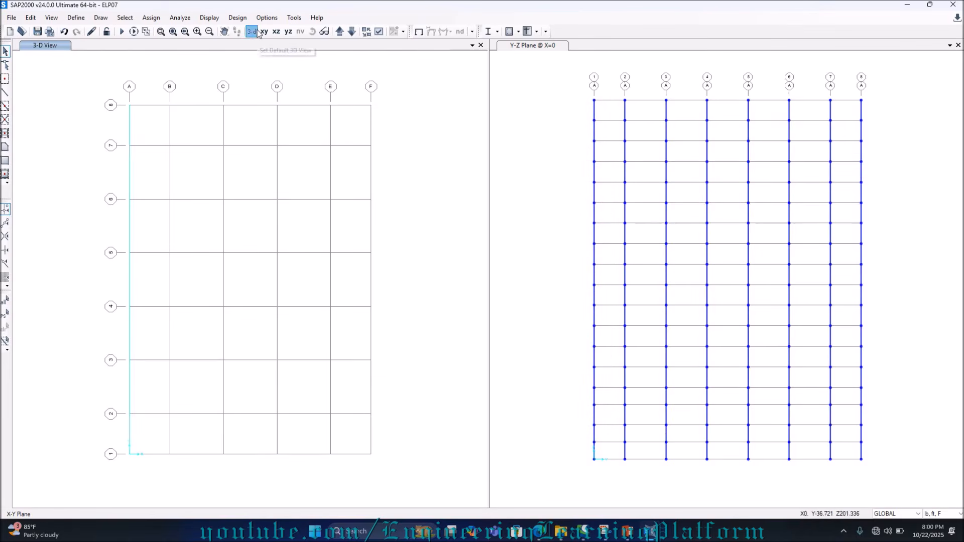
# Step: Set the Y-Z elevation at X=0 to view by colors of sections
pyautogui.click(532, 45)
pyautogui.click(377, 32)
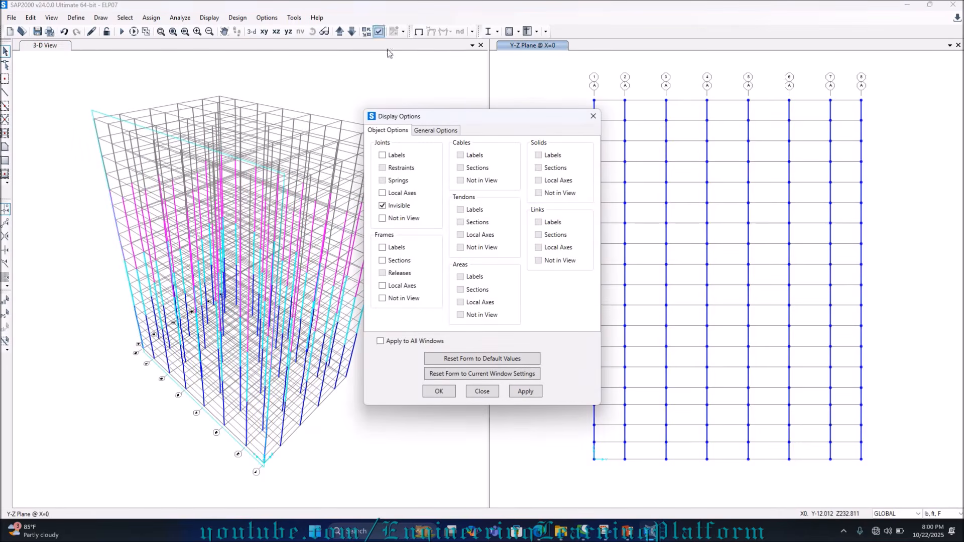
pyautogui.click(435, 130)
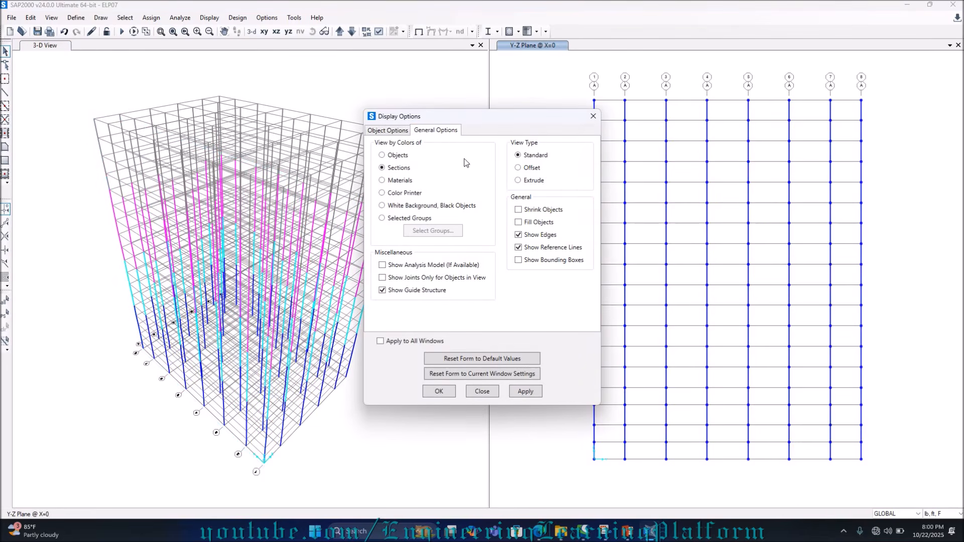
pyautogui.click(527, 394)
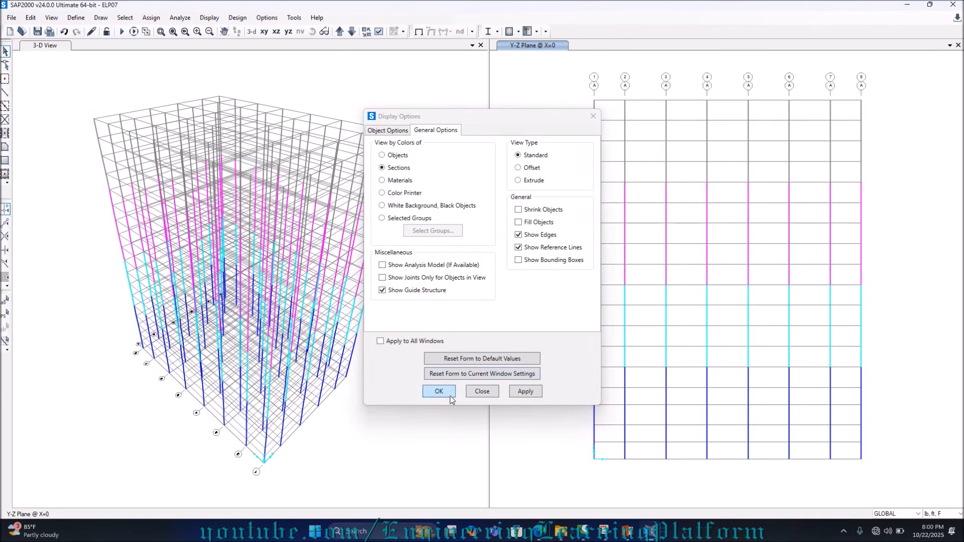
pyautogui.click(481, 390)
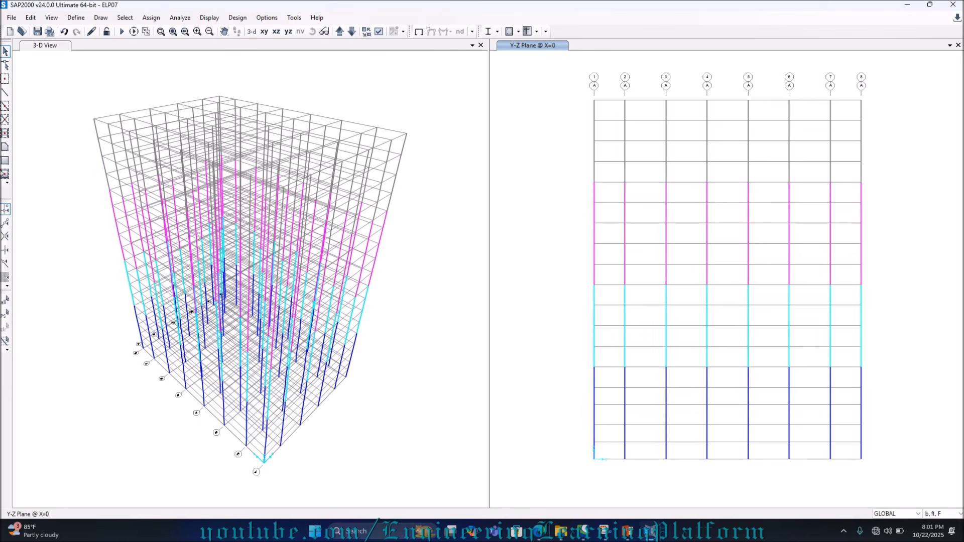
# Step: Quick-draw WALL 8 areas in every bay between grids 1 and 8 of the two basement stories in the X=0 elevation
pyautogui.click(5, 175)
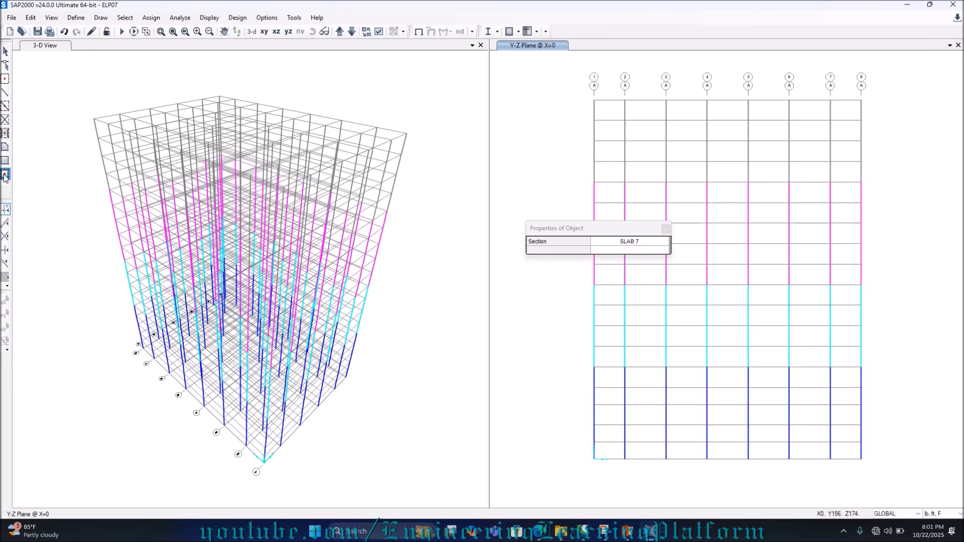
pyautogui.click(664, 241)
pyautogui.click(664, 242)
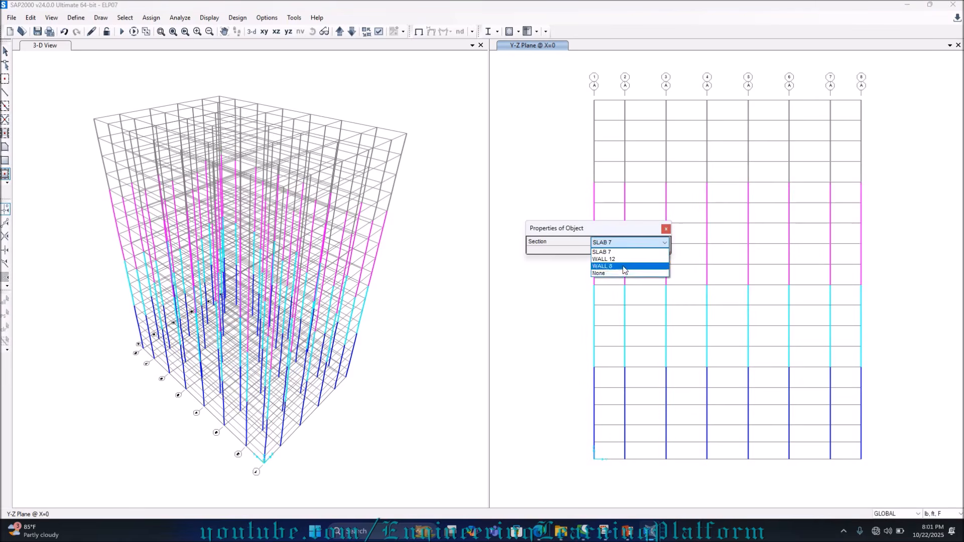
pyautogui.click(621, 266)
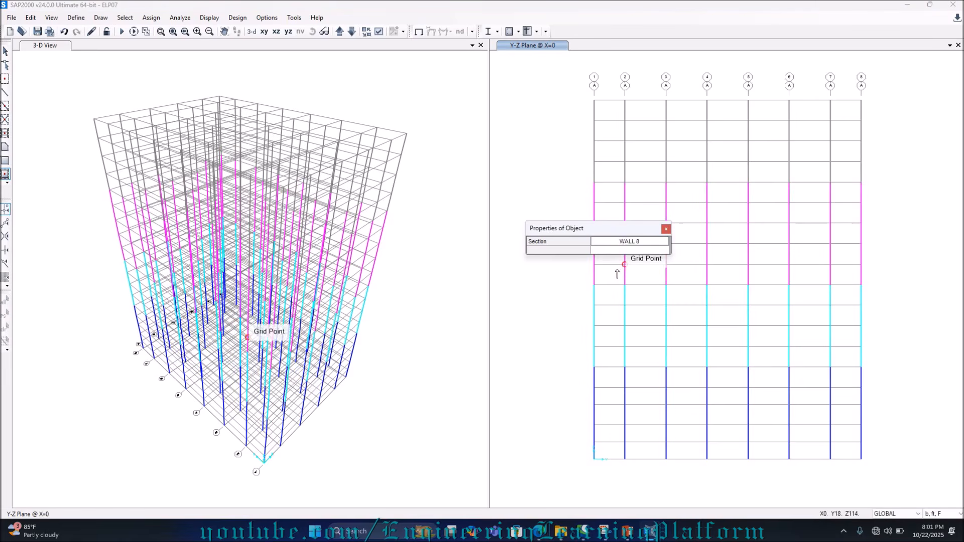
pyautogui.click(604, 436)
pyautogui.click(613, 452)
pyautogui.click(650, 439)
pyautogui.click(652, 451)
pyautogui.click(692, 438)
pyautogui.click(699, 453)
pyautogui.click(727, 434)
pyautogui.click(729, 454)
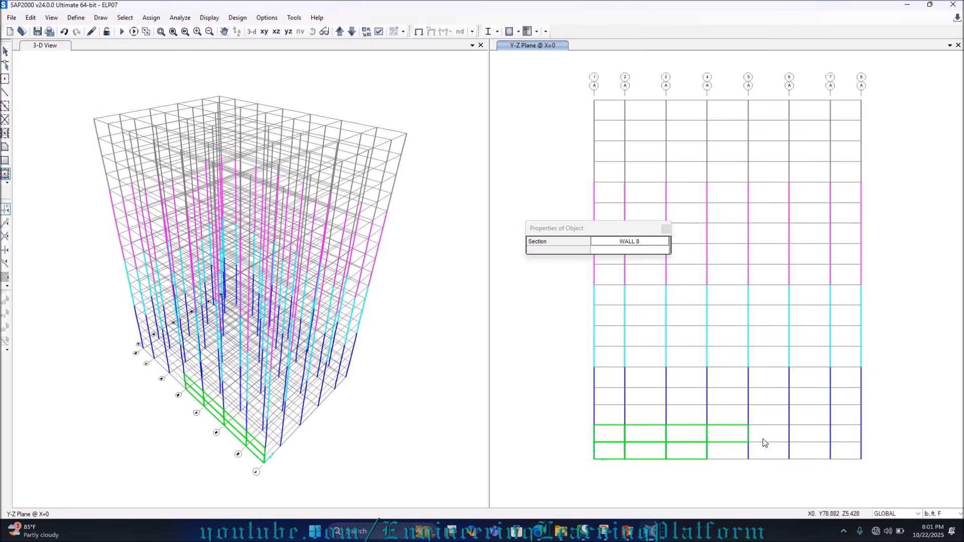
pyautogui.click(771, 439)
pyautogui.click(768, 451)
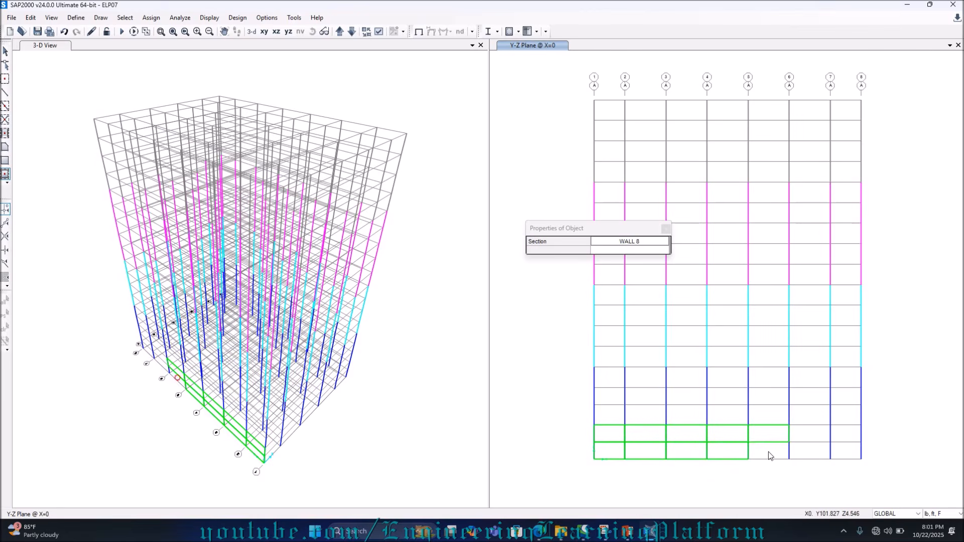
pyautogui.click(816, 437)
pyautogui.click(817, 454)
pyautogui.click(841, 439)
pyautogui.click(846, 452)
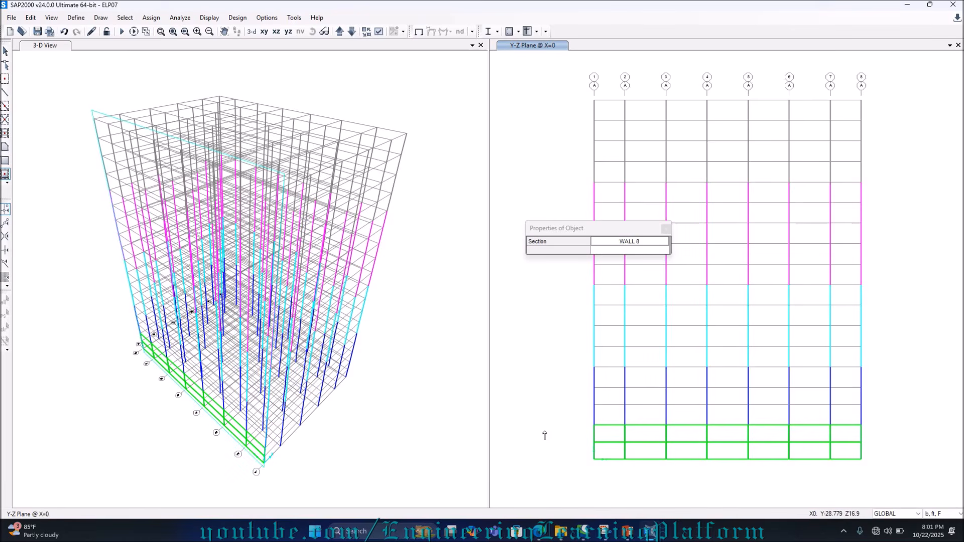
pyautogui.click(842, 537)
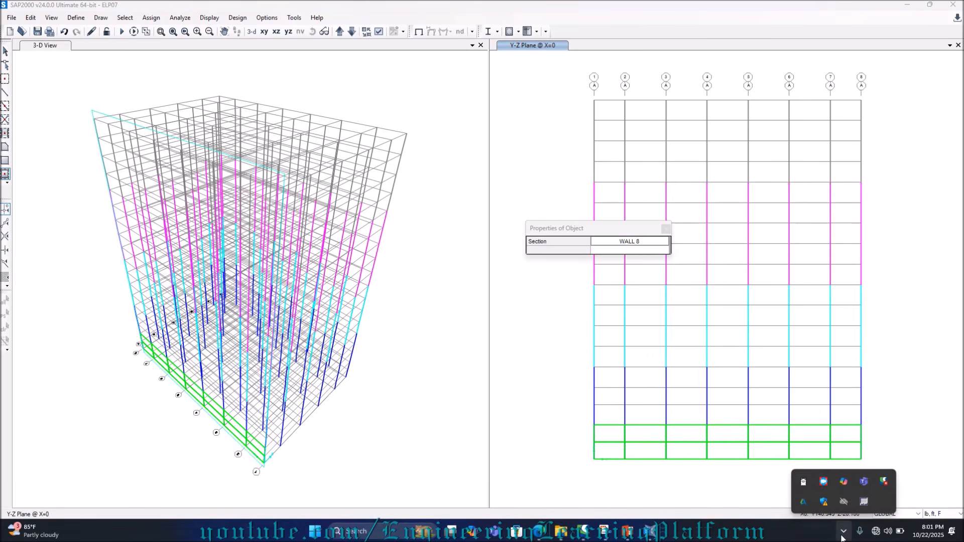
pyautogui.click(840, 537)
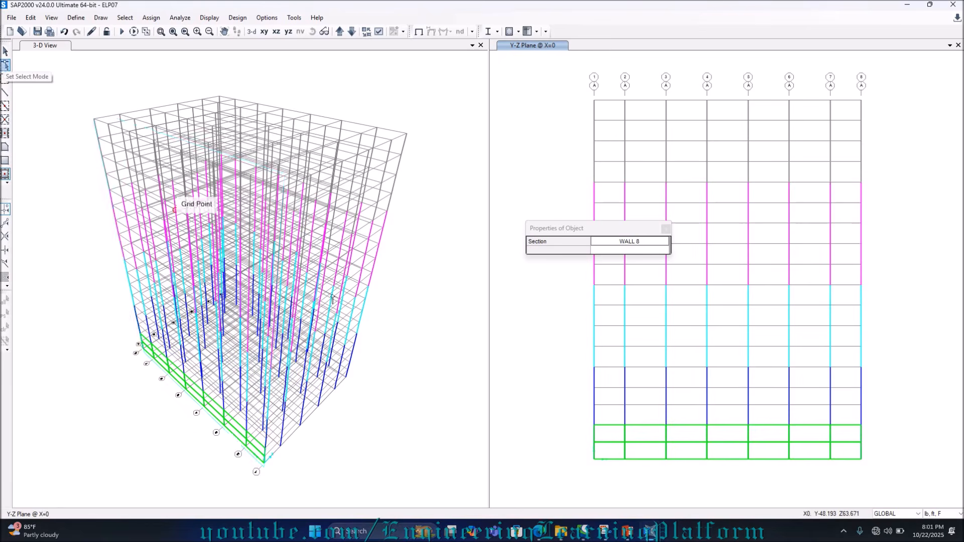
# Step: Select the three upper-basement wall panels between grids 1 and 4 in the X=0 elevation
pyautogui.click(5, 50)
pyautogui.click(618, 439)
pyautogui.click(640, 434)
pyautogui.click(686, 437)
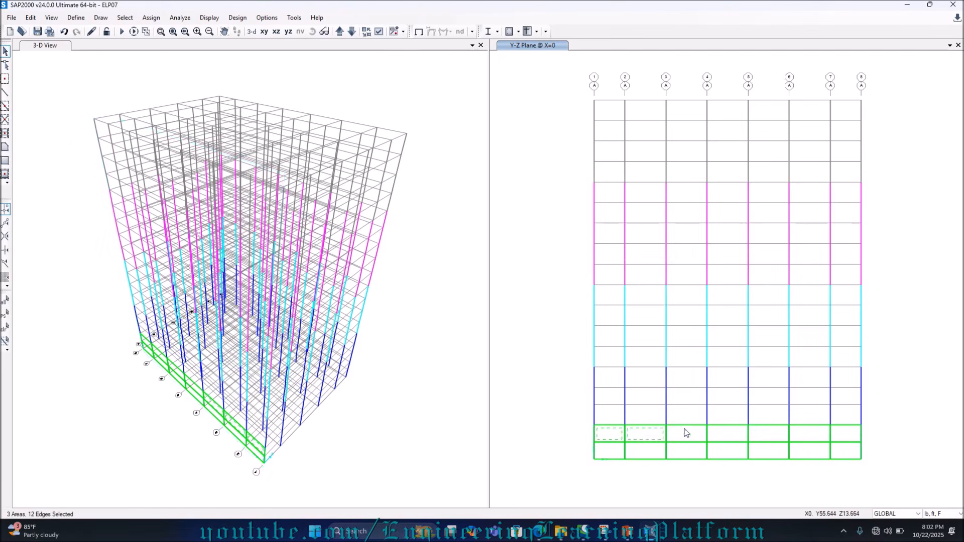
# Step: Turn on Fill Objects in the display options of the X=0 elevation
pyautogui.click(379, 31)
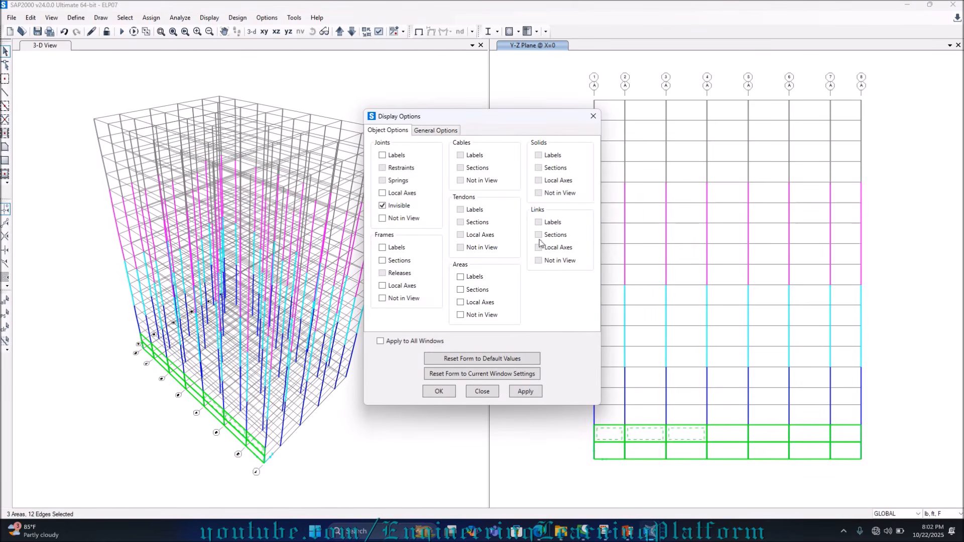
pyautogui.click(436, 130)
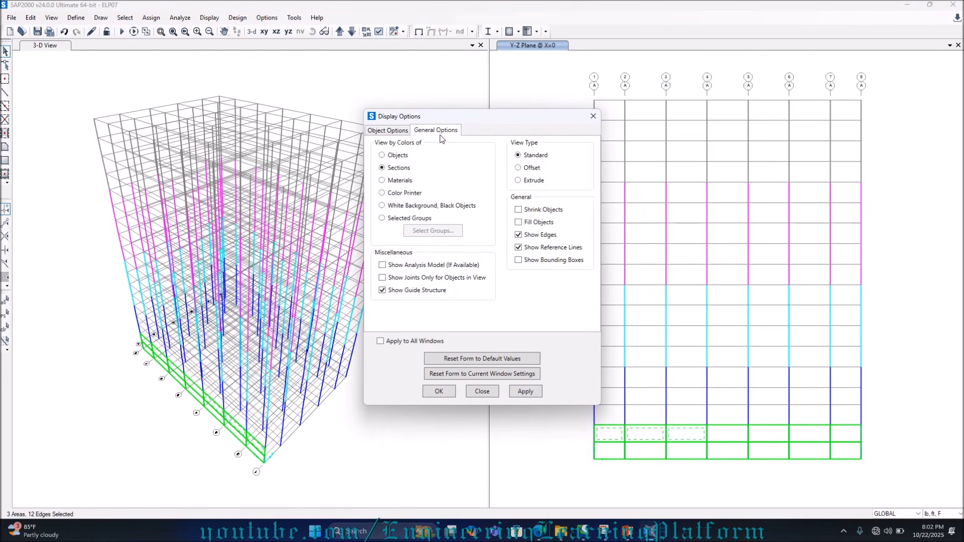
pyautogui.click(406, 133)
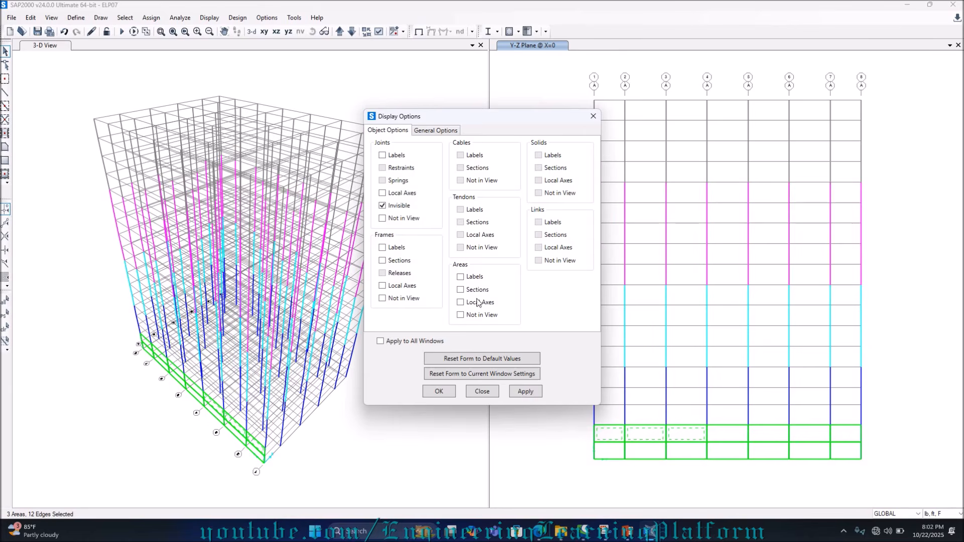
pyautogui.click(429, 131)
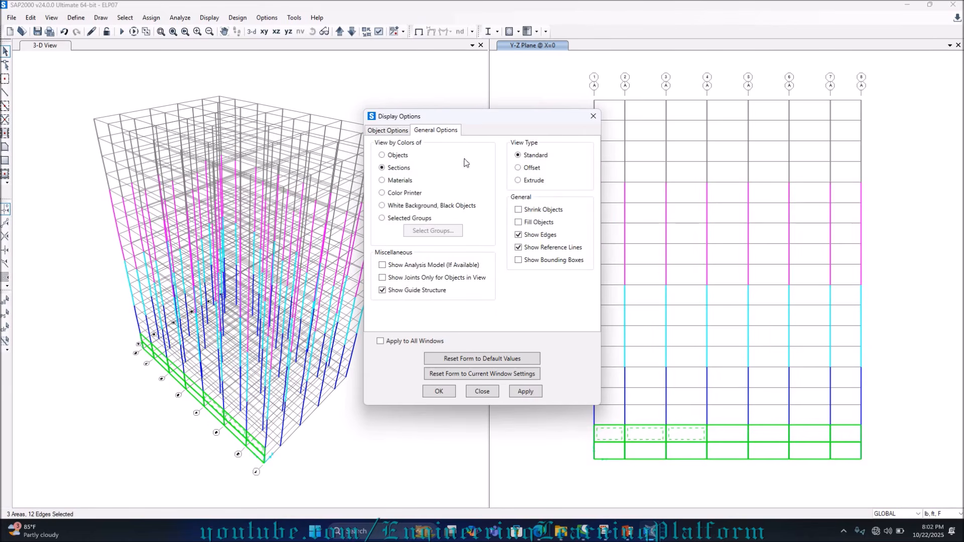
pyautogui.click(525, 392)
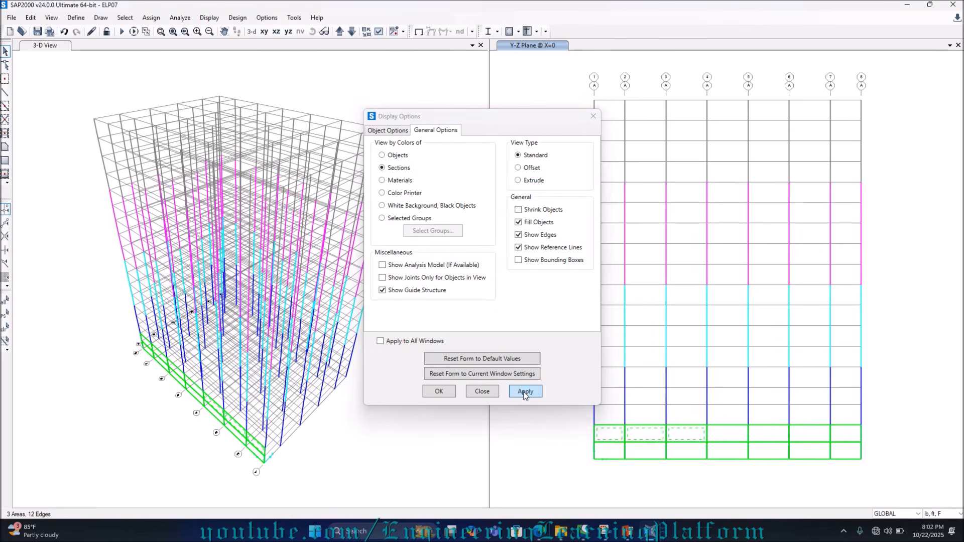
pyautogui.click(593, 116)
# Step: Add the remaining eleven basement wall panels in both stories of the X=0 elevation to the selection
pyautogui.click(726, 433)
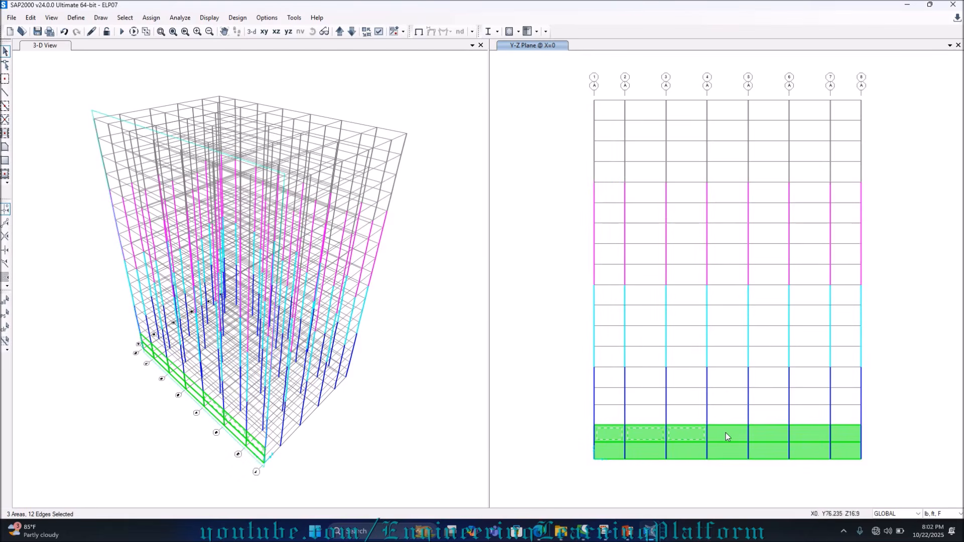
pyautogui.click(805, 432)
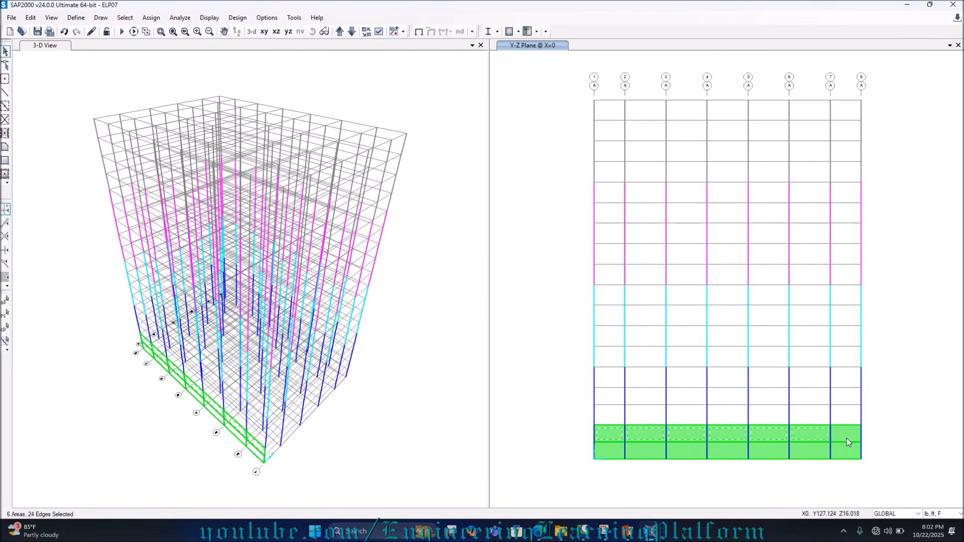
pyautogui.click(848, 433)
pyautogui.click(818, 451)
pyautogui.click(778, 452)
pyautogui.click(730, 454)
pyautogui.click(695, 454)
pyautogui.click(650, 452)
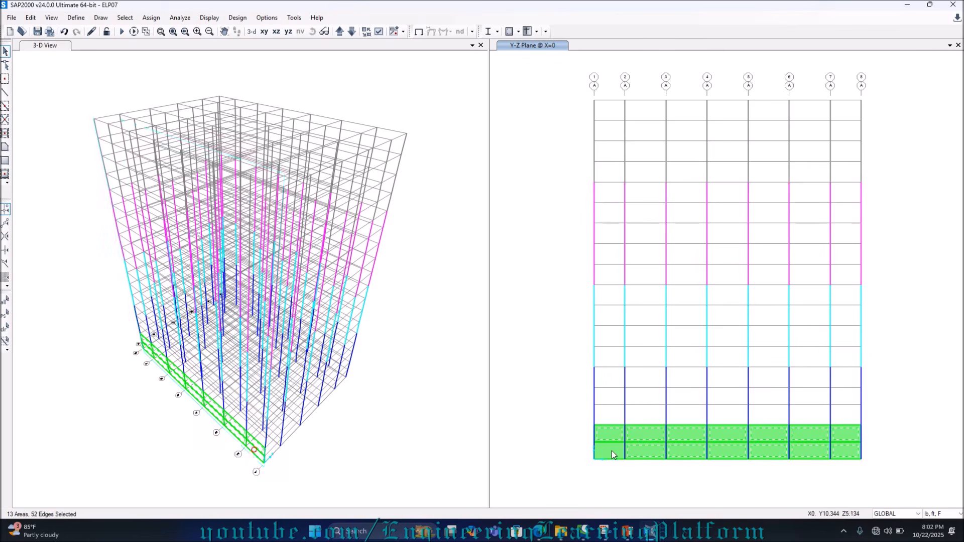
pyautogui.click(612, 451)
pyautogui.scroll(3, 269, 466)
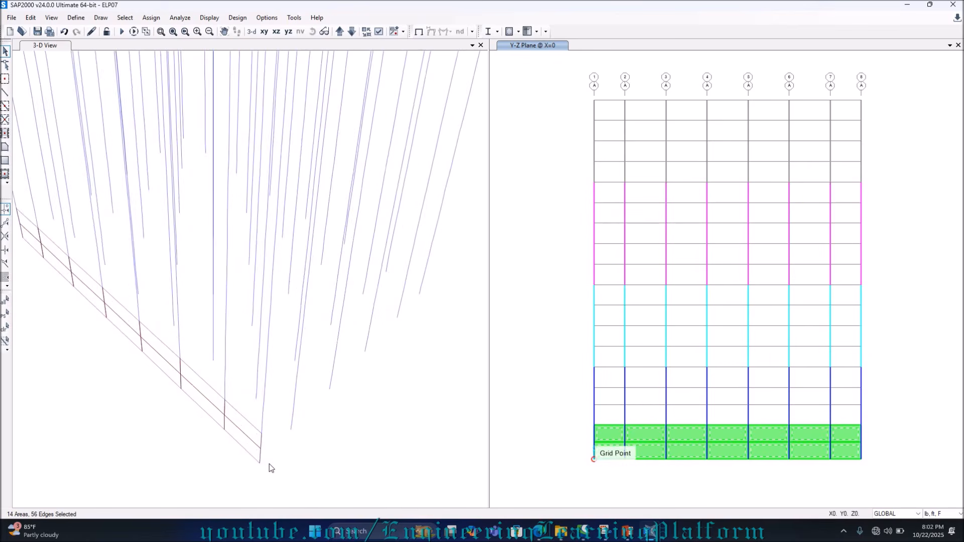
pyautogui.scroll(-3, 269, 464)
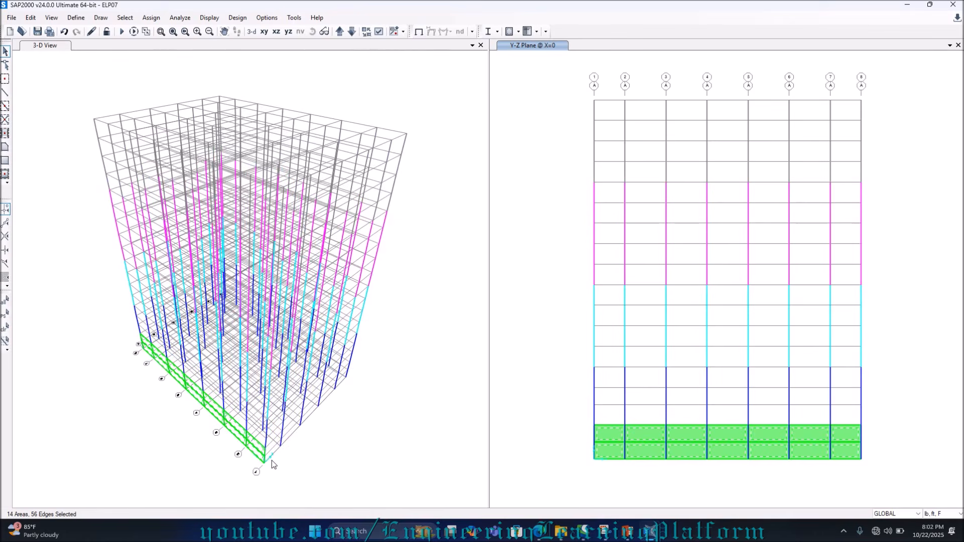
pyautogui.scroll(4, 271, 460)
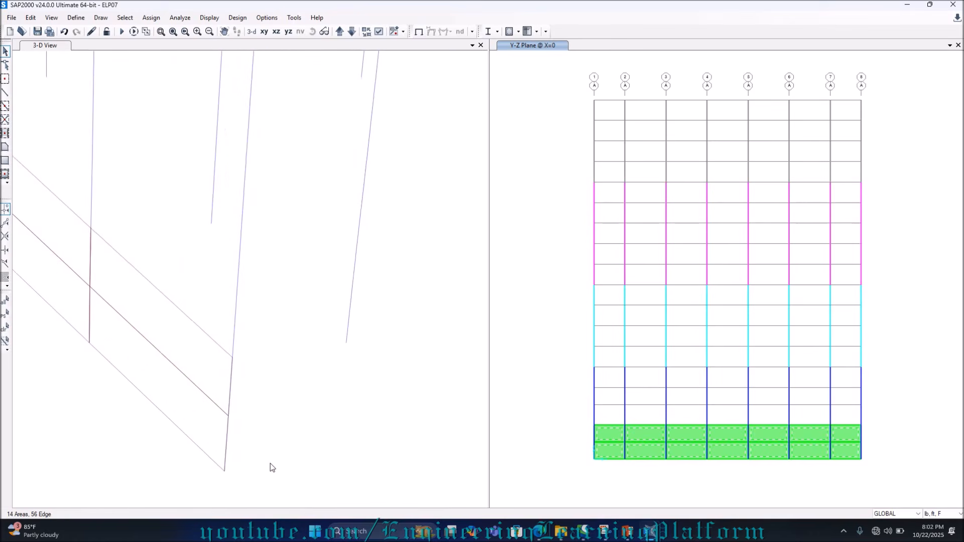
pyautogui.scroll(-4, 269, 462)
pyautogui.scroll(4, 269, 462)
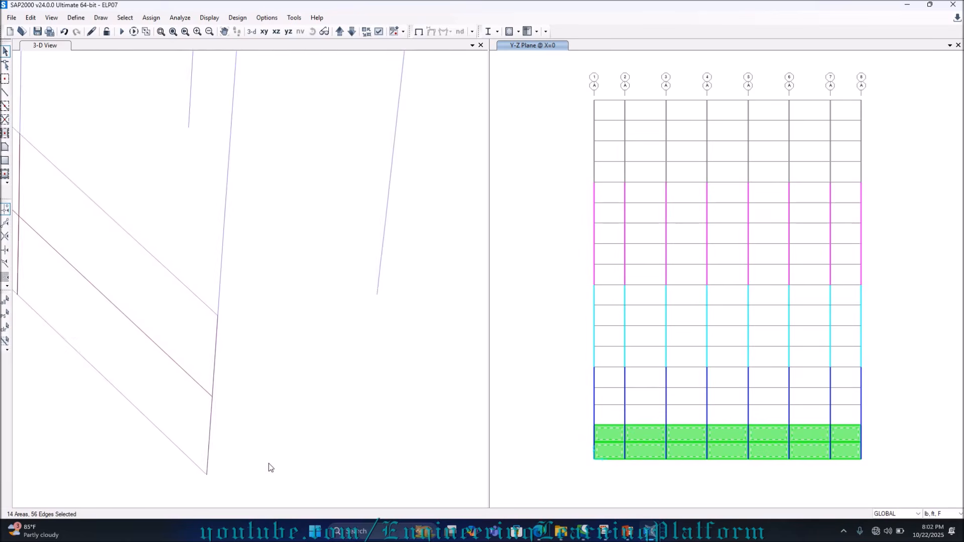
pyautogui.scroll(-4, 269, 463)
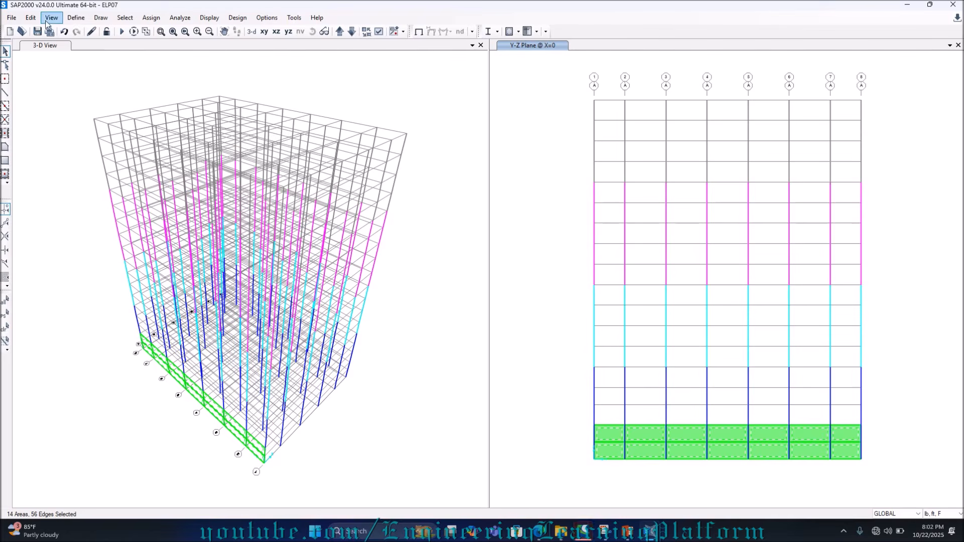
# Step: Replicate the selected basement wall panels linearly once with dx = 108 ft
pyautogui.click(31, 18)
pyautogui.click(80, 147)
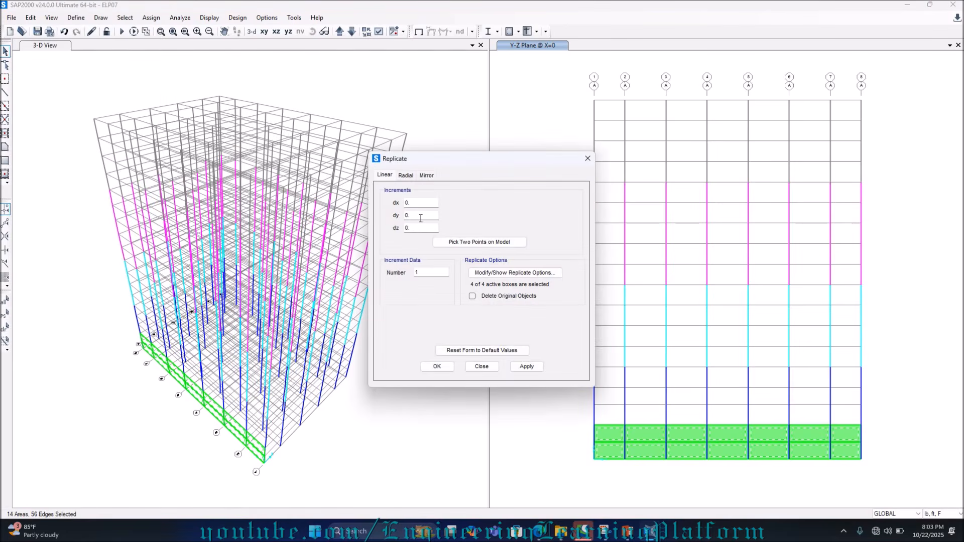
pyautogui.moveTo(417, 206); pyautogui.dragTo(371, 201)
pyautogui.write('108')
pyautogui.click(526, 366)
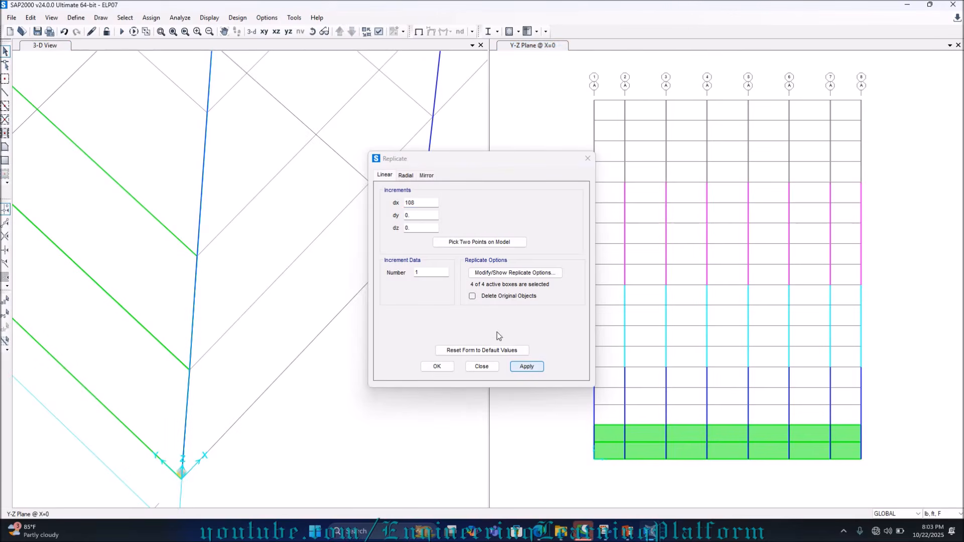
pyautogui.scroll(-5, 312, 392)
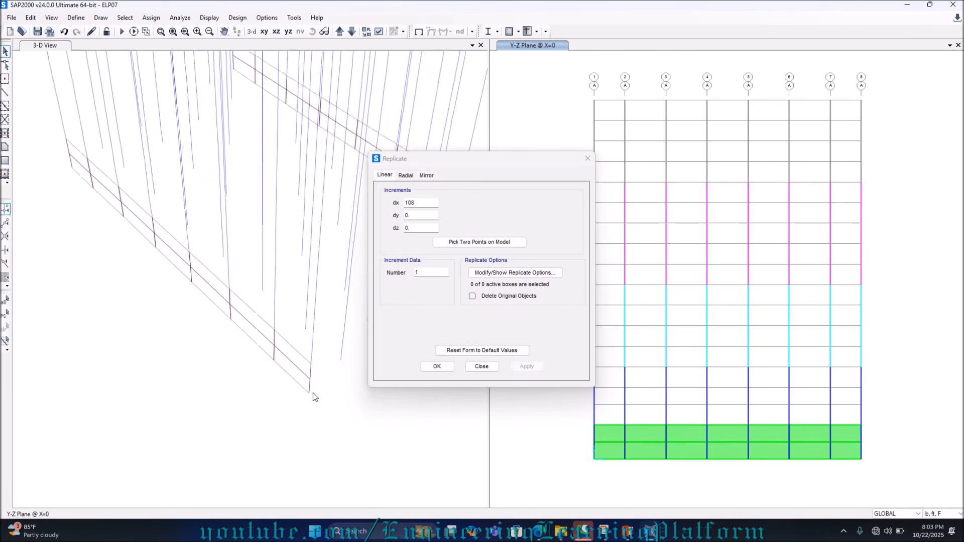
pyautogui.scroll(-2, 312, 392)
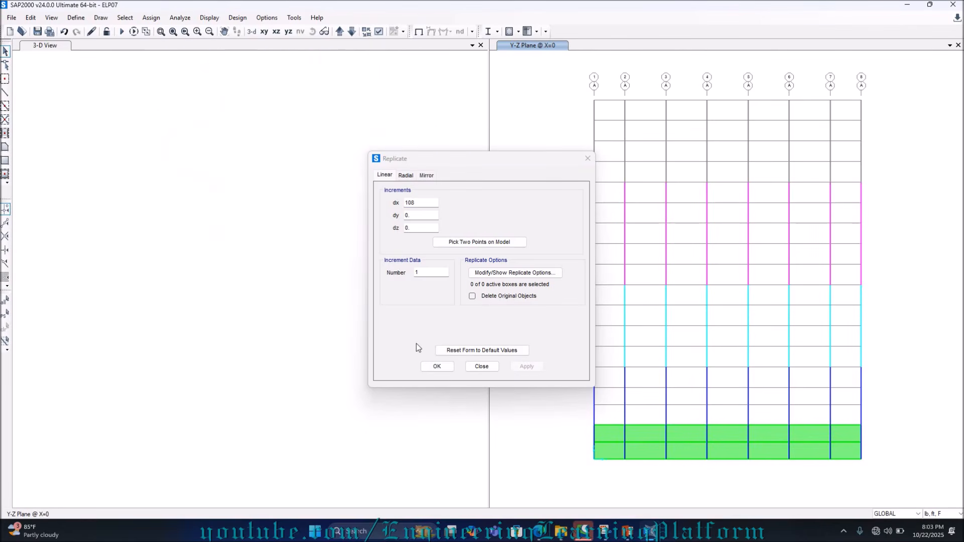
pyautogui.click(440, 368)
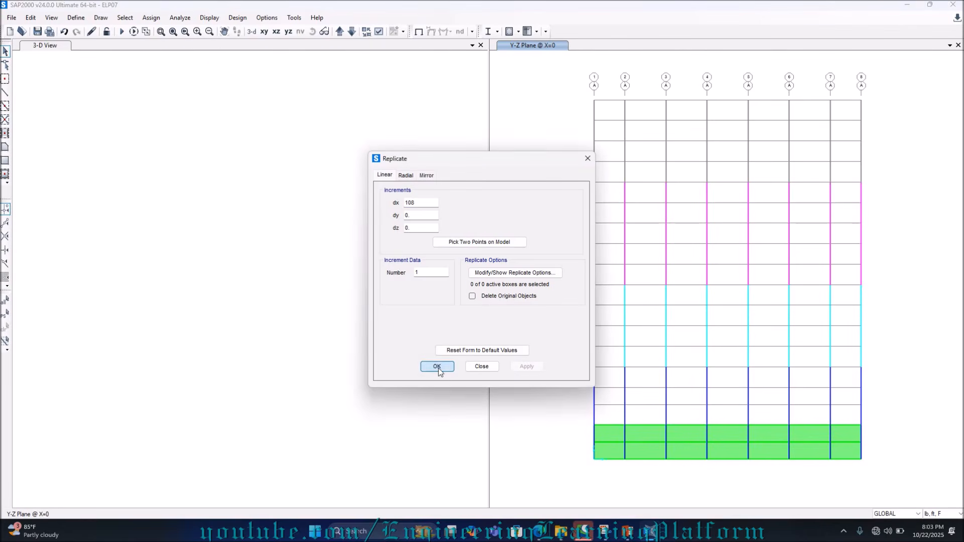
# Step: Close the blank 3-D window and set the remaining elevation window to the default 3-D view to check the basement walls
pyautogui.click(481, 45)
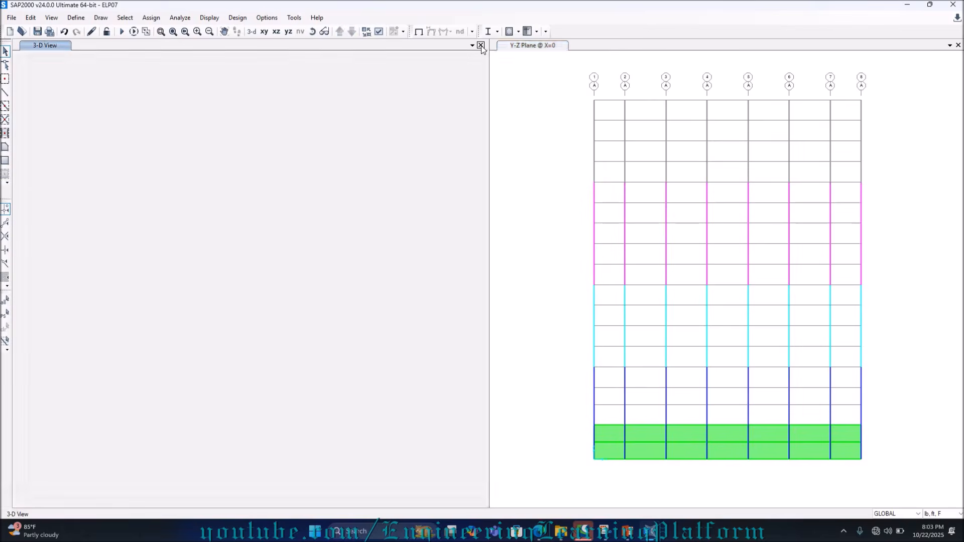
pyautogui.click(252, 31)
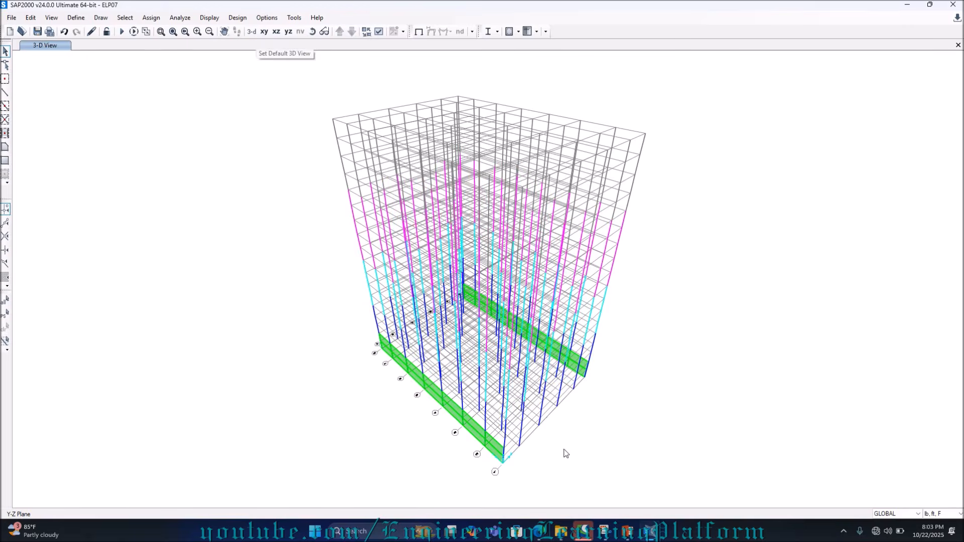
pyautogui.scroll(3, 560, 446)
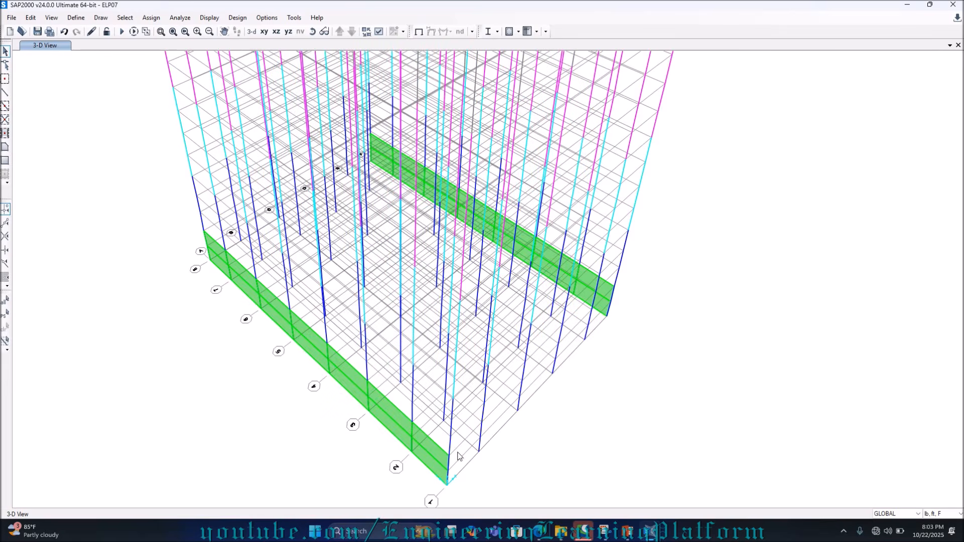
# Step: Draw a developed elevation along grid 1 from A to F in the Z=0 plan and add it as named display NDSP1
pyautogui.click(262, 32)
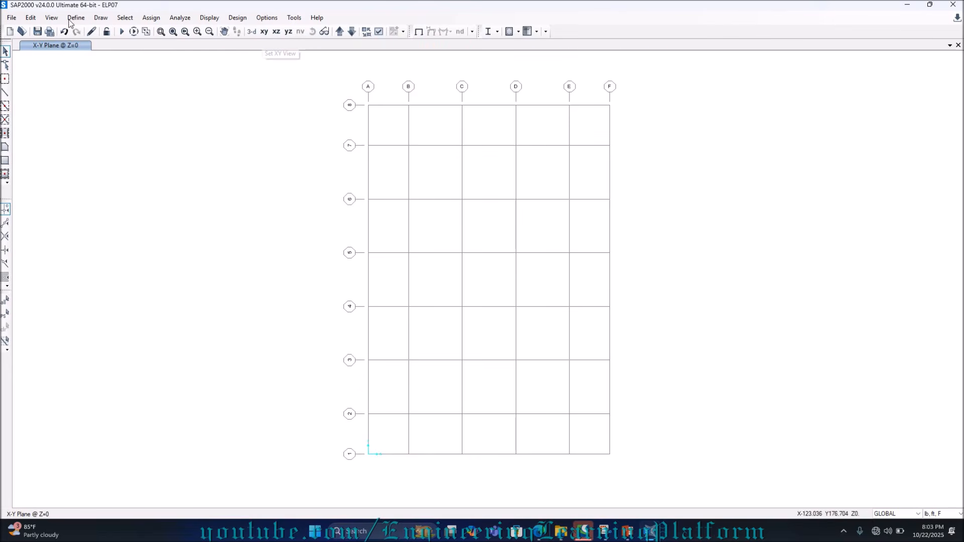
pyautogui.click(101, 18)
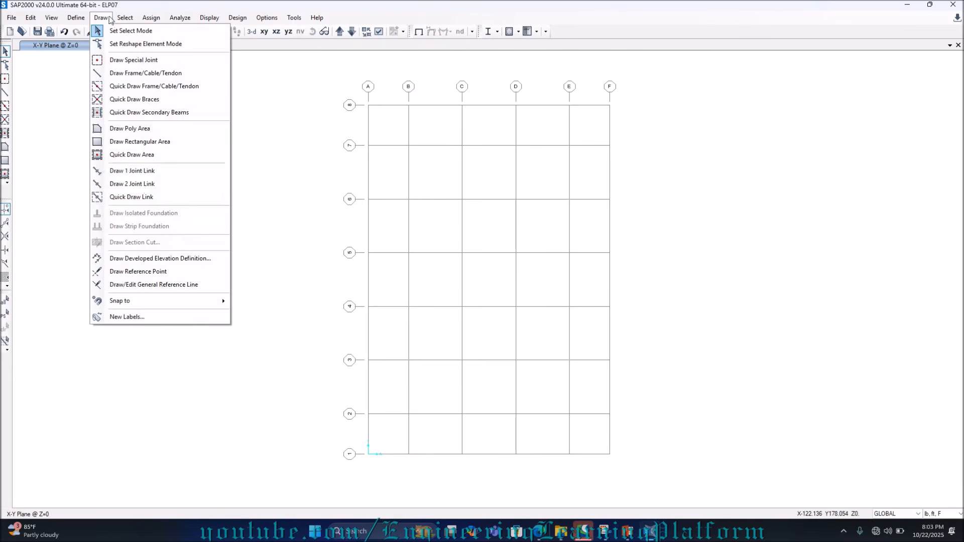
pyautogui.click(148, 259)
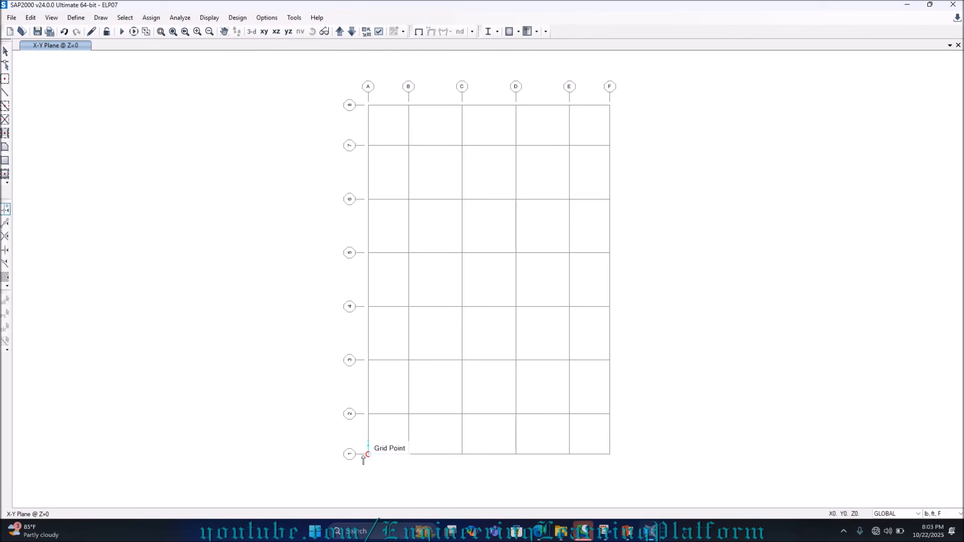
pyautogui.click(368, 455)
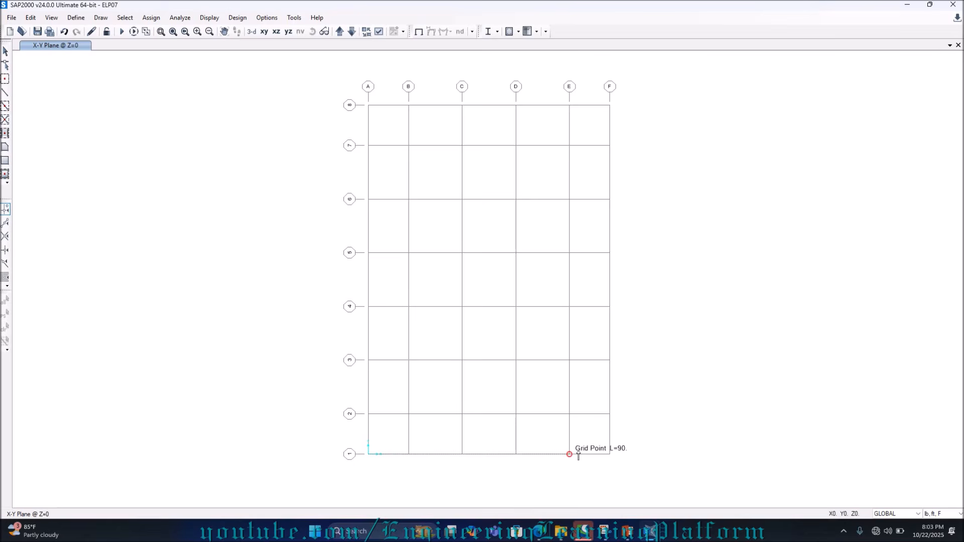
pyautogui.click(610, 454)
pyautogui.press('Escape')
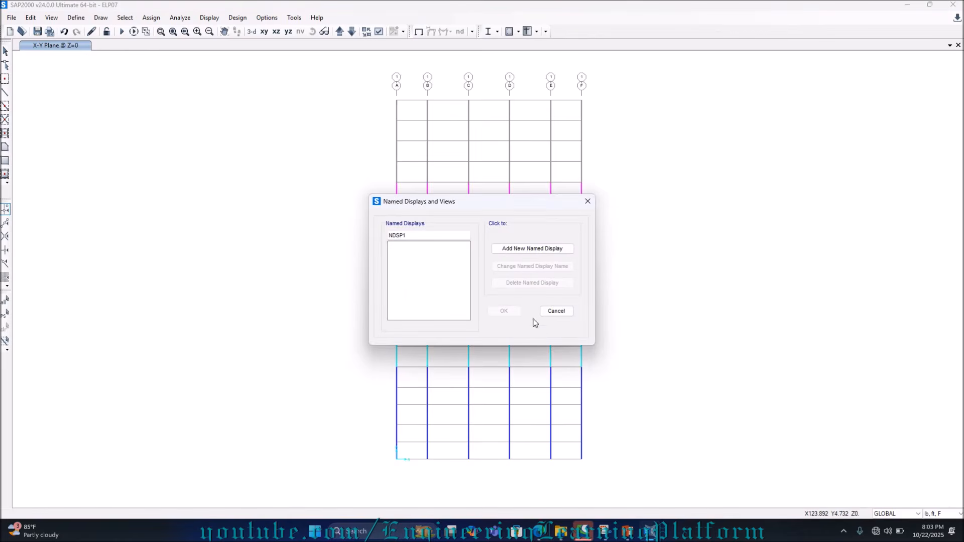
pyautogui.click(528, 250)
pyautogui.click(505, 311)
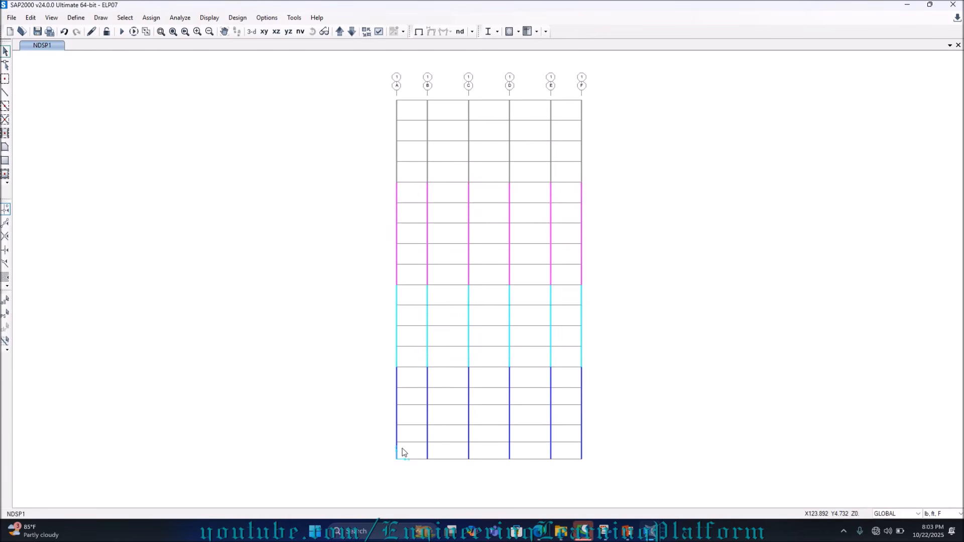
# Step: Quick-draw WALL 8 areas in every bay between grids A and F of the two basement stories in the grid 1 elevation
pyautogui.click(6, 173)
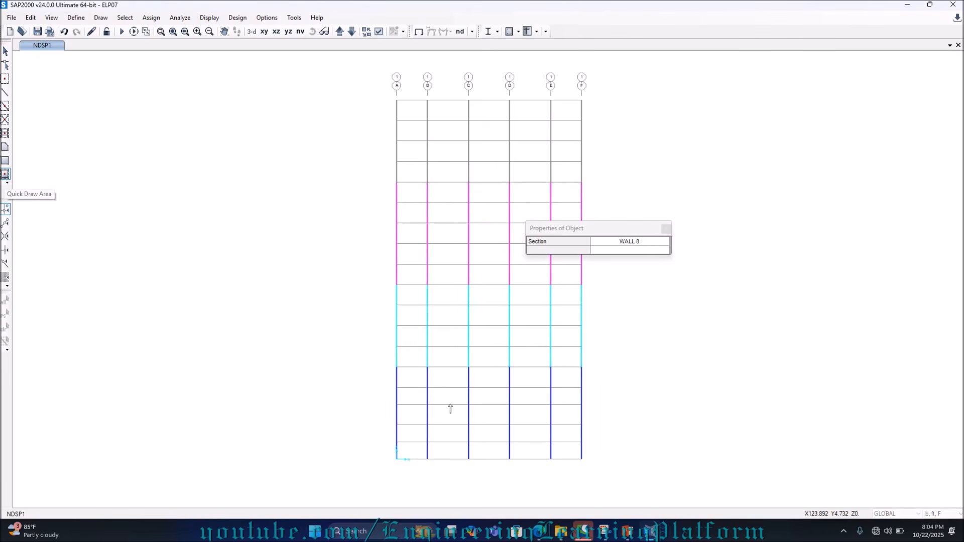
pyautogui.click(411, 434)
pyautogui.click(420, 450)
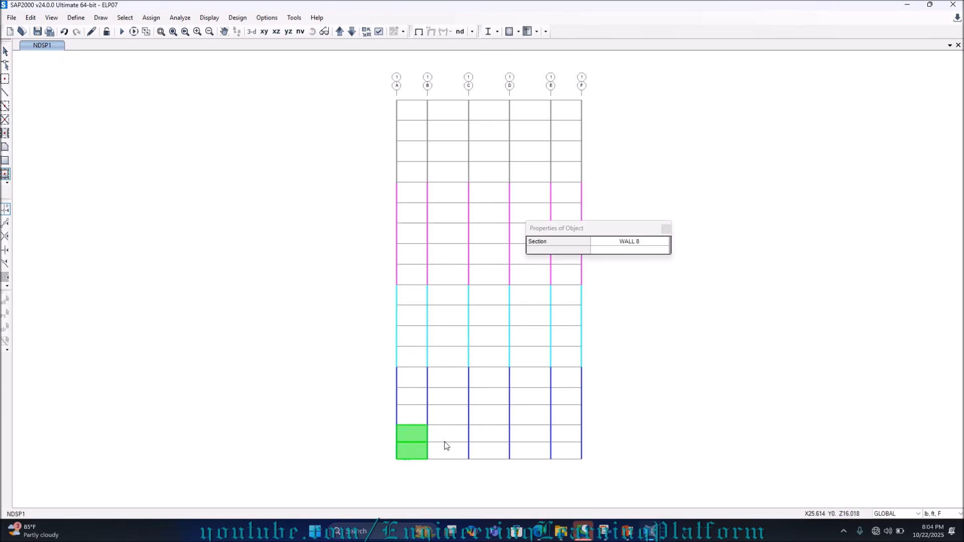
pyautogui.click(445, 438)
pyautogui.click(454, 448)
pyautogui.click(486, 434)
pyautogui.click(505, 452)
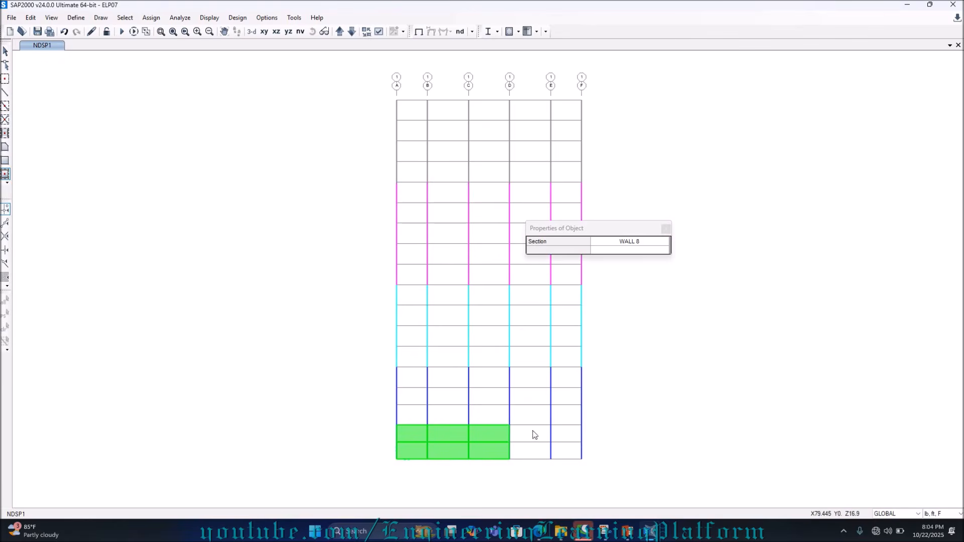
pyautogui.click(534, 434)
pyautogui.click(533, 452)
pyautogui.click(566, 435)
pyautogui.click(567, 455)
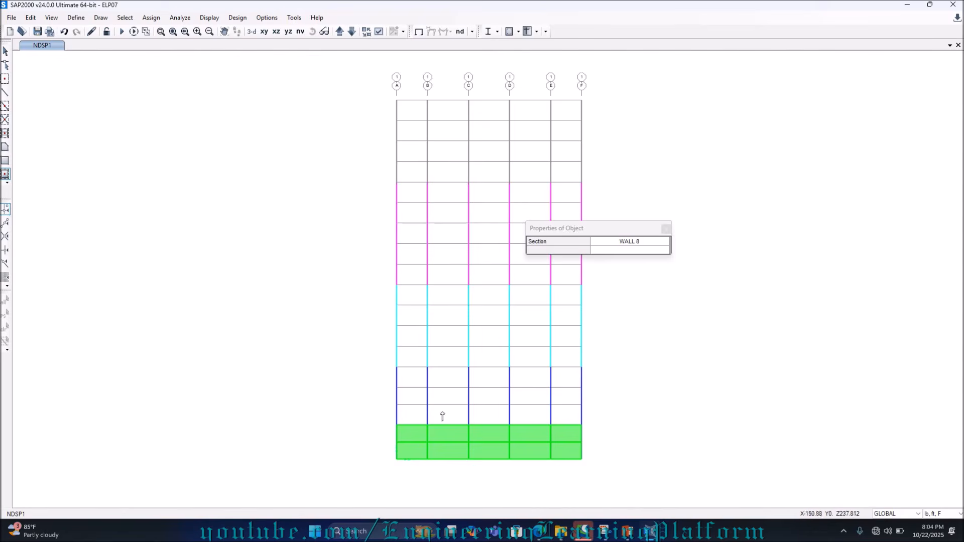
pyautogui.click(5, 50)
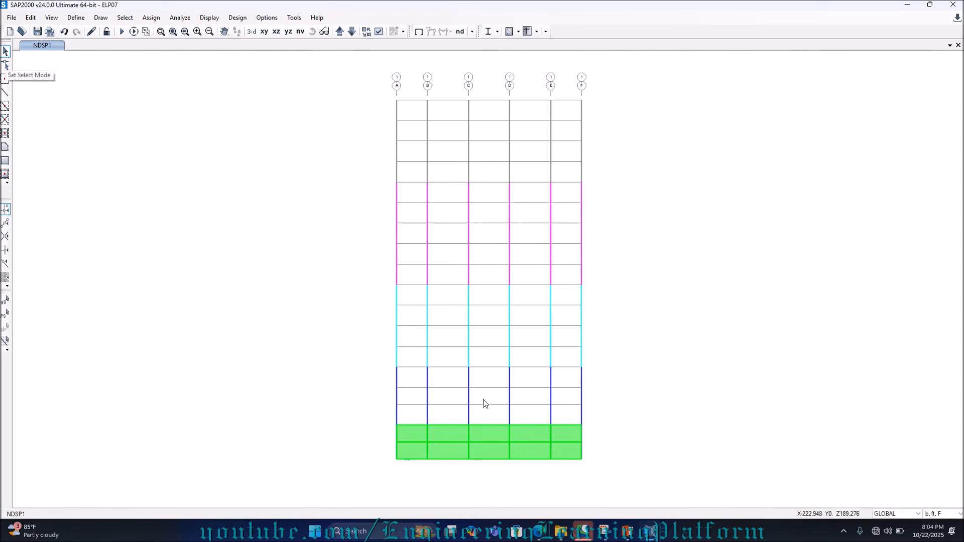
# Step: Select all ten basement wall panels between grids A and F in the grid 1 elevation
pyautogui.click(401, 434)
pyautogui.click(466, 433)
pyautogui.click(498, 435)
pyautogui.click(527, 435)
pyautogui.click(567, 432)
pyautogui.click(408, 450)
pyautogui.click(449, 450)
pyautogui.click(483, 448)
pyautogui.click(526, 450)
pyautogui.click(562, 449)
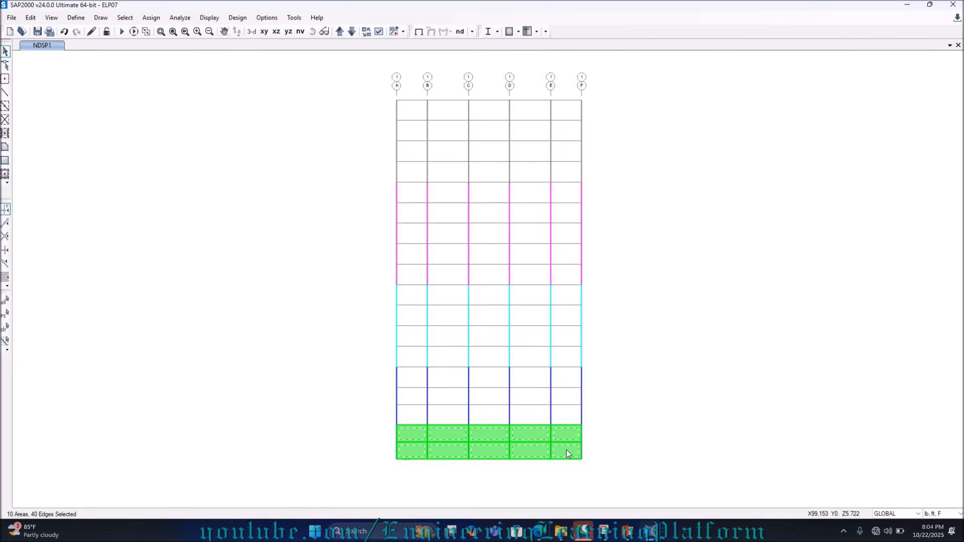
# Step: Start replicating the selected basement wall panels and show the Z=0 plan beside the Replicate settings
pyautogui.click(30, 17)
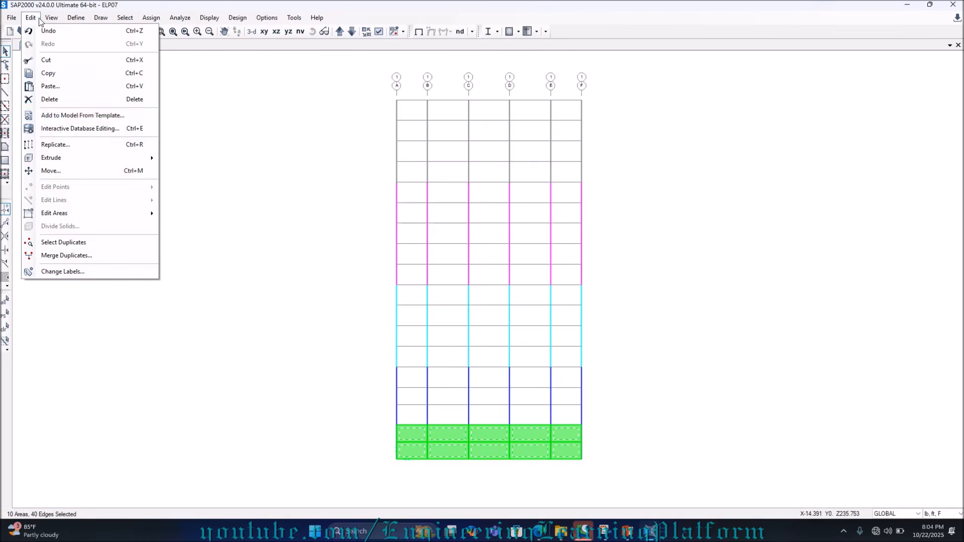
pyautogui.click(98, 144)
pyautogui.moveTo(425, 154); pyautogui.dragTo(125, 163)
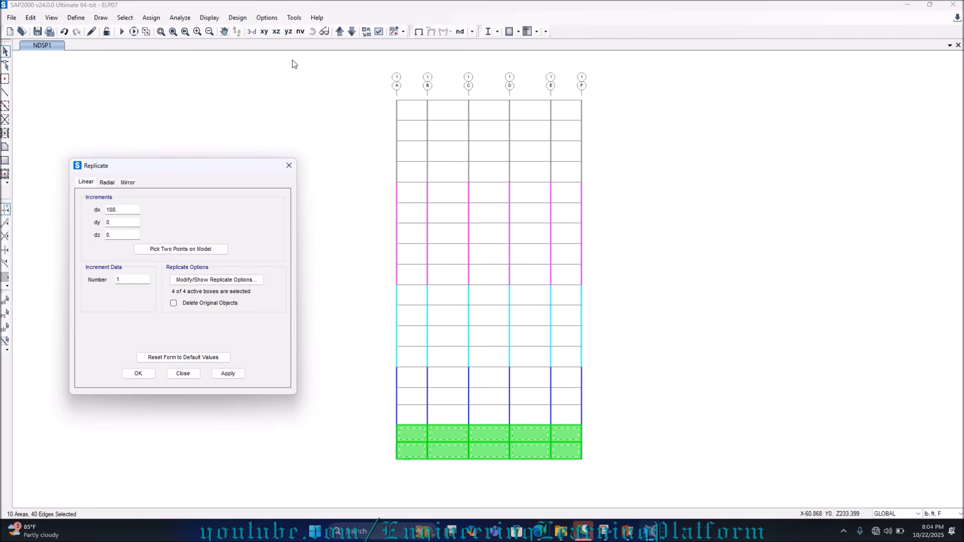
pyautogui.click(267, 33)
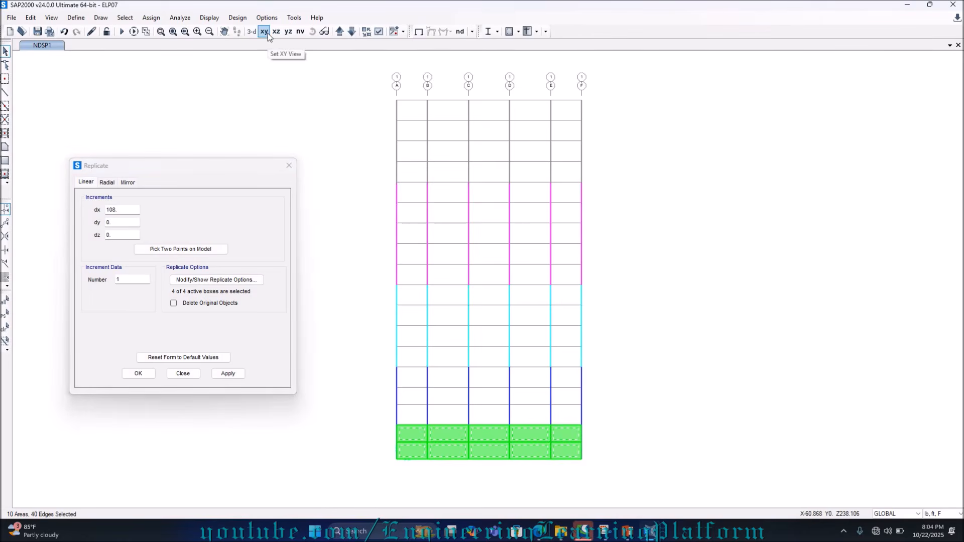
pyautogui.click(265, 31)
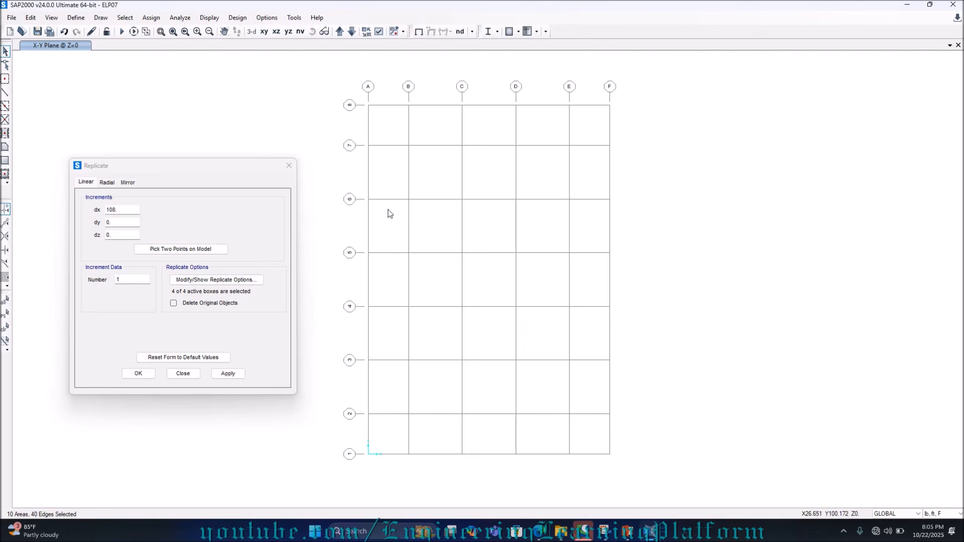
# Step: Switch to Calculator, compute 24 × 5, and close it
pyautogui.click(348, 530)
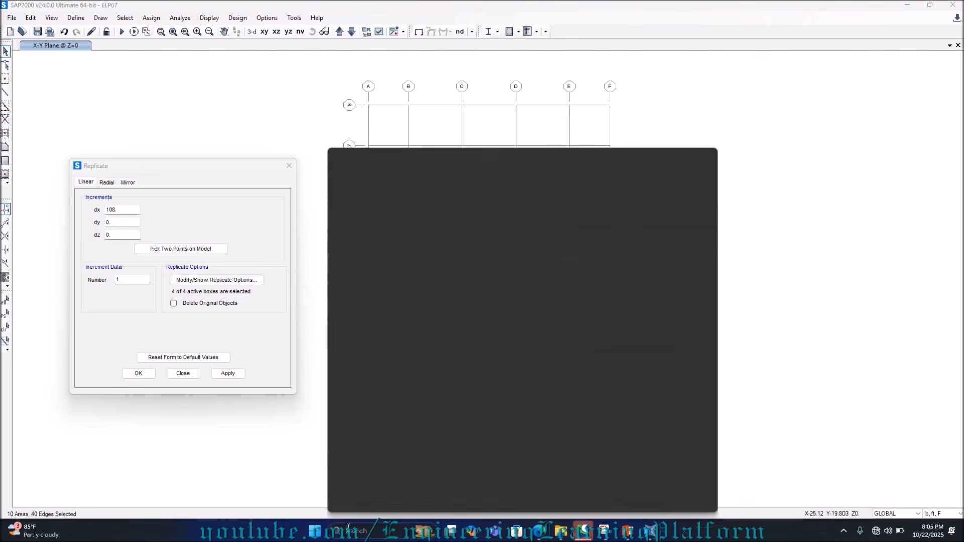
pyautogui.write('ca')
pyautogui.press('Return')
pyautogui.write('24 × 5')
pyautogui.press('Return')
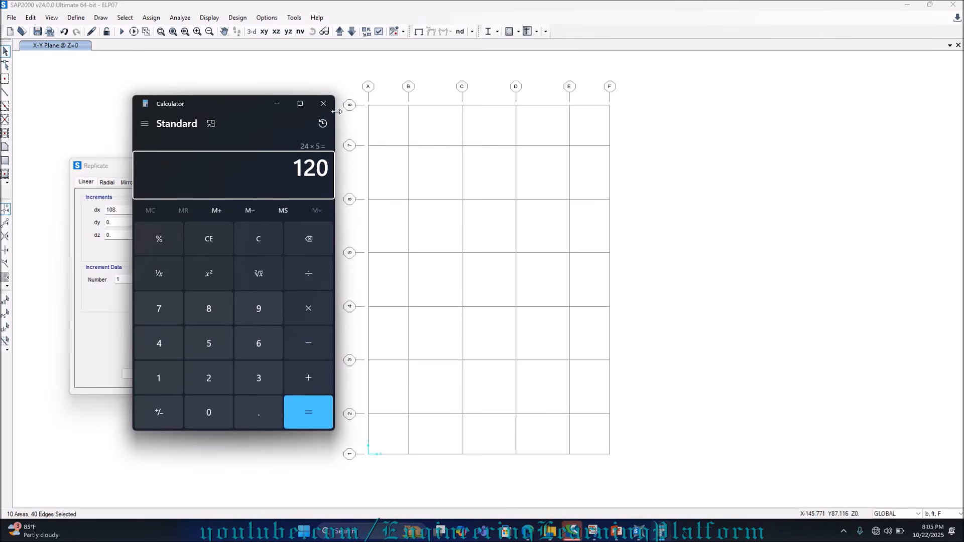
pyautogui.click(323, 103)
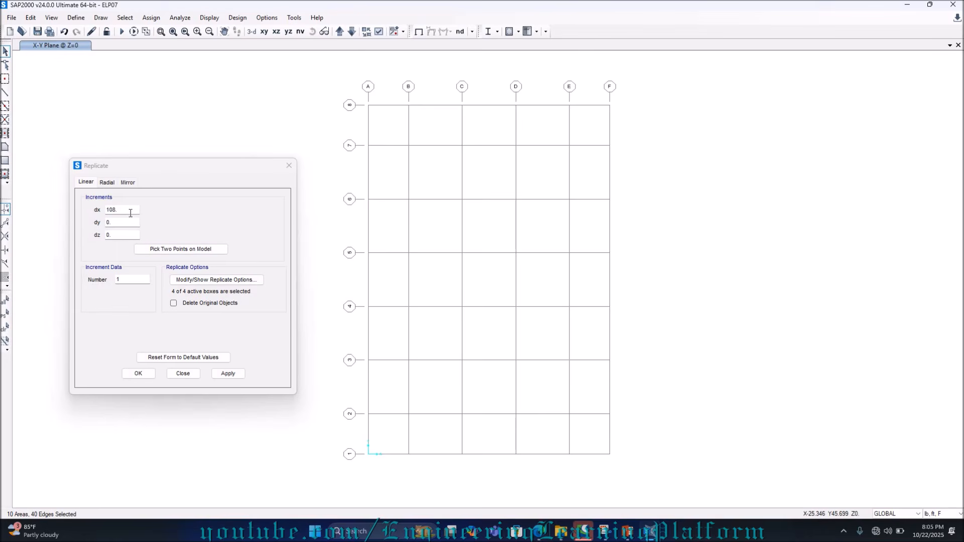
# Step: Replicate the basement wall panels linearly once with dx 0 and dy 156, and check them in the 3-D view
pyautogui.click(99, 214)
pyautogui.write('0')
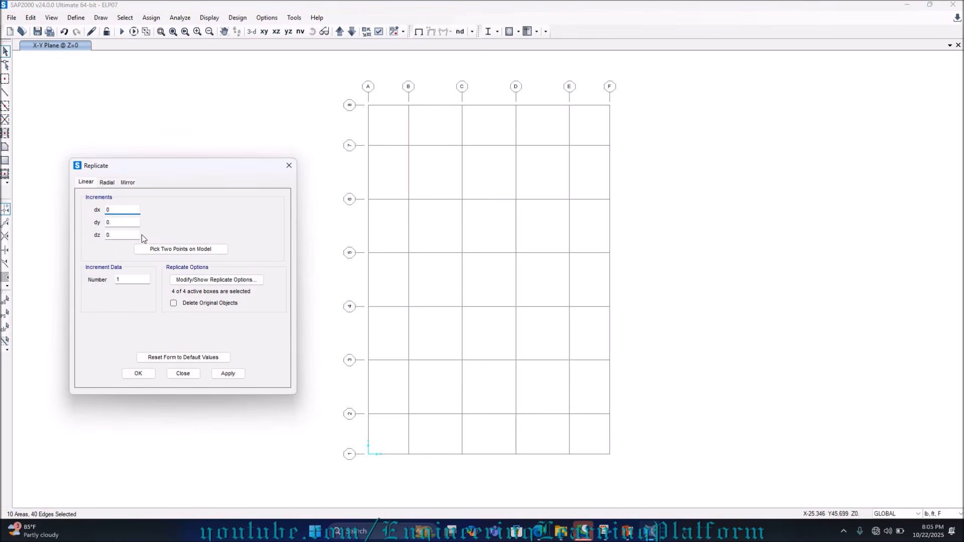
pyautogui.click(128, 225)
pyautogui.write('156')
pyautogui.click(227, 375)
pyautogui.click(251, 31)
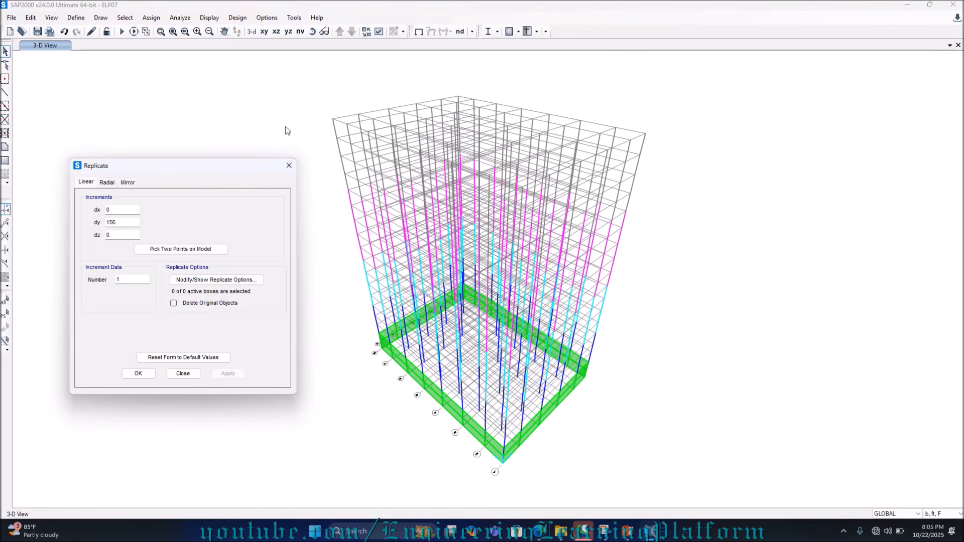
pyautogui.click(289, 166)
# Step: Draw a developed elevation through C5, C4, D4 and D5 in the Z=0 plan and add it as named display NDSP2
pyautogui.click(264, 32)
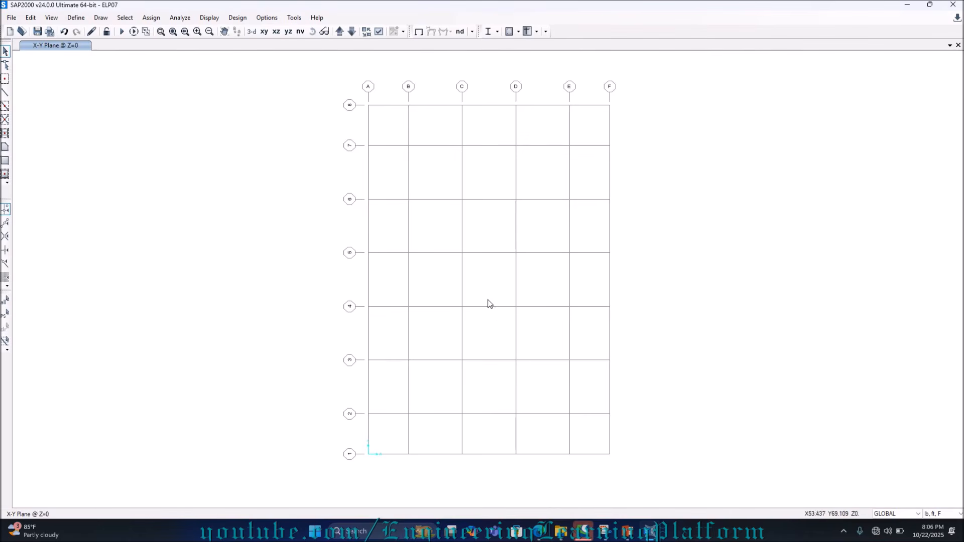
pyautogui.click(628, 536)
pyautogui.click(628, 536)
pyautogui.click(101, 18)
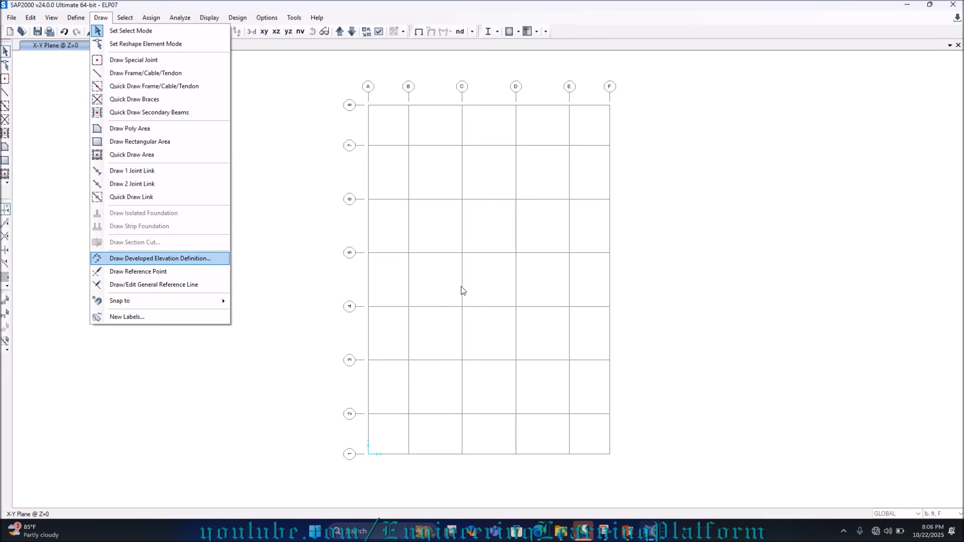
pyautogui.click(460, 260)
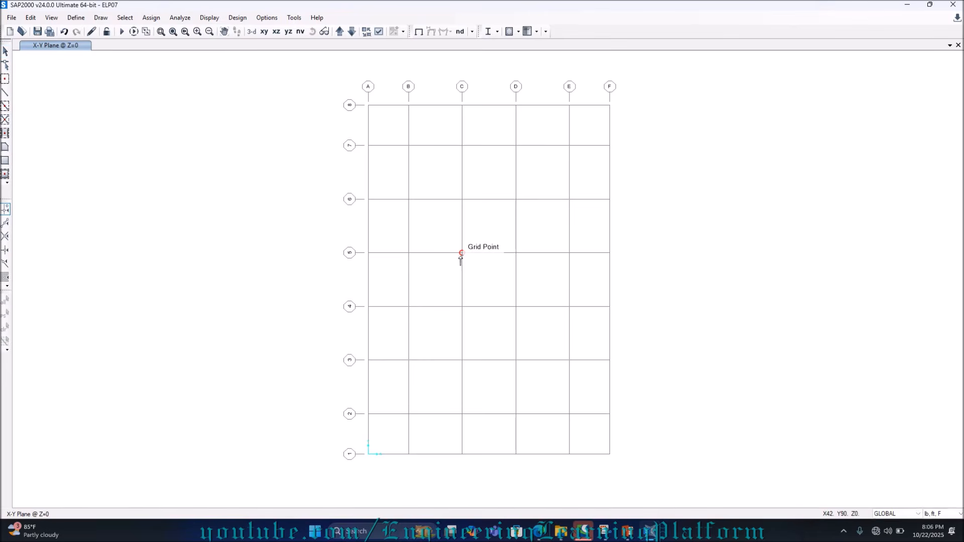
pyautogui.click(462, 306)
pyautogui.click(516, 306)
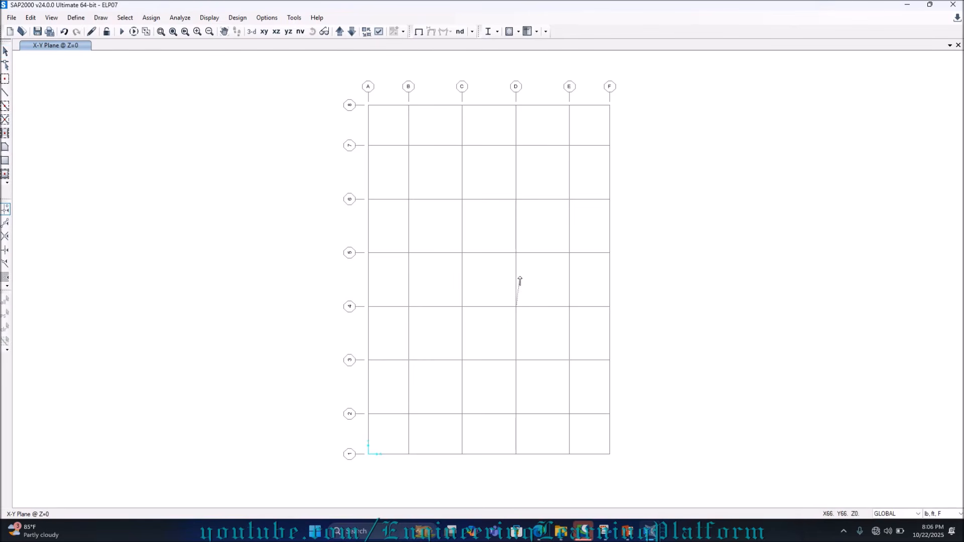
pyautogui.click(515, 253)
pyautogui.click(462, 253)
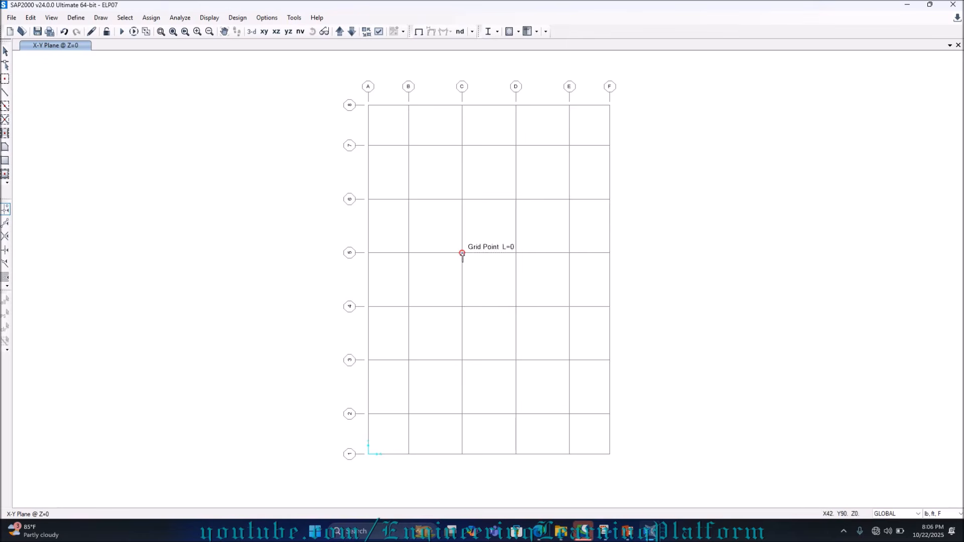
pyautogui.rightClick(467, 291)
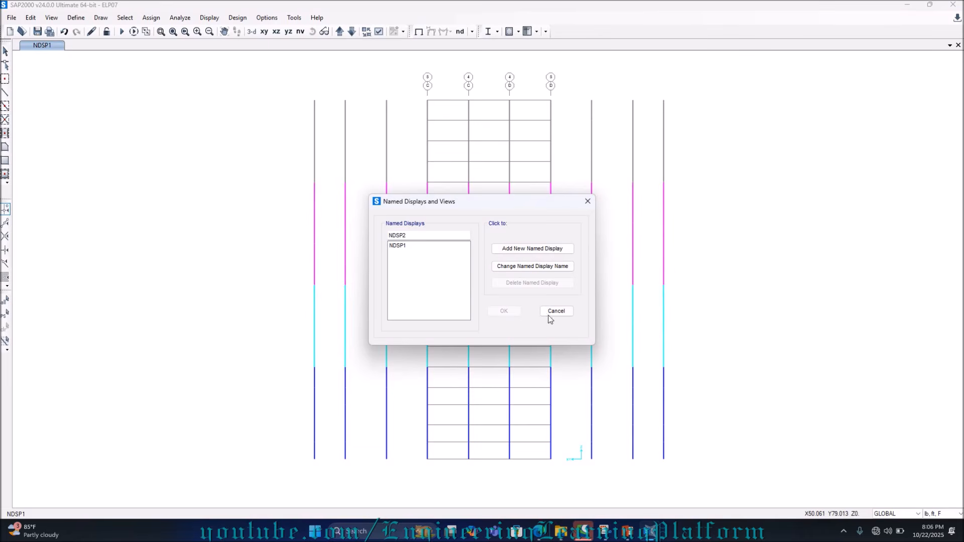
pyautogui.click(532, 249)
pyautogui.click(504, 311)
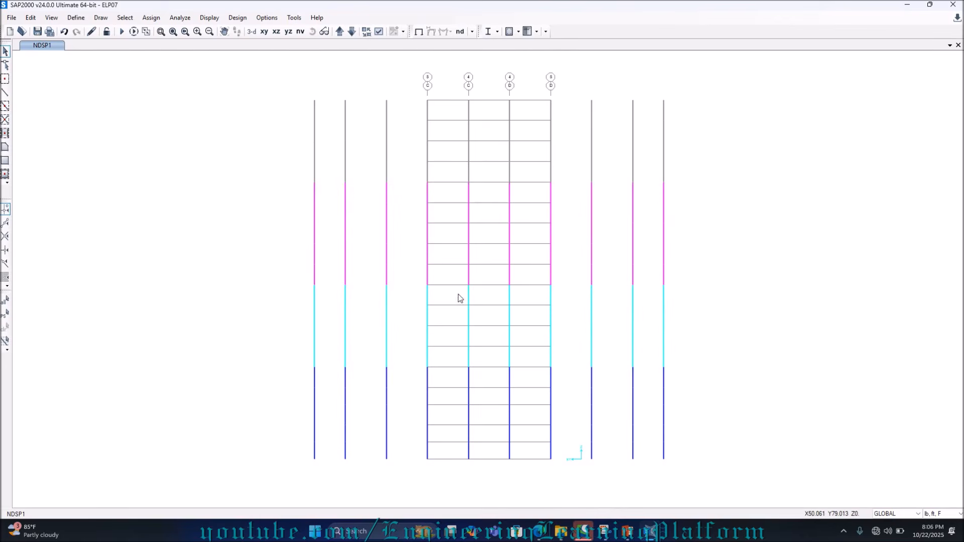
# Step: Quick-draw WALL 12 areas over the full height of all three bays of the C5-C4-D4-D5 developed elevation
pyautogui.click(7, 178)
pyautogui.click(656, 243)
pyautogui.click(657, 244)
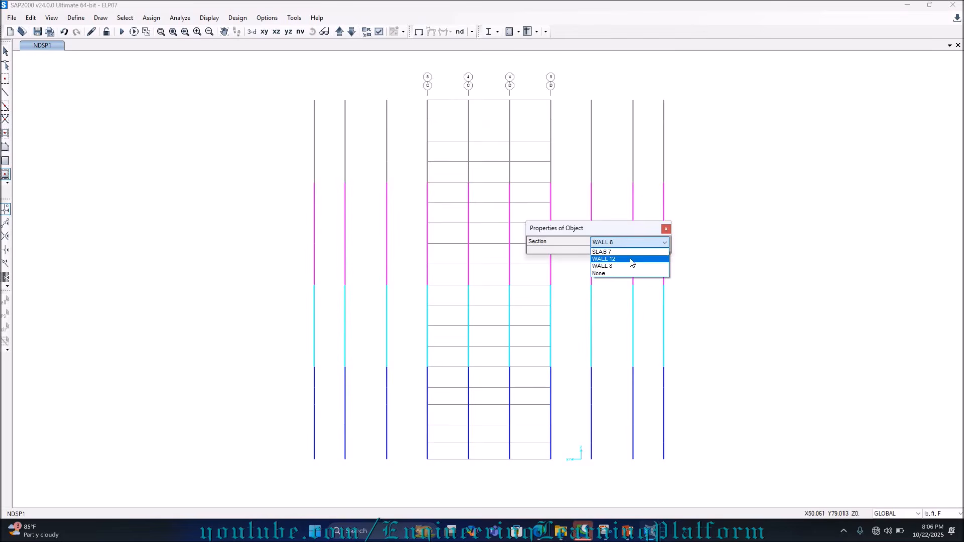
pyautogui.click(628, 259)
pyautogui.moveTo(596, 233); pyautogui.dragTo(766, 213)
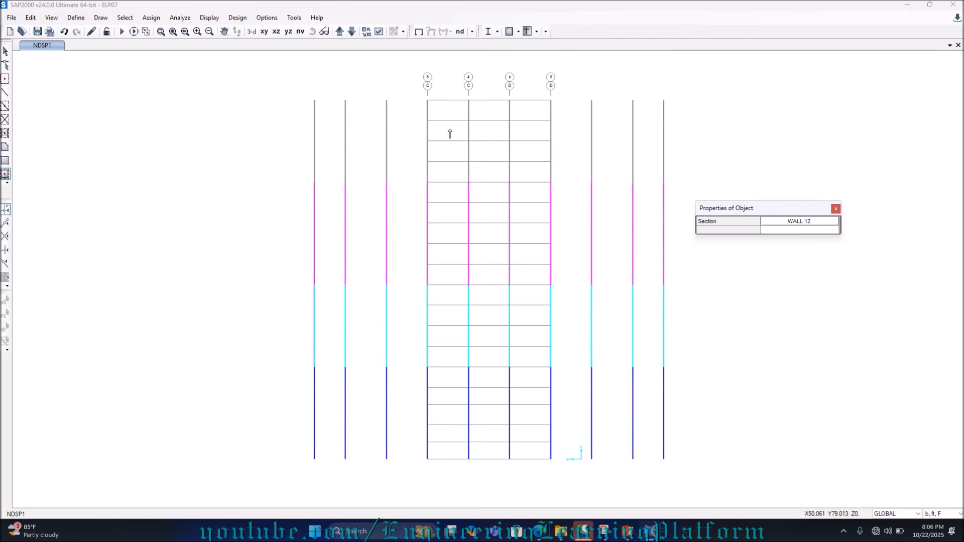
pyautogui.click(427, 100)
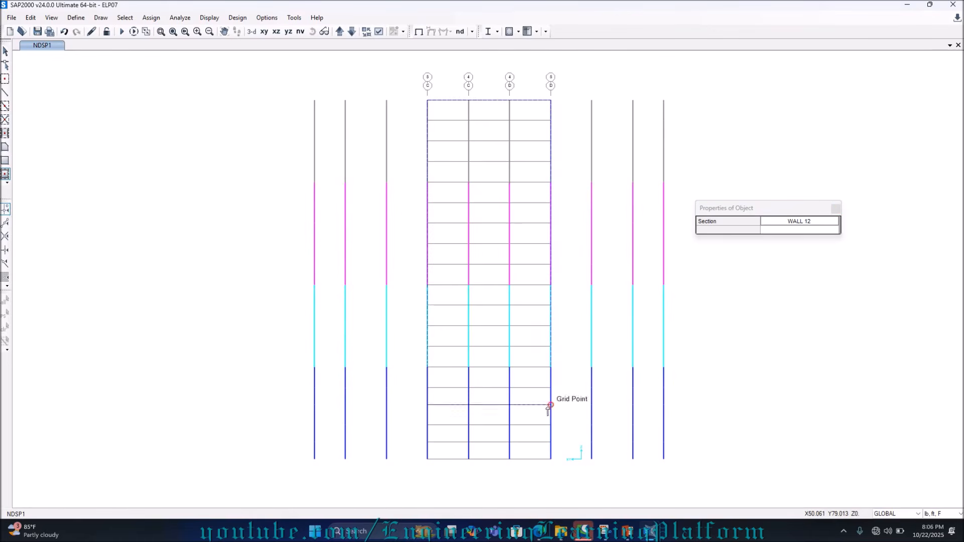
pyautogui.click(551, 459)
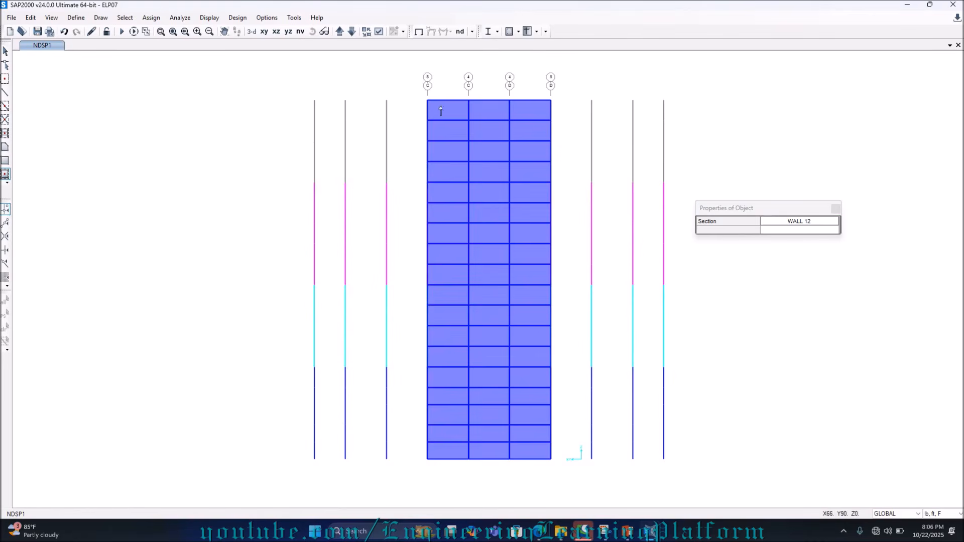
# Step: Select only the topmost core wall panel between C4 and D4 in the 3-D view
pyautogui.click(251, 34)
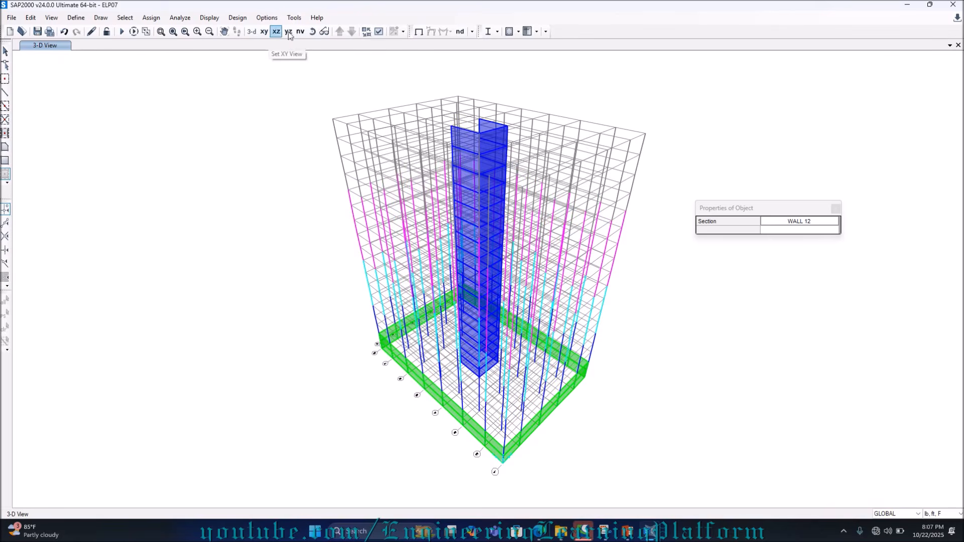
pyautogui.click(366, 31)
pyautogui.moveTo(311, 142); pyautogui.dragTo(724, 144)
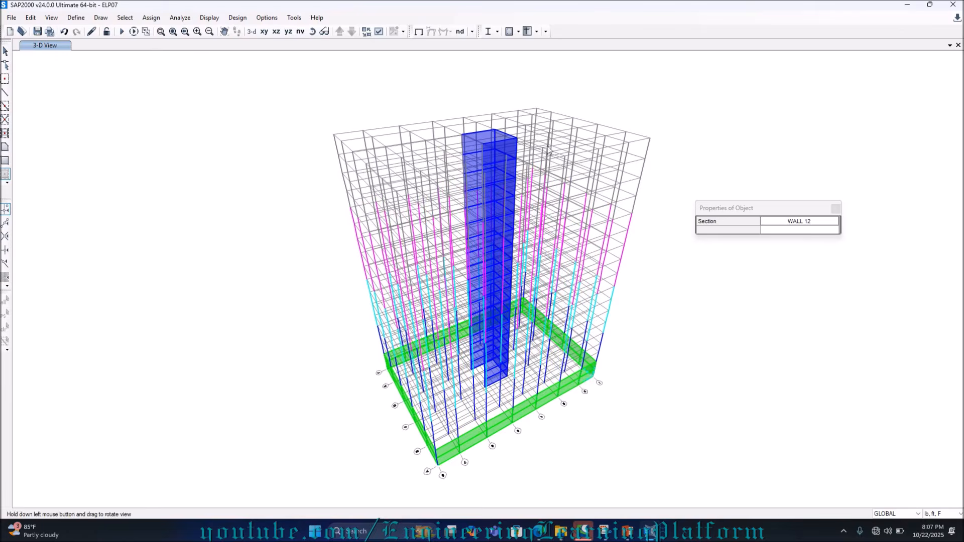
pyautogui.click(5, 51)
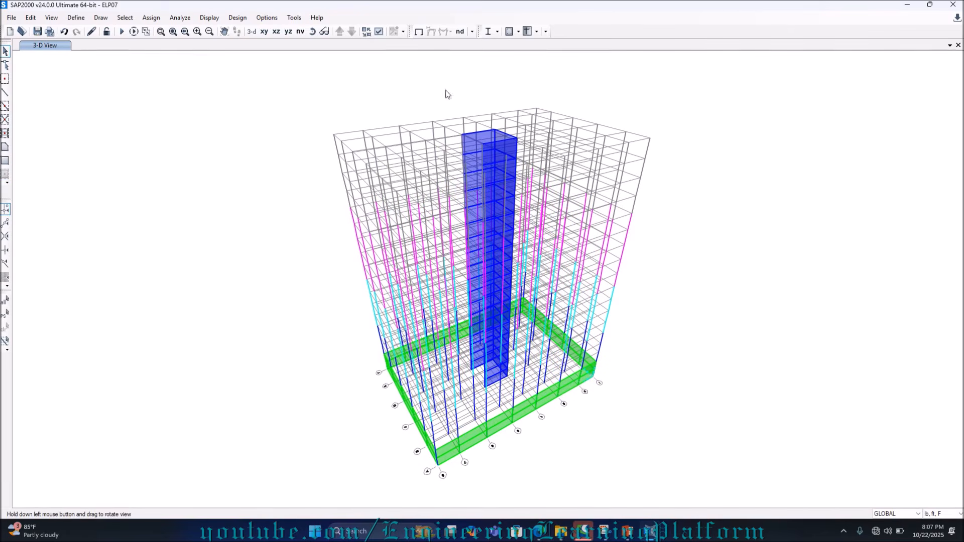
pyautogui.click(499, 138)
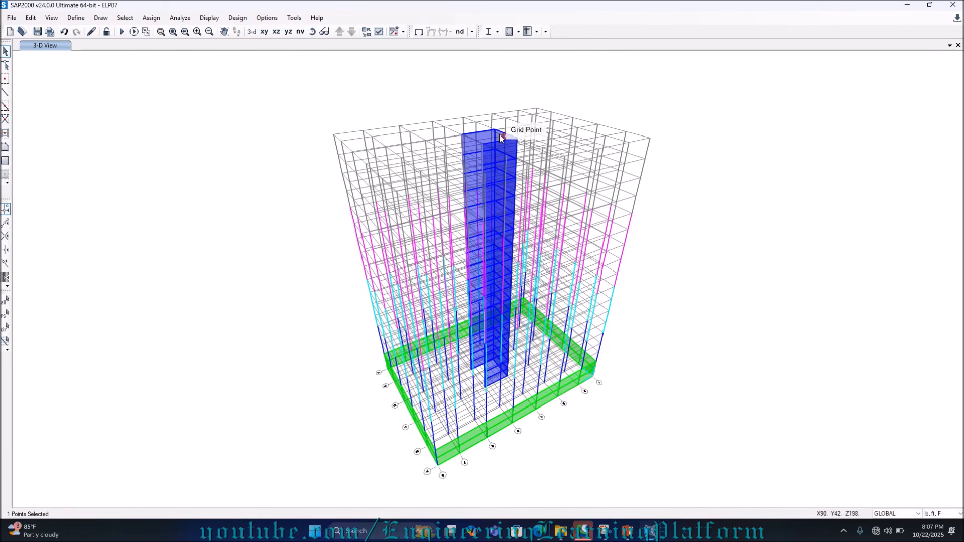
pyautogui.scroll(3, 498, 138)
pyautogui.scroll(3, 497, 140)
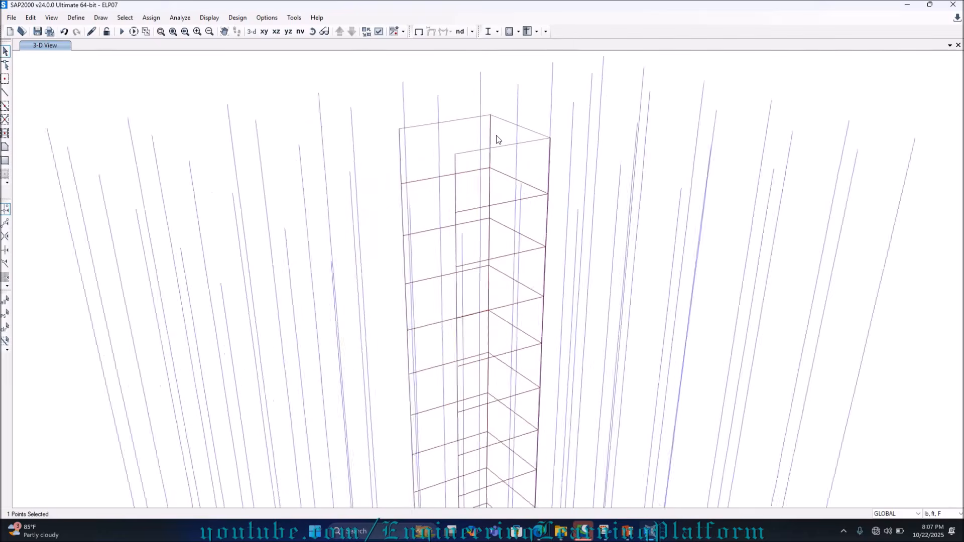
pyautogui.click(504, 135)
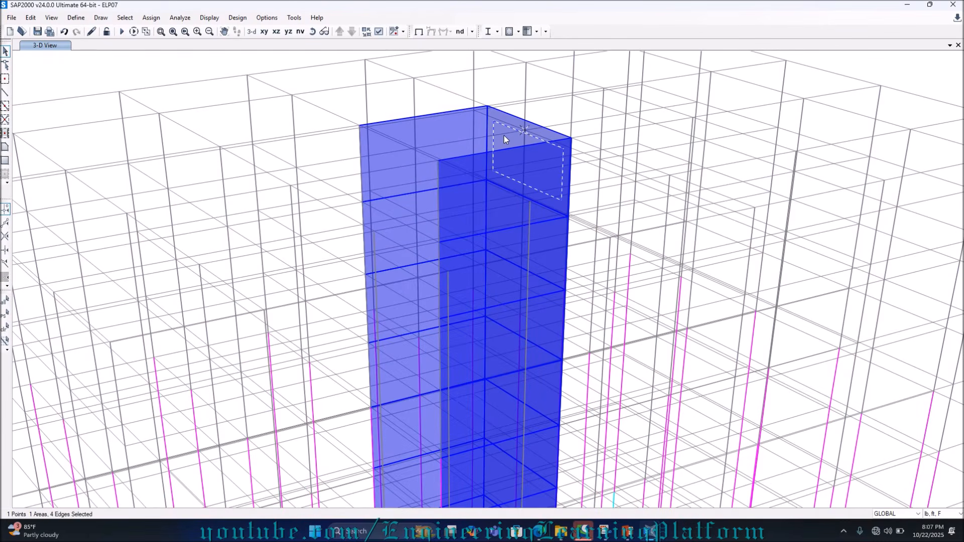
pyautogui.hotkey('ctrl', 'q')
pyautogui.click(512, 134)
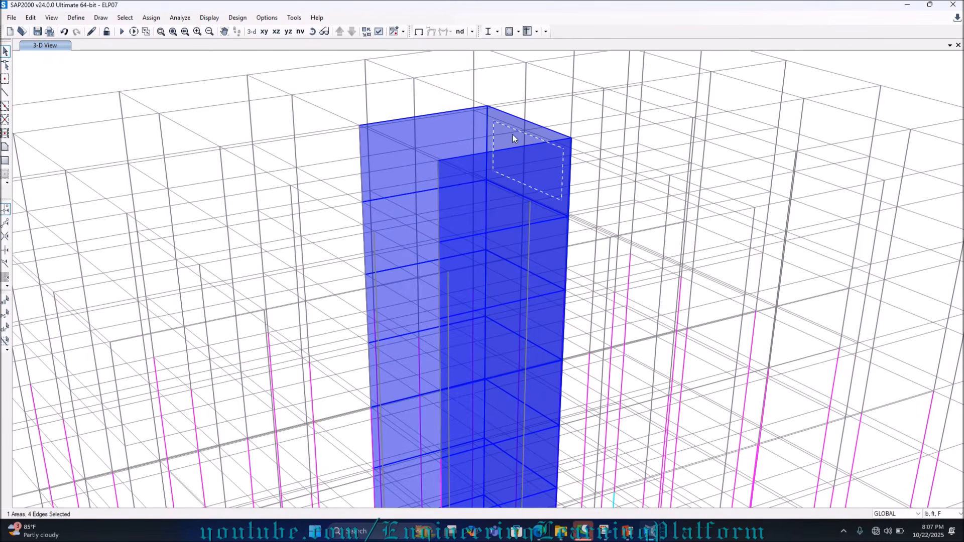
# Step: Open named display NDSP2 and select the WALL 12 panels of every story in the bay between C4 and D4
pyautogui.click(300, 31)
pyautogui.click(441, 250)
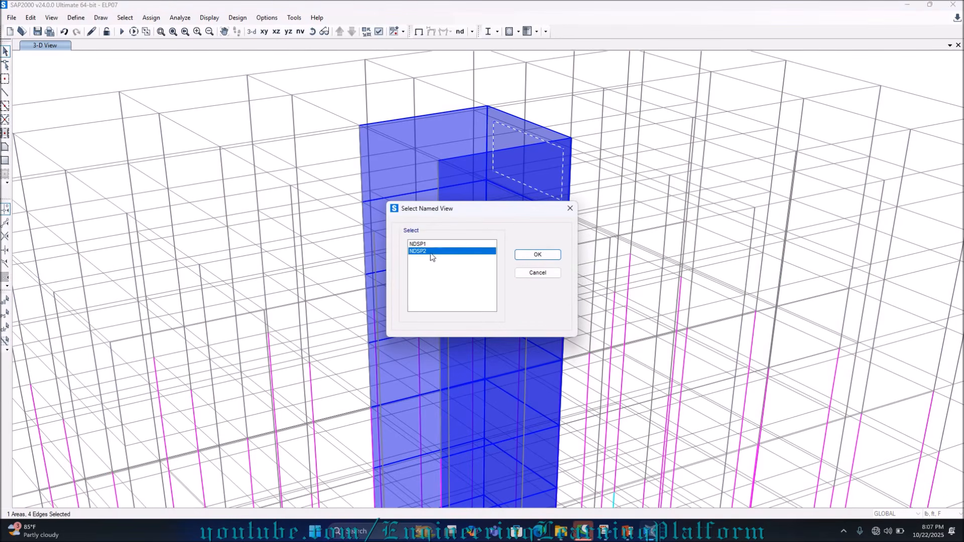
pyautogui.click(538, 257)
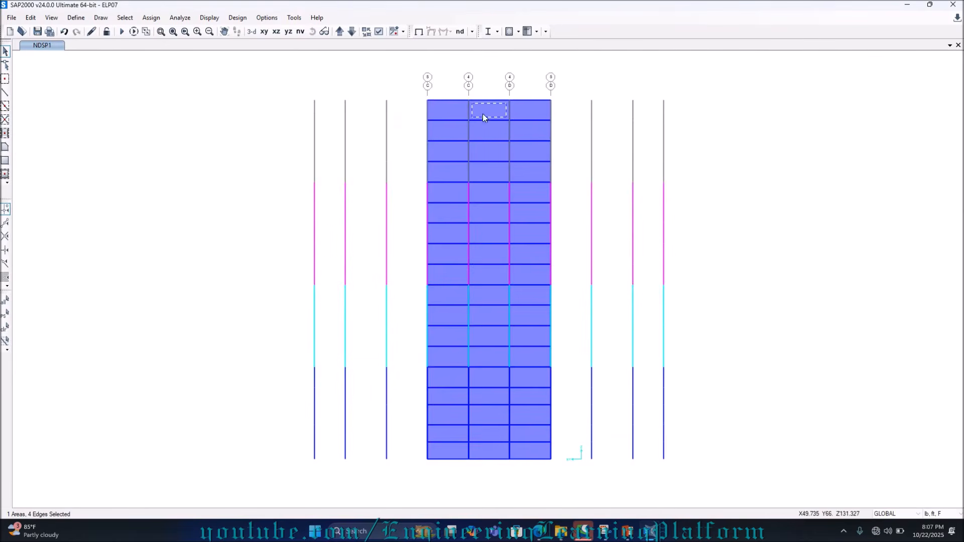
pyautogui.moveTo(483, 86)
pyautogui.mouseDown()
pyautogui.moveTo(502, 442)
pyautogui.moveTo(494, 466)
pyautogui.moveTo(486, 80)
pyautogui.mouseUp()
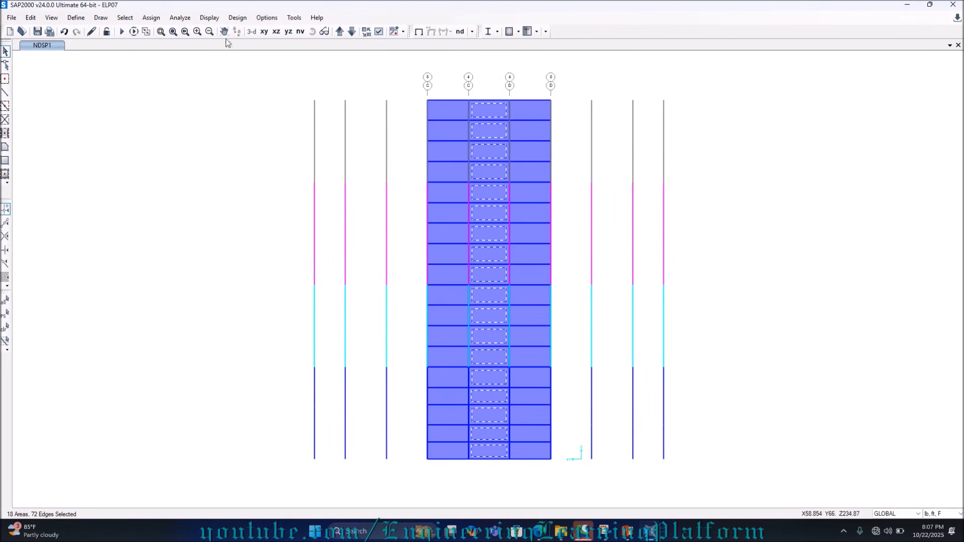
# Step: Examine the selected core wall panels and the grid origin in the 3-D view and the Z=0 plan
pyautogui.click(251, 33)
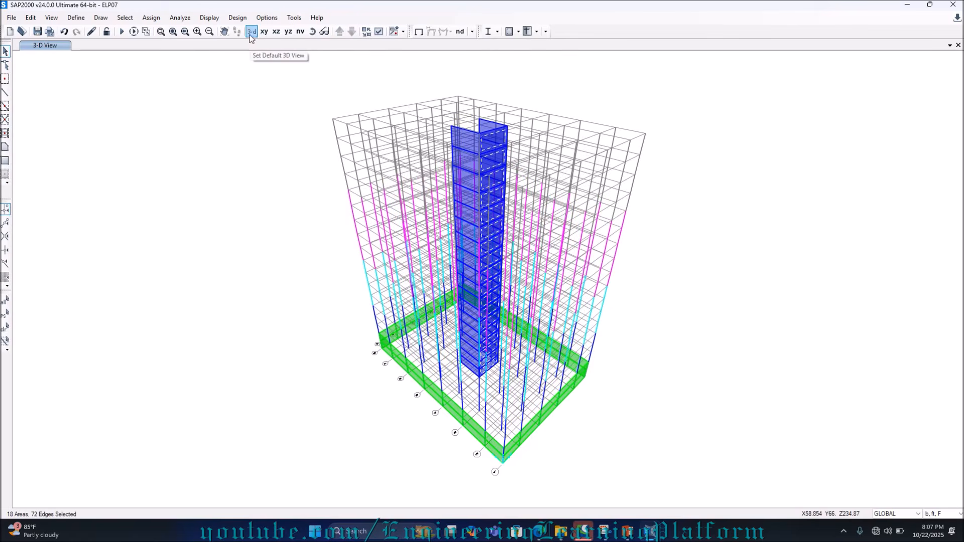
pyautogui.scroll(6, 512, 462)
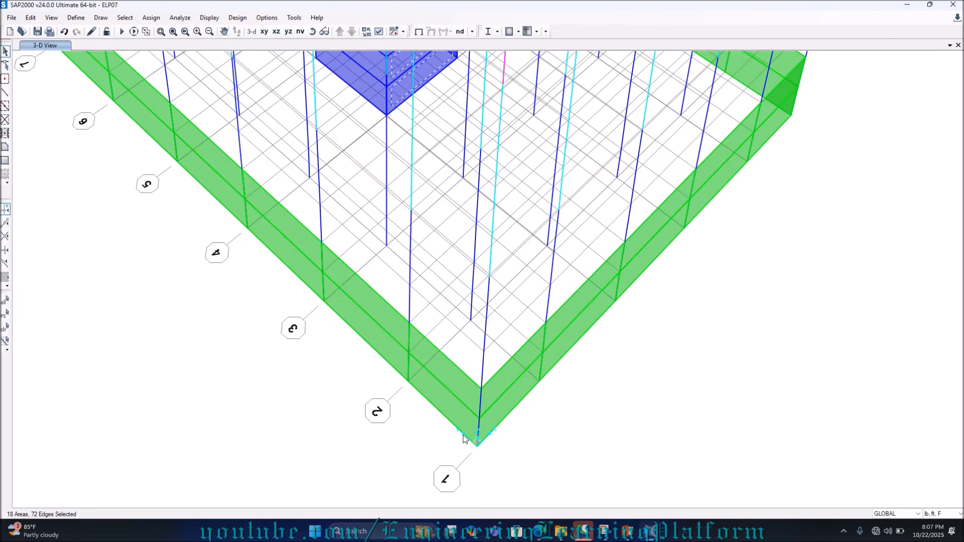
pyautogui.scroll(1, 659, 438)
pyautogui.scroll(-2, 658, 438)
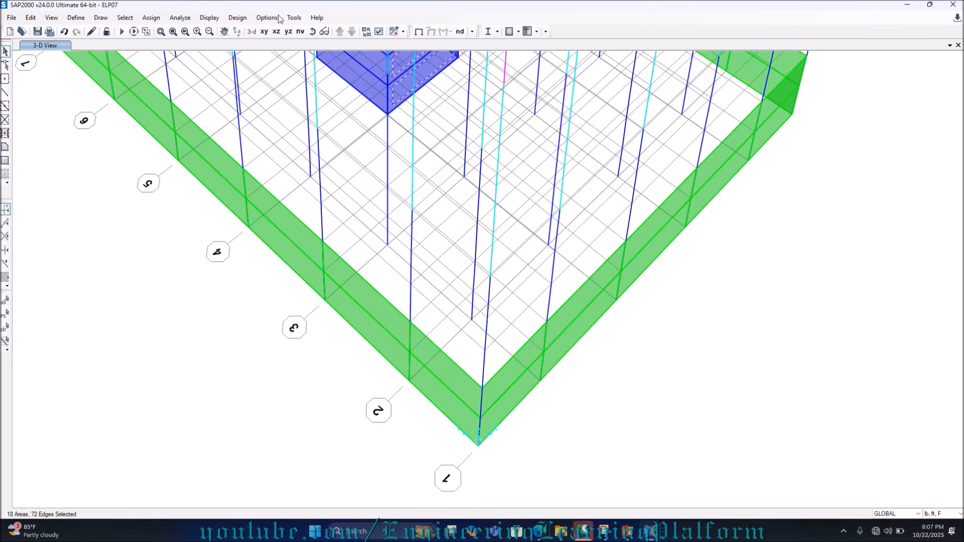
pyautogui.click(264, 32)
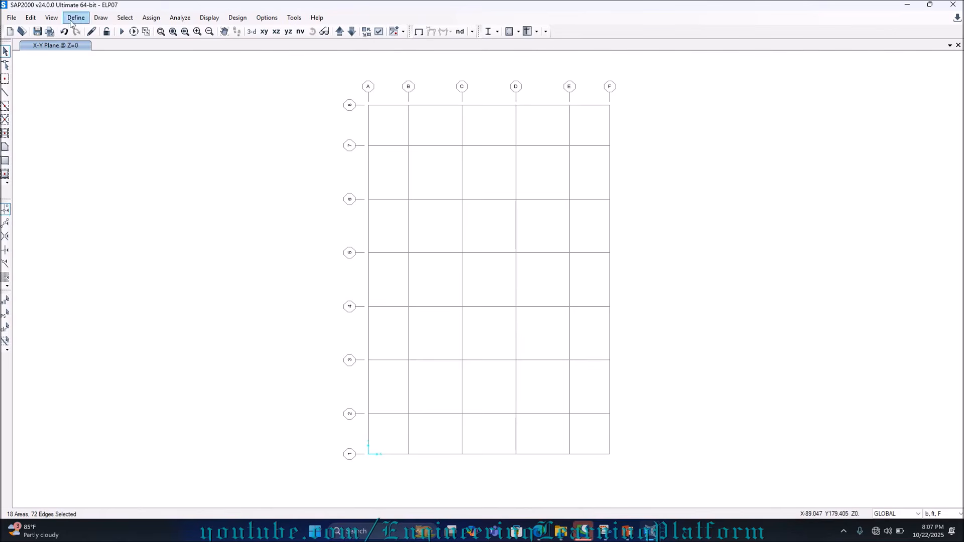
pyautogui.click(252, 32)
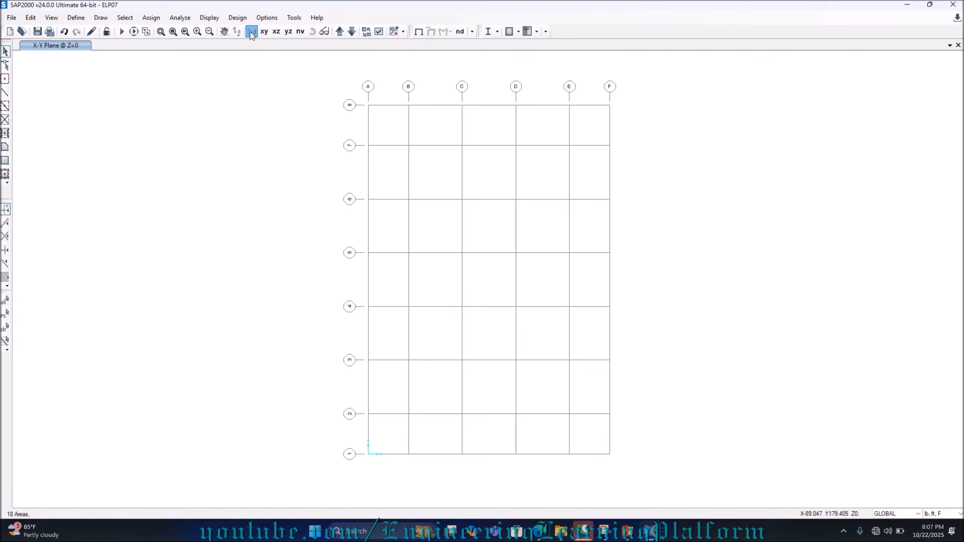
# Step: Replicate the selected core wall panels linearly with dx 0, dy 24 ft, dz 0 and number 1
pyautogui.click(31, 17)
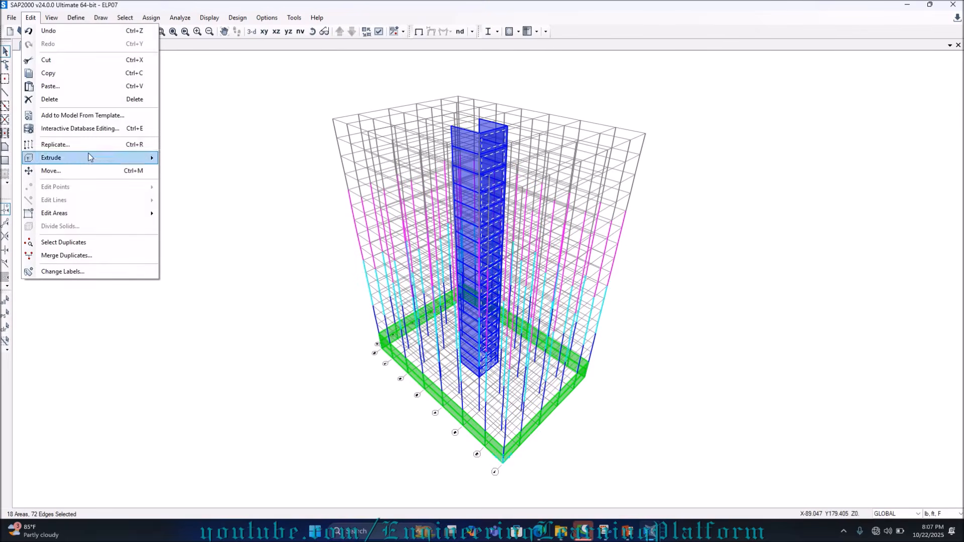
pyautogui.click(95, 145)
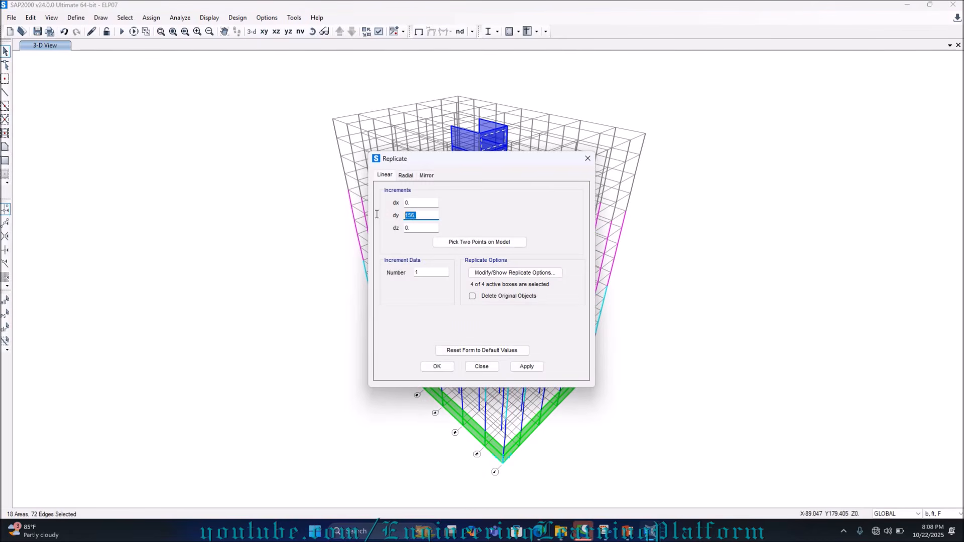
pyautogui.click(540, 364)
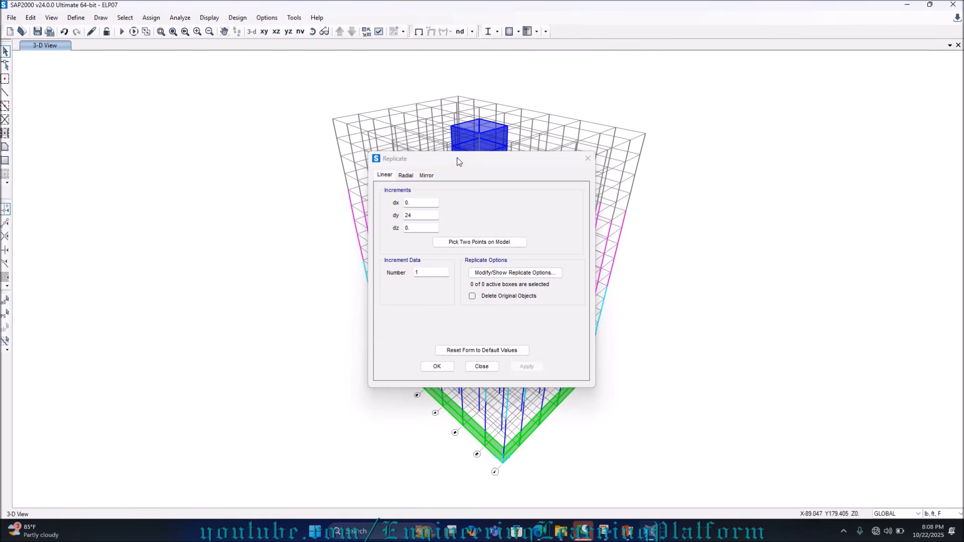
pyautogui.click(432, 368)
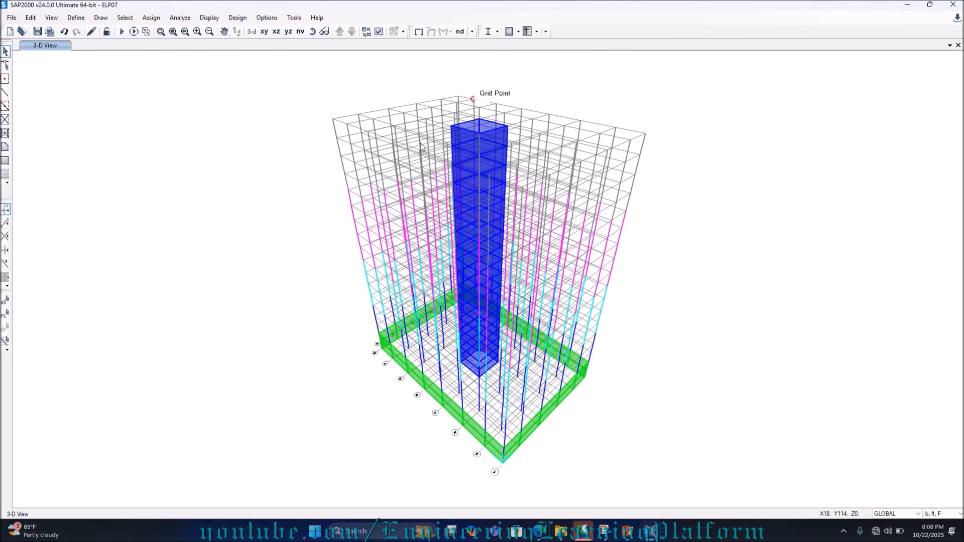
pyautogui.click(844, 533)
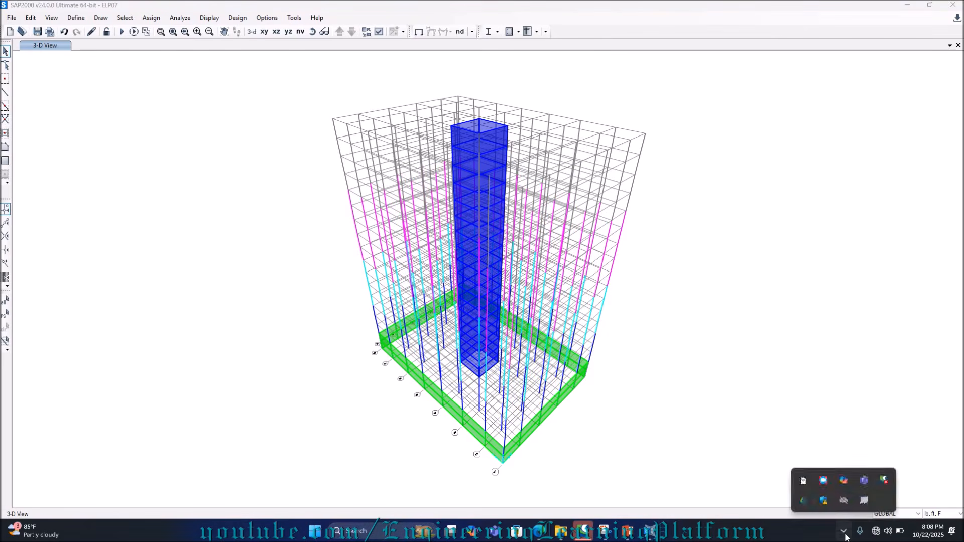
pyautogui.click(845, 535)
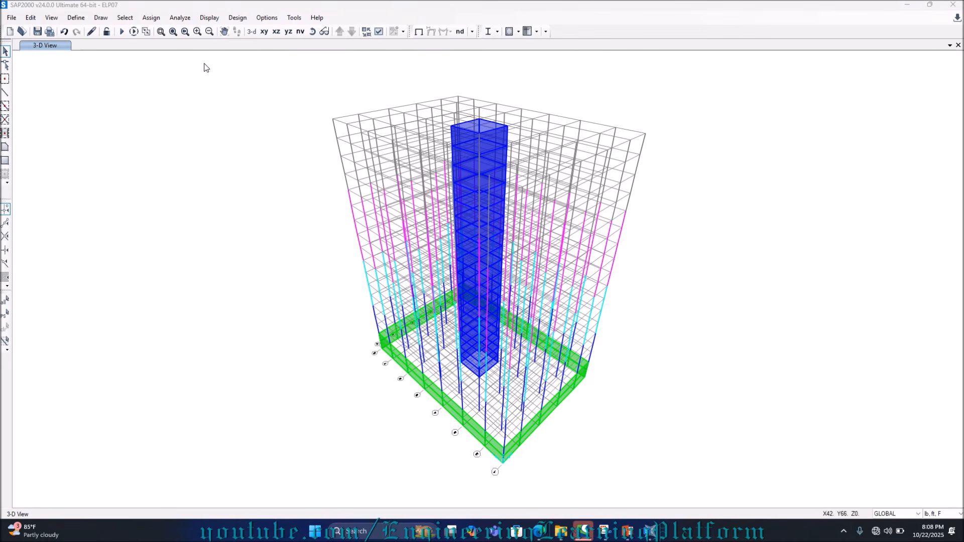
# Step: Quick-draw B10X27 beams along all grid lines of the Z=10 plan
pyautogui.click(264, 32)
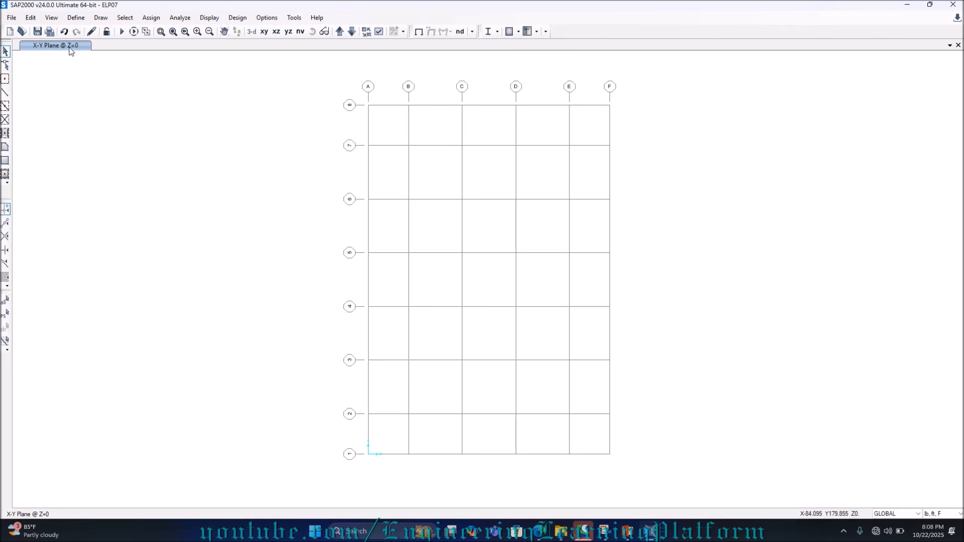
pyautogui.click(338, 32)
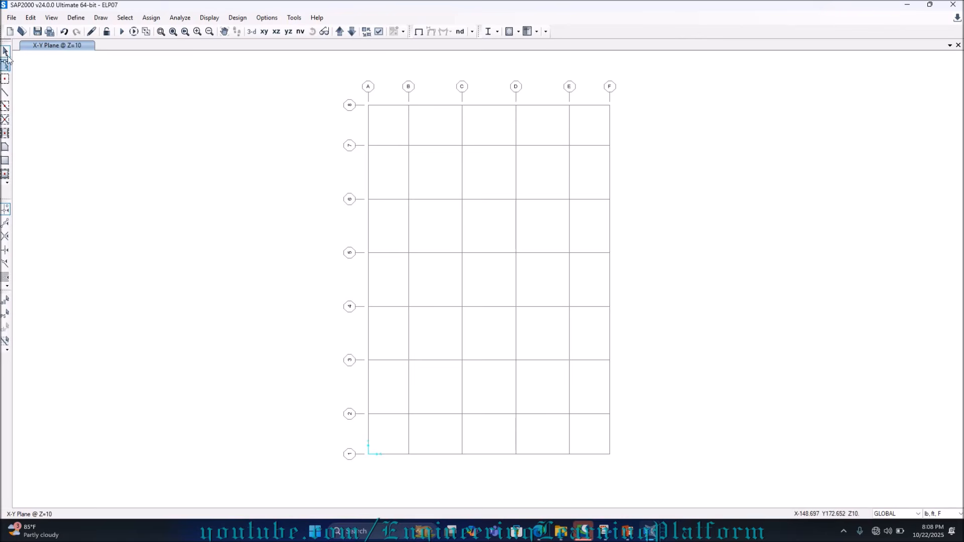
pyautogui.click(6, 105)
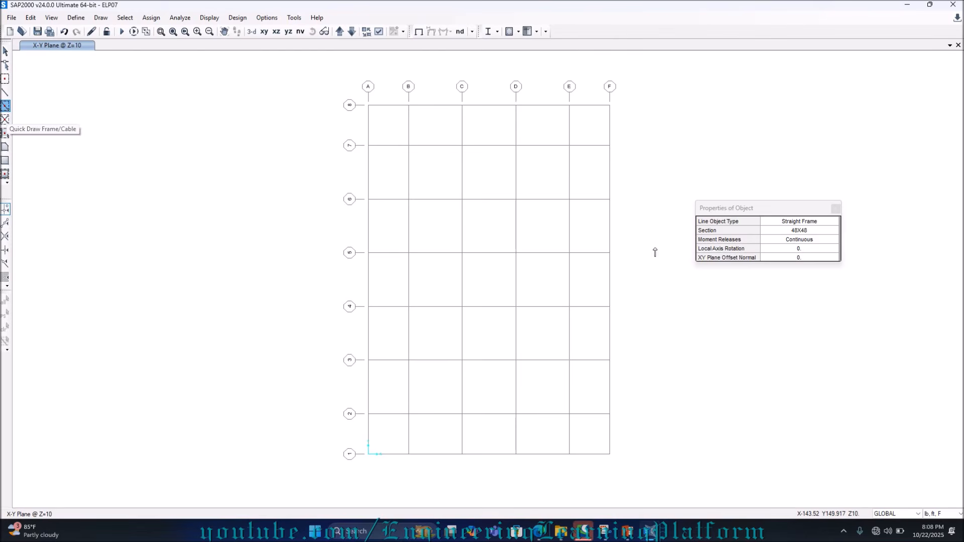
pyautogui.click(799, 231)
pyautogui.click(828, 233)
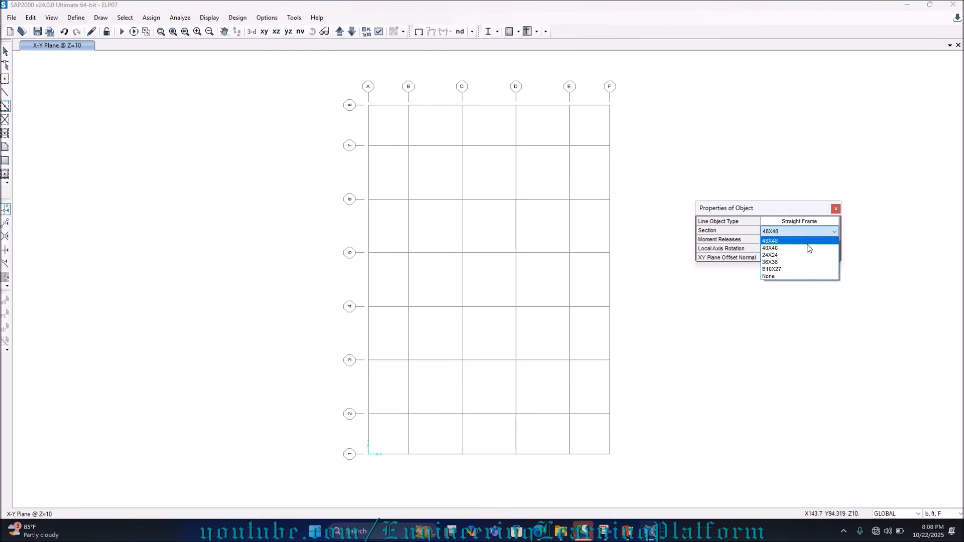
pyautogui.click(801, 269)
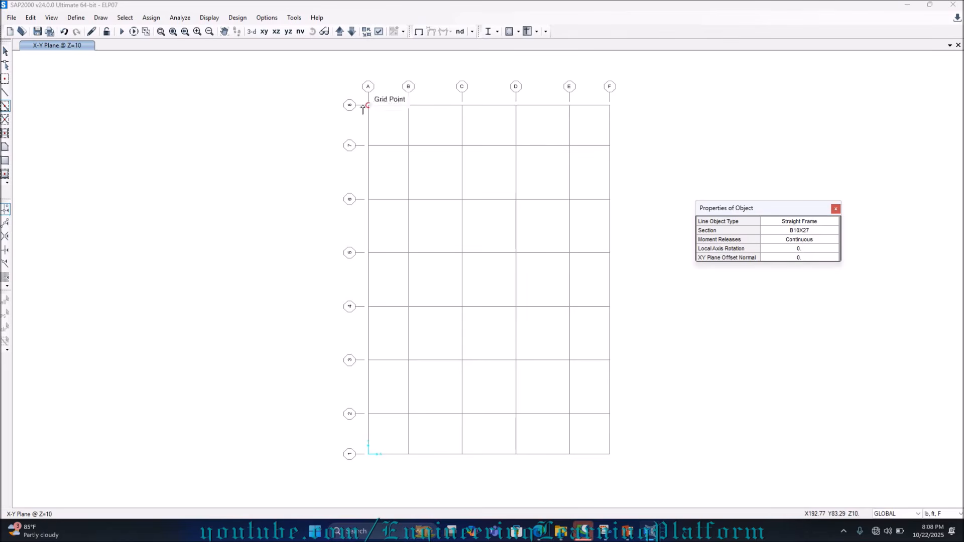
pyautogui.moveTo(363, 108); pyautogui.dragTo(613, 467)
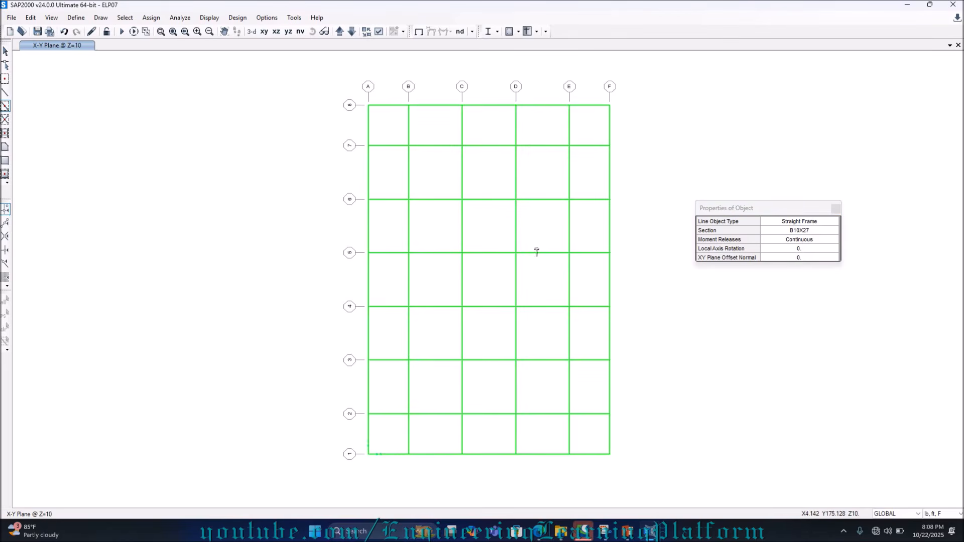
# Step: Quick-draw B10X27 beams on all grid lines of the Z=20, Z=32, Z=42 and Z=54 plans
pyautogui.click(340, 32)
pyautogui.moveTo(360, 99)
pyautogui.mouseDown()
pyautogui.moveTo(607, 483)
pyautogui.moveTo(624, 473)
pyautogui.mouseUp()
pyautogui.click(340, 33)
pyautogui.moveTo(360, 99)
pyautogui.mouseDown()
pyautogui.moveTo(542, 337)
pyautogui.moveTo(626, 476)
pyautogui.moveTo(615, 477)
pyautogui.mouseUp()
pyautogui.click(339, 31)
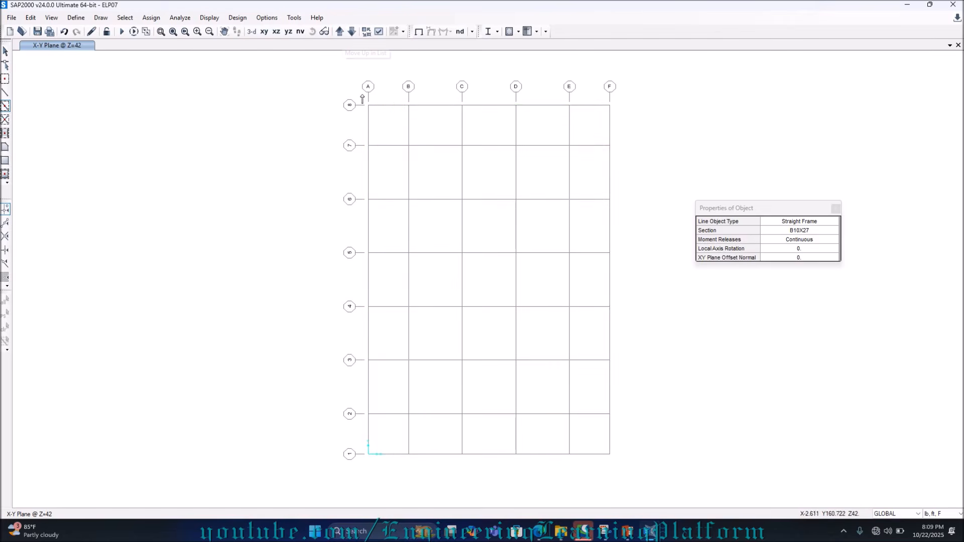
pyautogui.moveTo(360, 106); pyautogui.dragTo(619, 467)
pyautogui.moveTo(620, 492); pyautogui.dragTo(322, 132)
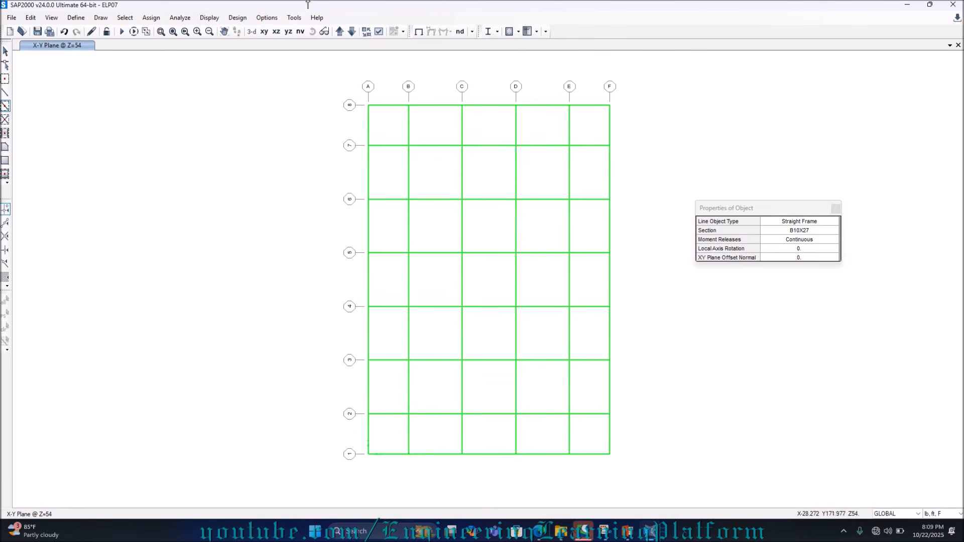
# Step: Quick-draw B10X27 beams on all grid lines of the Z=66, Z=78, Z=90 and Z=102 plans
pyautogui.moveTo(360, 96); pyautogui.dragTo(622, 474)
pyautogui.click(340, 31)
pyautogui.moveTo(361, 98); pyautogui.dragTo(613, 476)
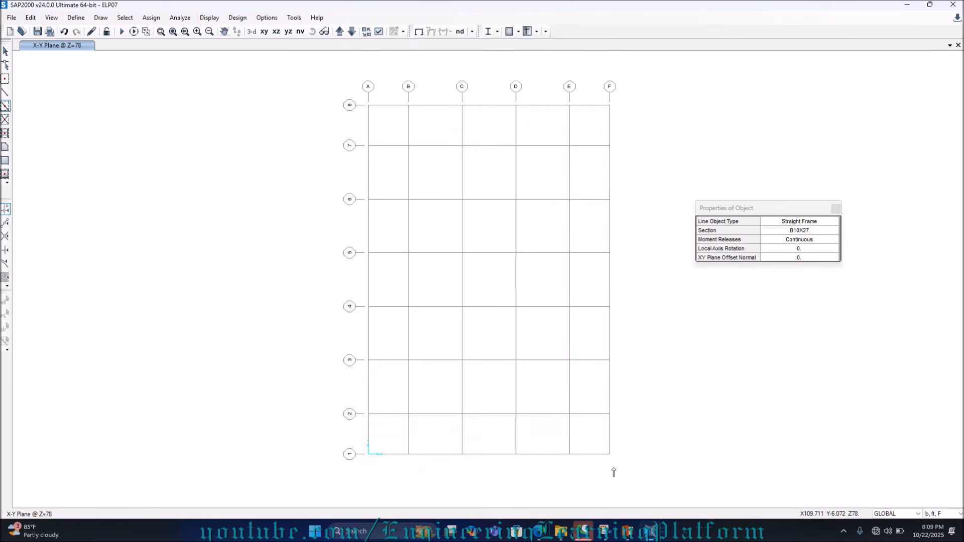
pyautogui.click(339, 31)
pyautogui.moveTo(359, 102); pyautogui.dragTo(608, 460)
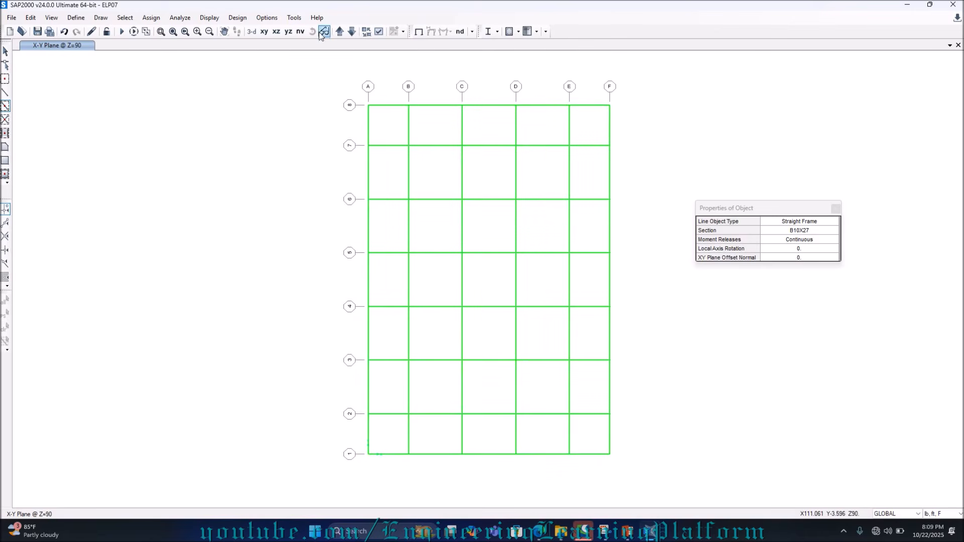
pyautogui.click(339, 32)
pyautogui.moveTo(360, 100); pyautogui.dragTo(619, 464)
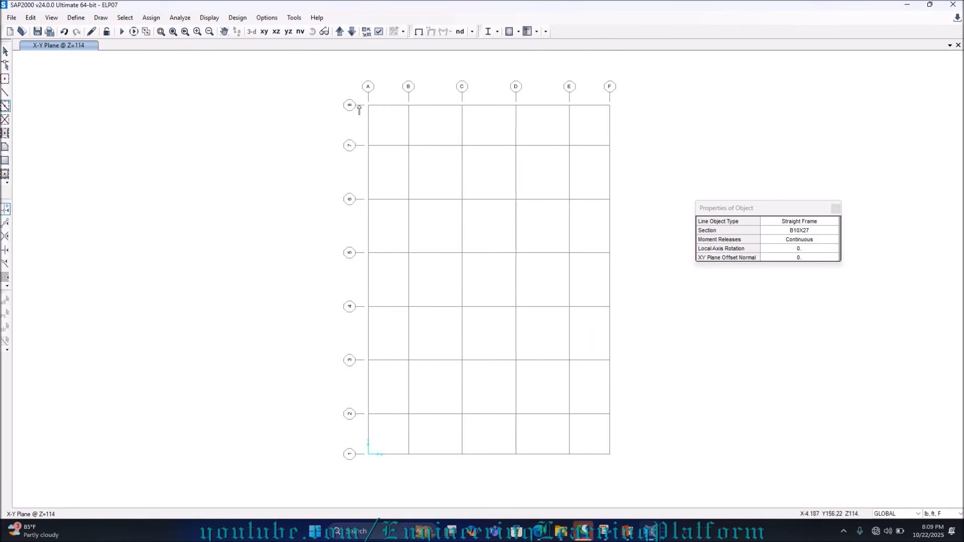
# Step: Quick-draw B10X27 beams on all grid lines of the Z=114, Z=126, Z=138, Z=150 and Z=162 plans
pyautogui.moveTo(361, 95); pyautogui.dragTo(623, 465)
pyautogui.click(339, 31)
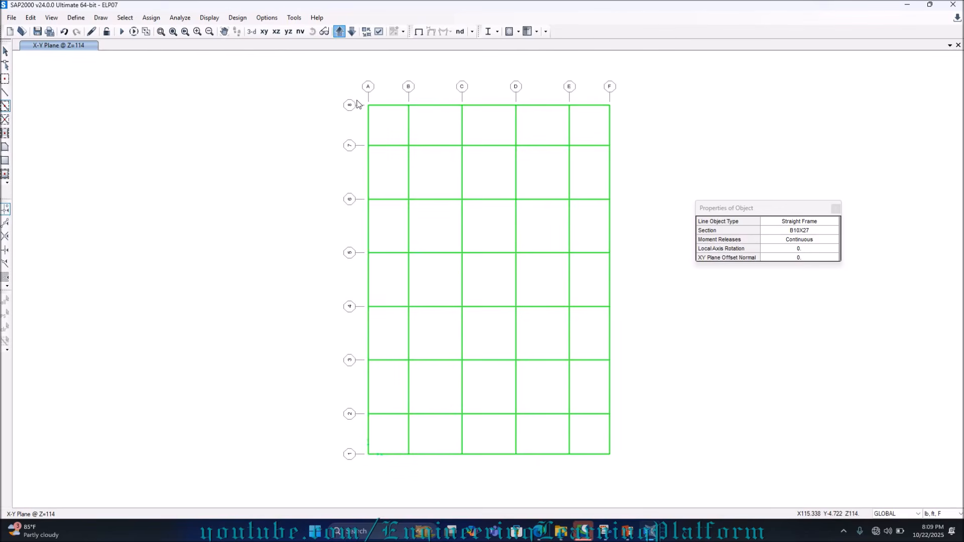
pyautogui.moveTo(357, 95); pyautogui.dragTo(618, 475)
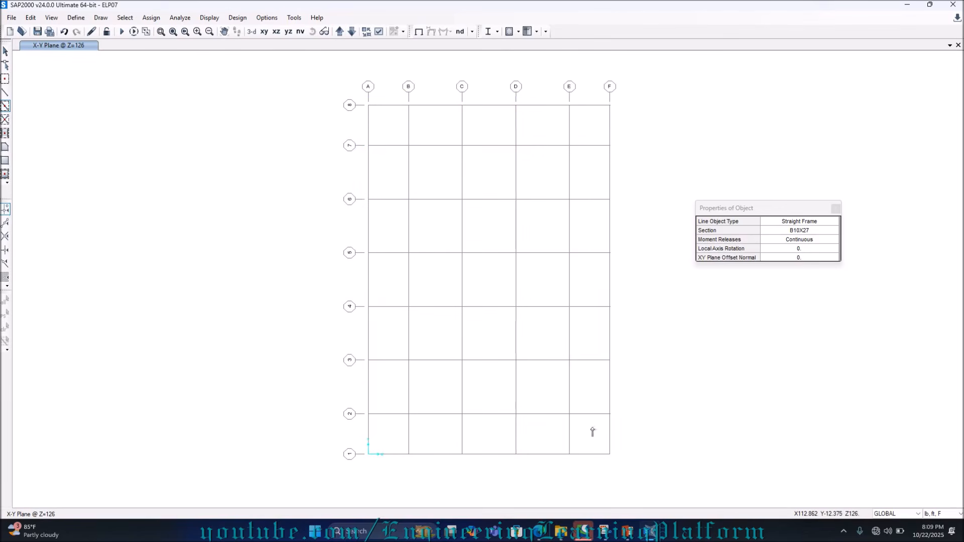
pyautogui.moveTo(362, 101); pyautogui.dragTo(625, 497)
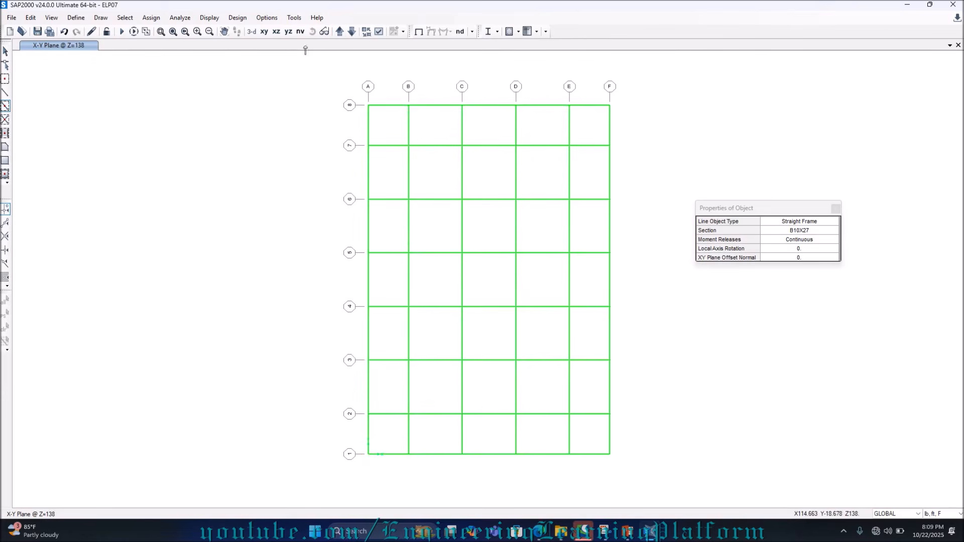
pyautogui.click(340, 31)
pyautogui.moveTo(351, 94); pyautogui.dragTo(623, 467)
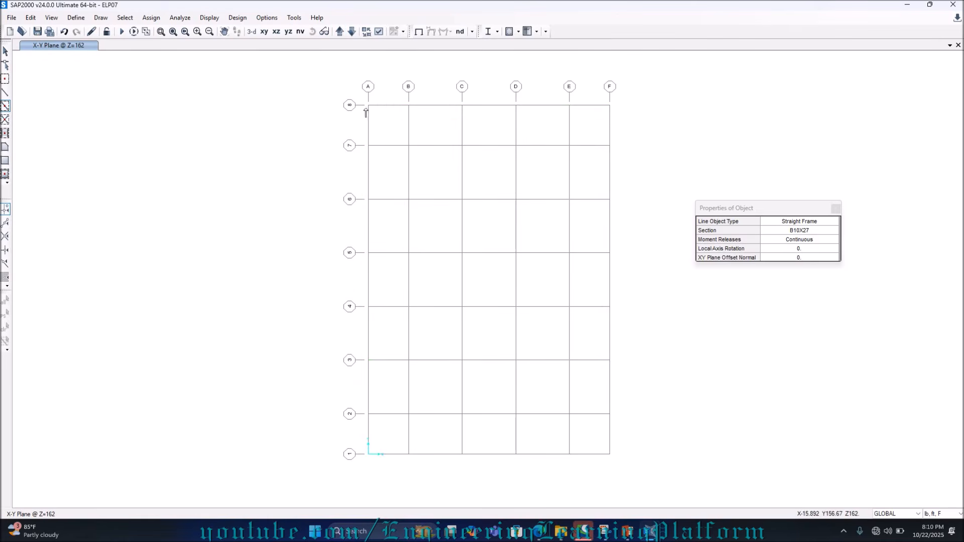
pyautogui.moveTo(362, 105); pyautogui.dragTo(624, 457)
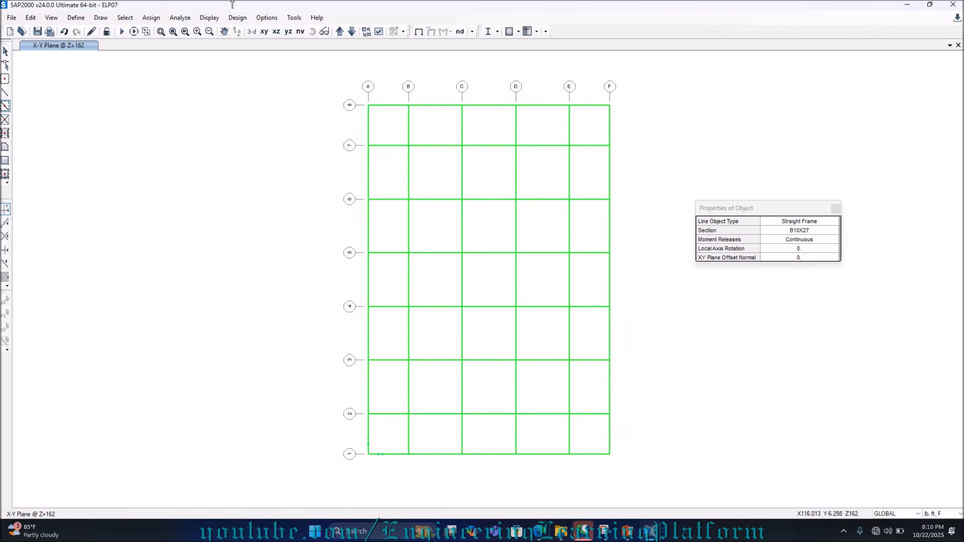
# Step: Quick-draw B10X27 beams on all grid lines of the Z=174, Z=186, Z=198 and Z=210 plans
pyautogui.moveTo(356, 92); pyautogui.dragTo(674, 467)
pyautogui.click(340, 31)
pyautogui.moveTo(358, 93)
pyautogui.mouseDown()
pyautogui.moveTo(658, 447)
pyautogui.moveTo(653, 470)
pyautogui.mouseUp()
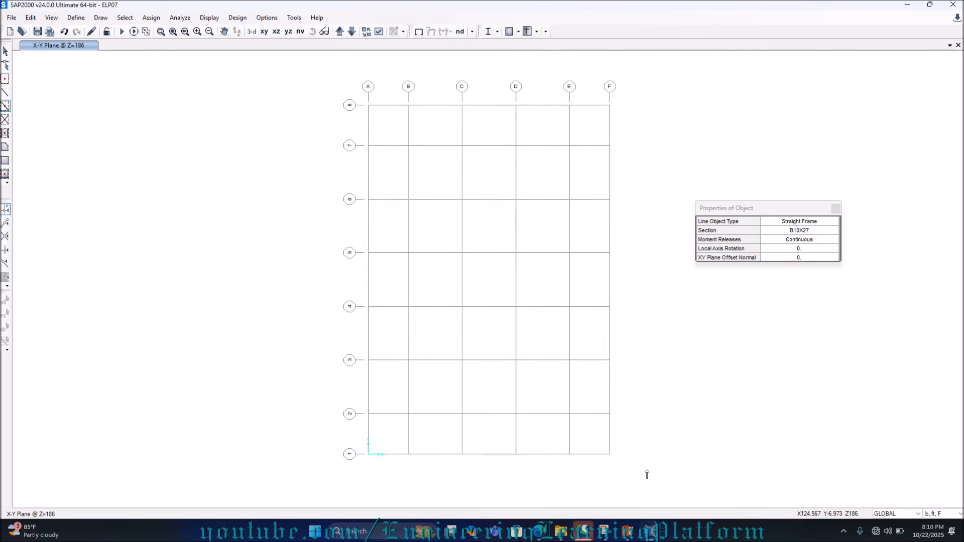
pyautogui.click(339, 32)
pyautogui.moveTo(480, 259); pyautogui.dragTo(651, 474)
pyautogui.click(339, 32)
pyautogui.moveTo(351, 95); pyautogui.dragTo(628, 490)
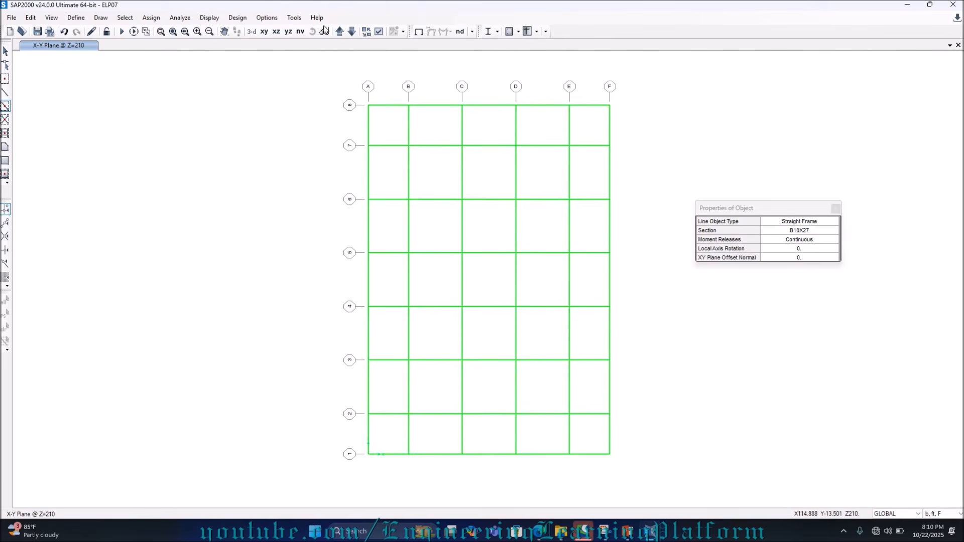
pyautogui.click(340, 31)
pyautogui.moveTo(357, 97); pyautogui.dragTo(621, 490)
pyautogui.click(340, 31)
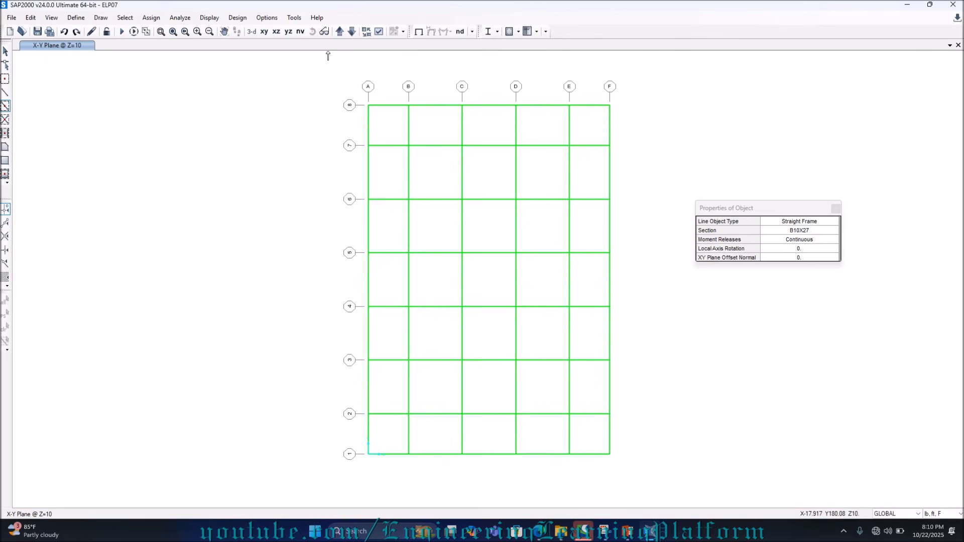
pyautogui.click(352, 32)
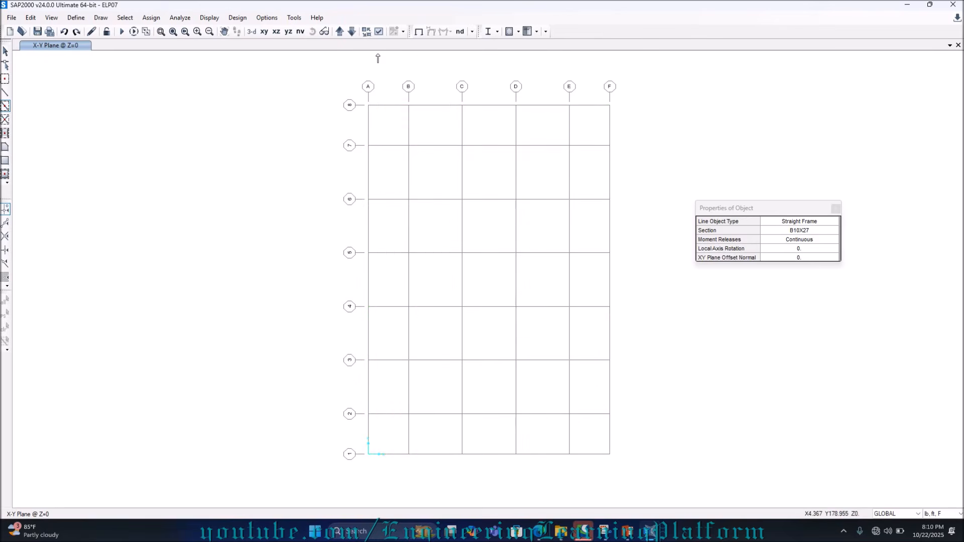
pyautogui.click(252, 31)
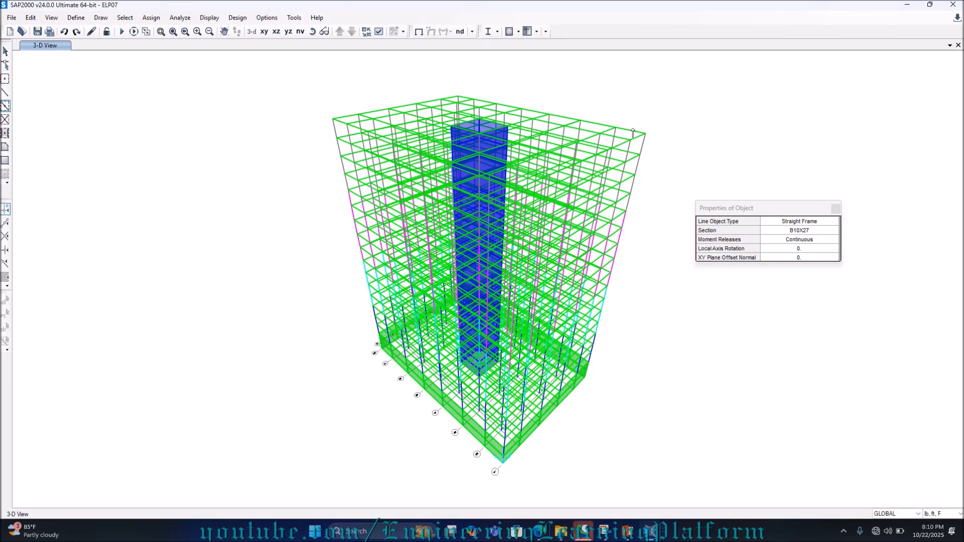
# Step: Quick-draw SLAB 7 areas over all grid bays of the Z=10 plan
pyautogui.click(264, 32)
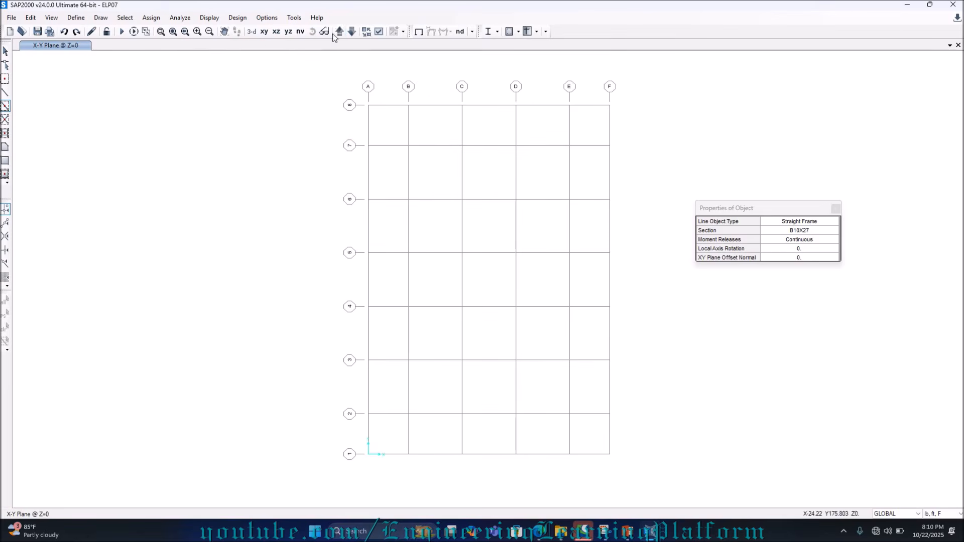
pyautogui.click(340, 32)
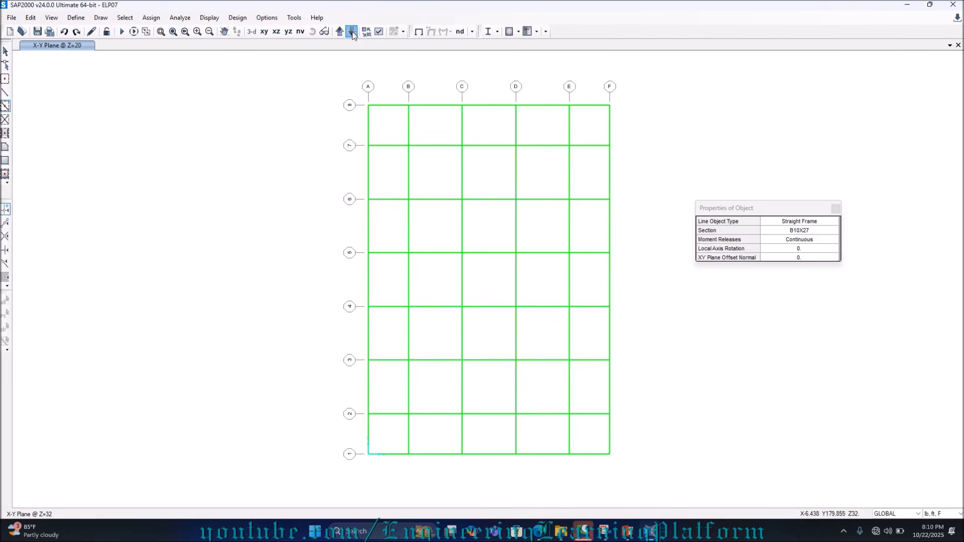
pyautogui.click(352, 33)
pyautogui.click(6, 174)
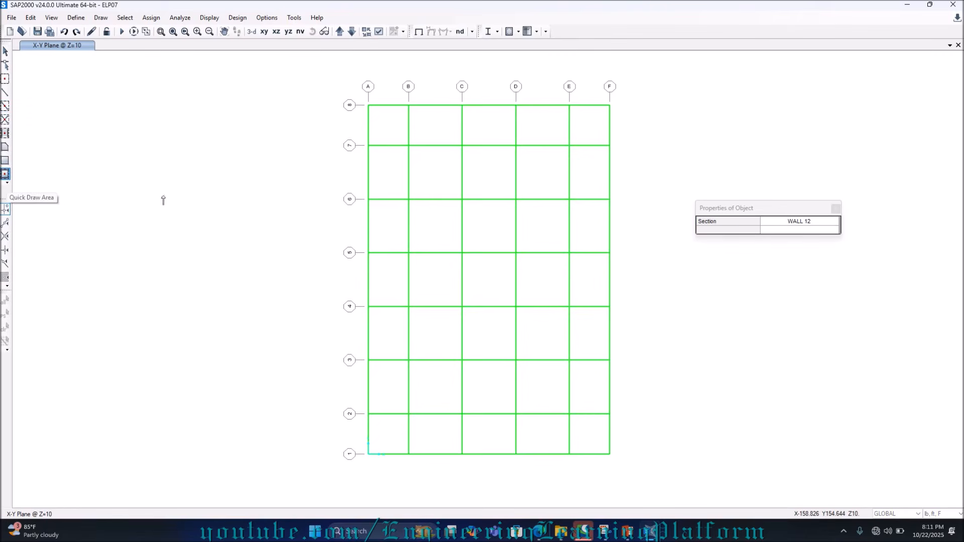
pyautogui.click(803, 222)
pyautogui.click(834, 223)
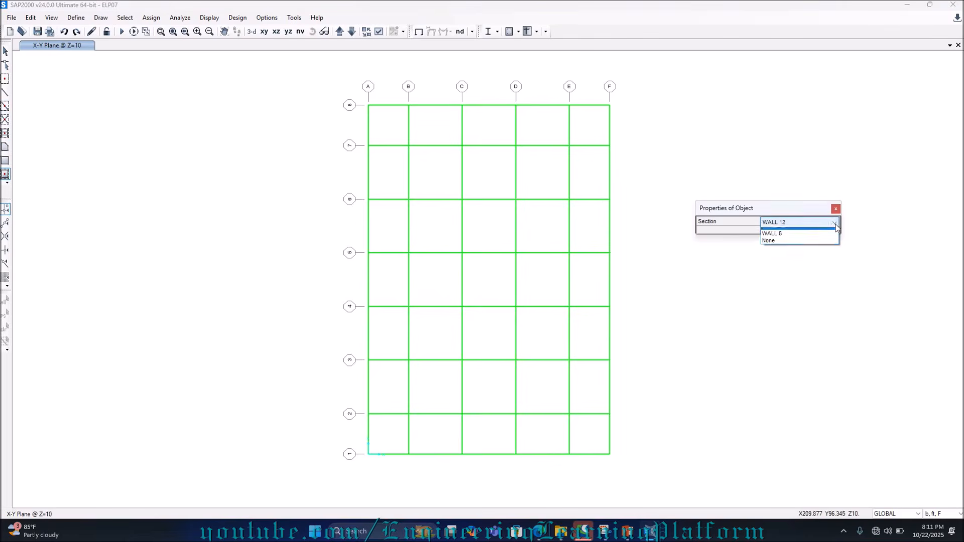
pyautogui.click(803, 232)
pyautogui.moveTo(353, 95)
pyautogui.mouseDown()
pyautogui.moveTo(583, 384)
pyautogui.moveTo(676, 469)
pyautogui.moveTo(660, 484)
pyautogui.mouseUp()
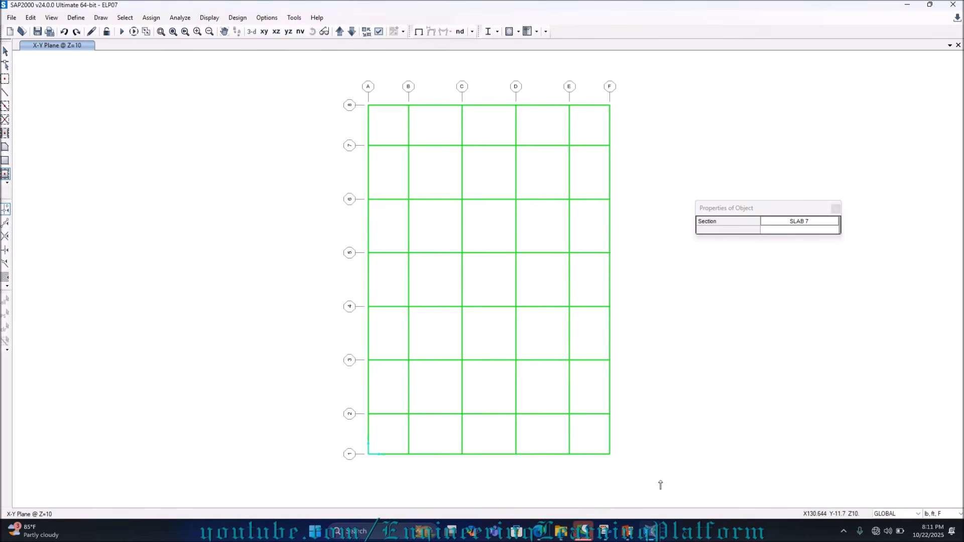
# Step: Quick-draw SLAB 7 areas over all grid bays of the Z=20, Z=32 and Z=42 plans
pyautogui.click(340, 31)
pyautogui.moveTo(366, 102); pyautogui.dragTo(655, 480)
pyautogui.click(341, 32)
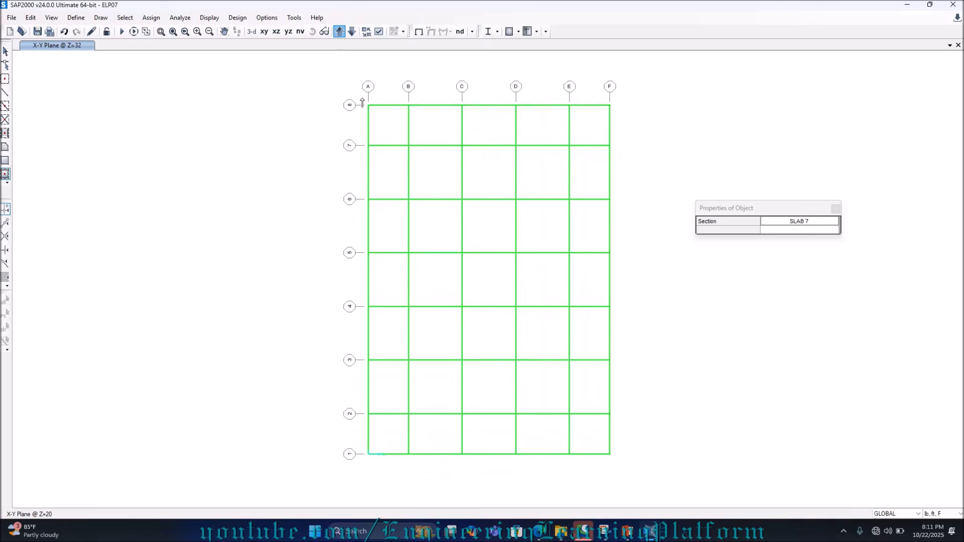
pyautogui.moveTo(362, 99); pyautogui.dragTo(641, 500)
pyautogui.click(339, 31)
pyautogui.moveTo(352, 89)
pyautogui.mouseDown()
pyautogui.moveTo(632, 487)
pyautogui.moveTo(633, 474)
pyautogui.mouseUp()
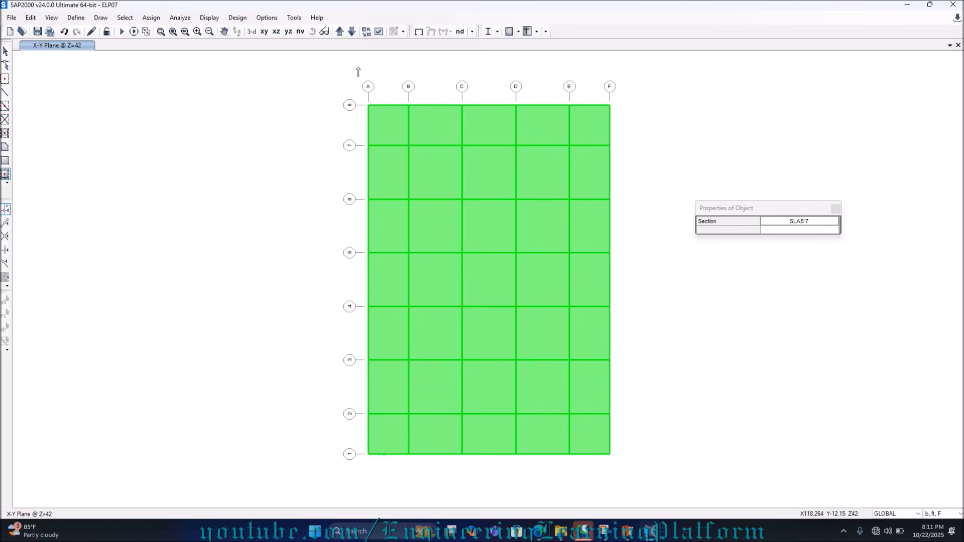
# Step: Quick-draw SLAB 7 areas over all grid bays of the Z=54, Z=66, Z=78 and Z=90 plans
pyautogui.click(340, 31)
pyautogui.moveTo(350, 94); pyautogui.dragTo(645, 481)
pyautogui.click(341, 31)
pyautogui.moveTo(356, 98); pyautogui.dragTo(610, 470)
pyautogui.click(341, 31)
pyautogui.moveTo(363, 95); pyautogui.dragTo(622, 456)
pyautogui.moveTo(352, 93); pyautogui.dragTo(638, 487)
pyautogui.click(339, 31)
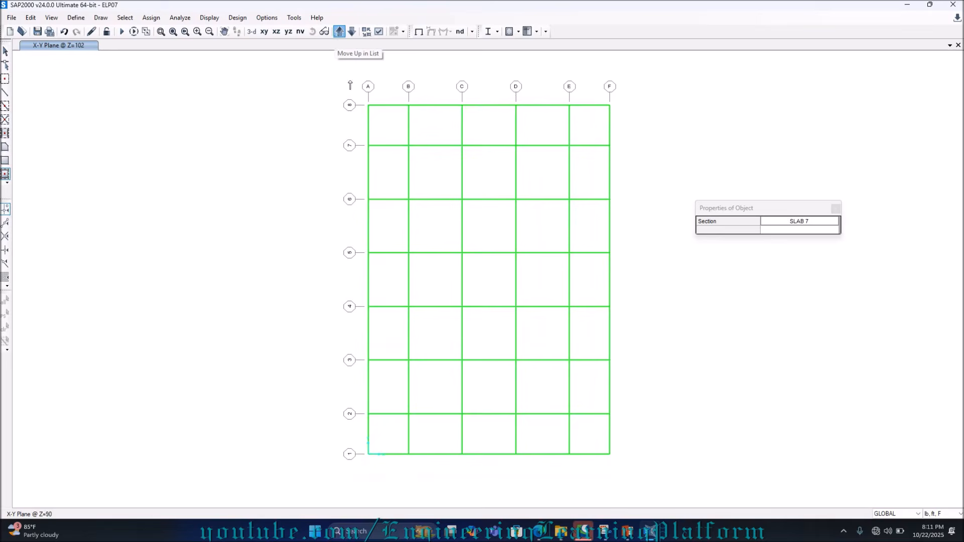
# Step: Quick-draw SLAB 7 areas over all grid bays of the Z=102, Z=114, Z=126 and Z=138 plans
pyautogui.moveTo(351, 86); pyautogui.dragTo(651, 493)
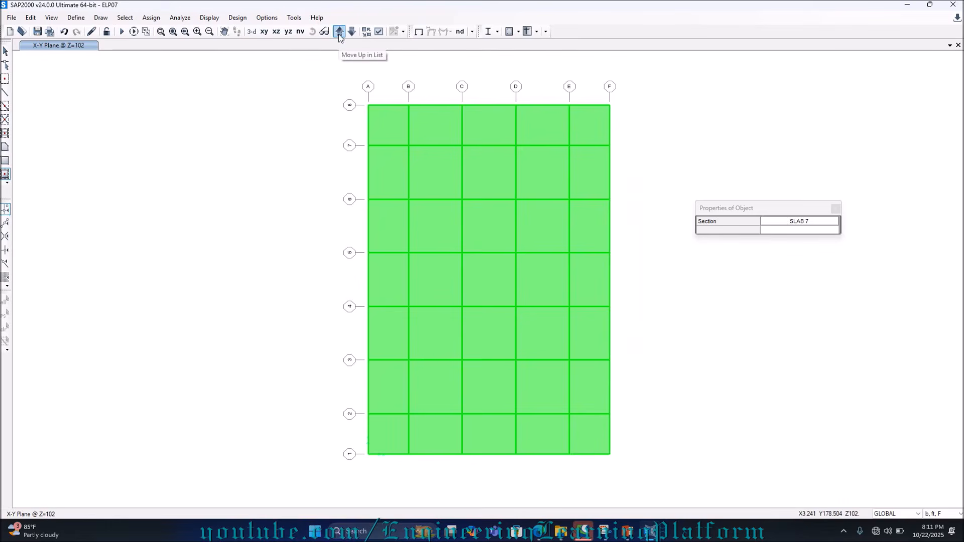
pyautogui.click(339, 31)
pyautogui.moveTo(349, 92); pyautogui.dragTo(639, 501)
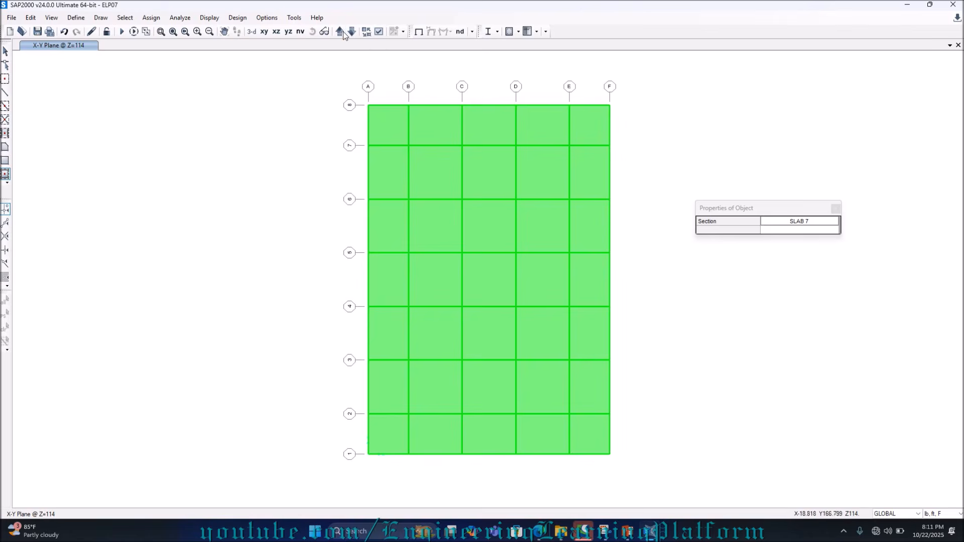
pyautogui.click(339, 32)
pyautogui.moveTo(350, 96); pyautogui.dragTo(632, 472)
pyautogui.click(340, 32)
pyautogui.moveTo(355, 93); pyautogui.dragTo(640, 452)
# Step: Quick-draw SLAB 7 areas over all grid bays of the Z=150, Z=162 and Z=174 plans
pyautogui.click(340, 32)
pyautogui.moveTo(354, 90); pyautogui.dragTo(619, 465)
pyautogui.click(340, 32)
pyautogui.moveTo(357, 96); pyautogui.dragTo(617, 468)
pyautogui.click(339, 31)
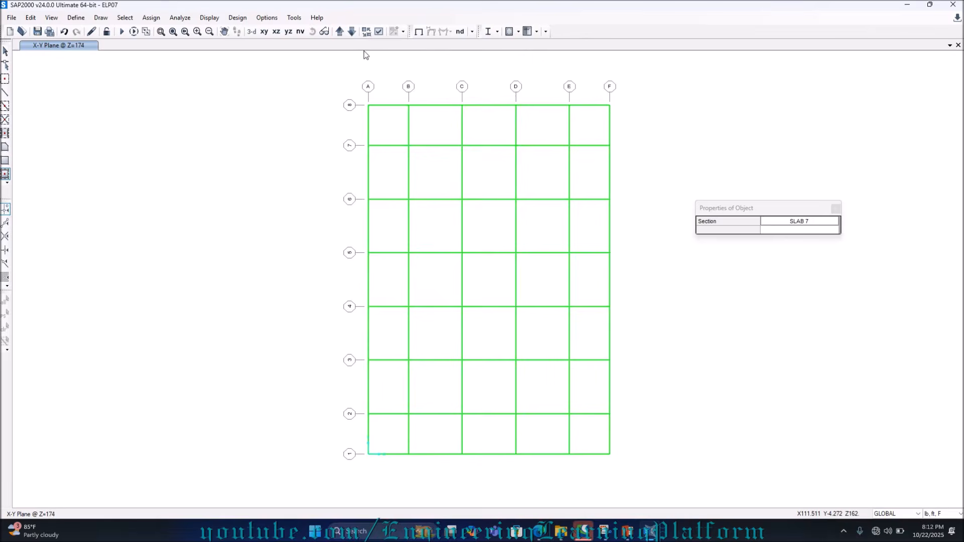
pyautogui.moveTo(354, 98); pyautogui.dragTo(634, 477)
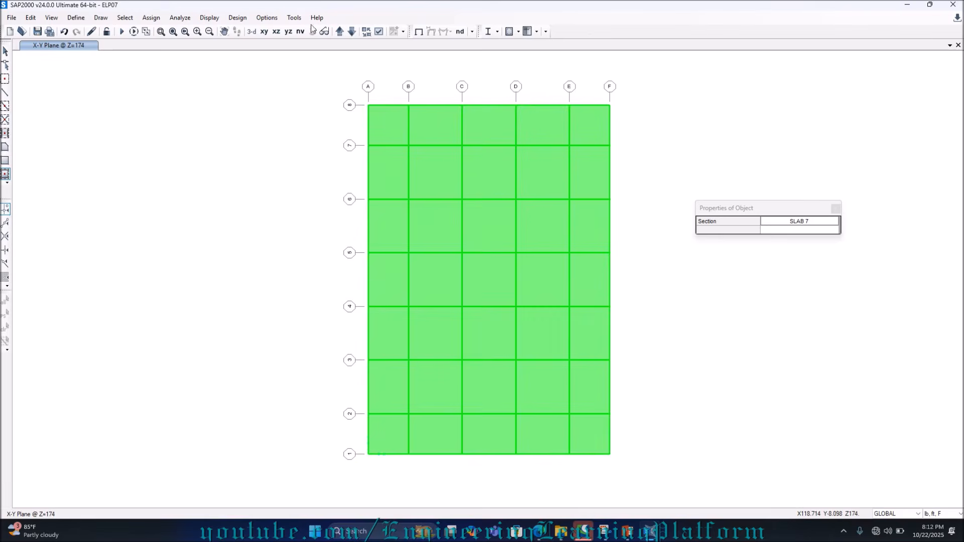
# Step: Quick-draw SLAB 7 areas over all grid bays of the Z=186, Z=198 and Z=210 plans
pyautogui.click(340, 31)
pyautogui.moveTo(353, 91); pyautogui.dragTo(652, 474)
pyautogui.click(339, 31)
pyautogui.moveTo(356, 85); pyautogui.dragTo(596, 408)
pyautogui.click(340, 31)
pyautogui.moveTo(359, 108); pyautogui.dragTo(608, 423)
pyautogui.click(340, 31)
pyautogui.click(340, 32)
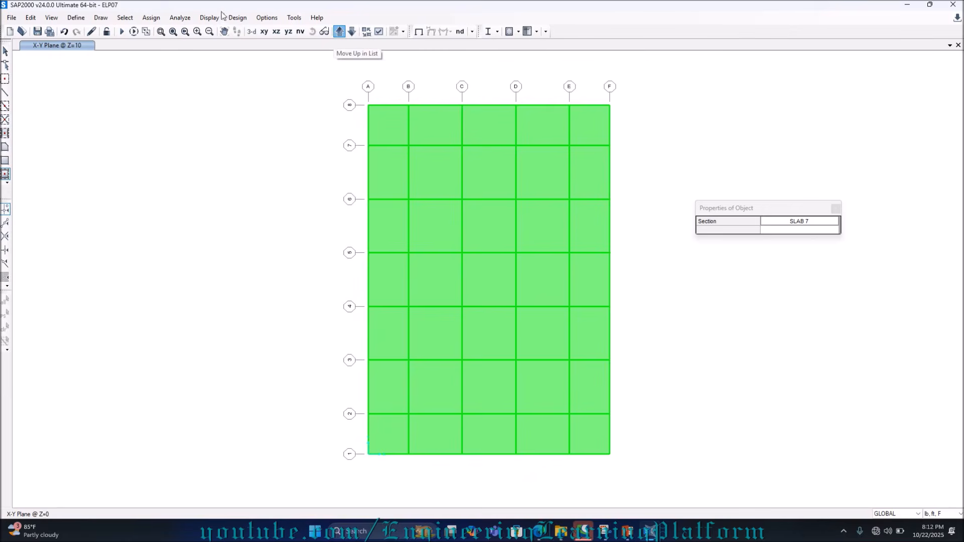
# Step: Show the whole building in the 3-D view and set its display colors to view by Objects
pyautogui.click(252, 32)
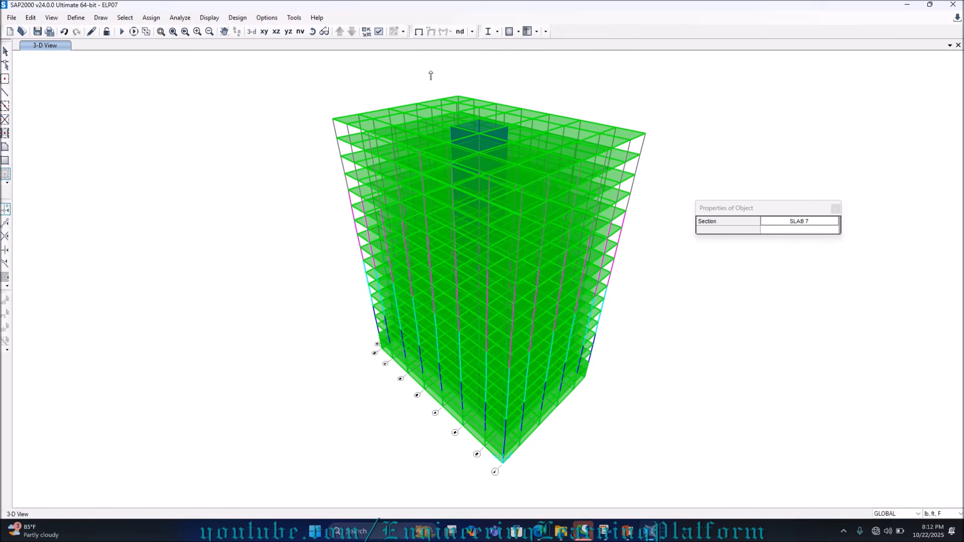
pyautogui.click(378, 32)
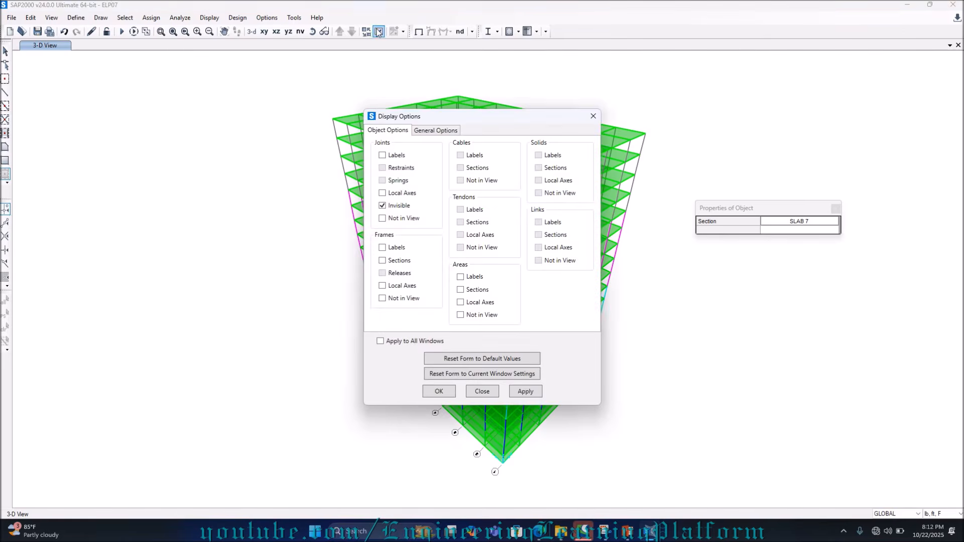
pyautogui.click(416, 131)
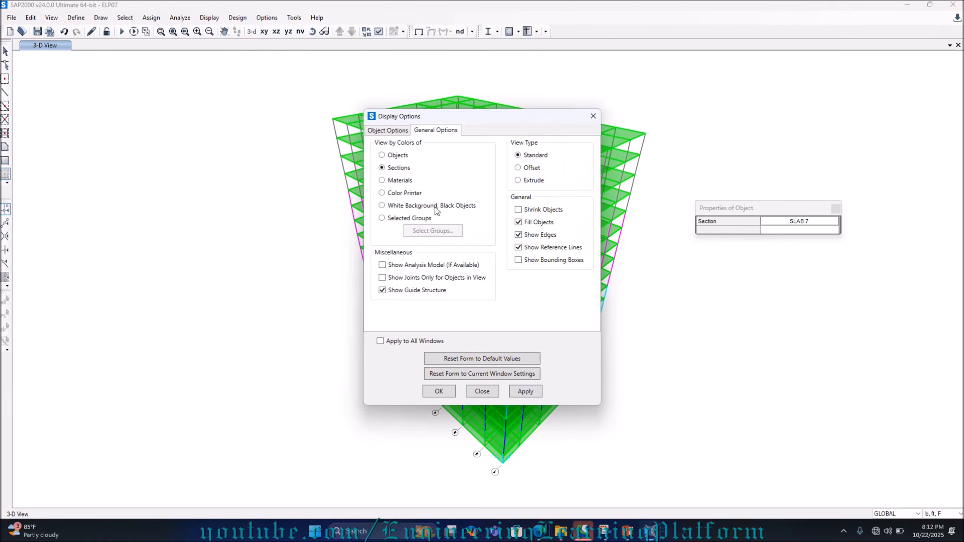
pyautogui.click(524, 393)
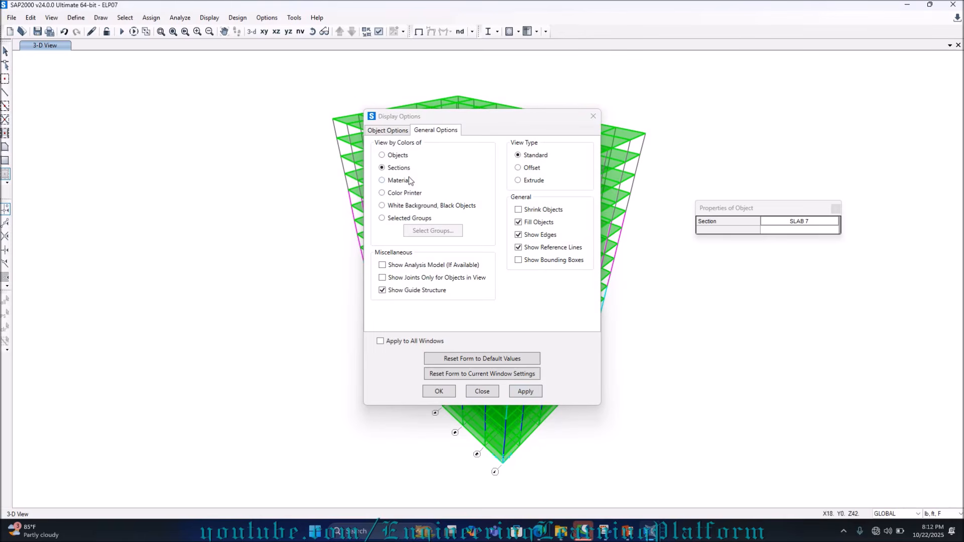
pyautogui.click(402, 159)
pyautogui.click(523, 392)
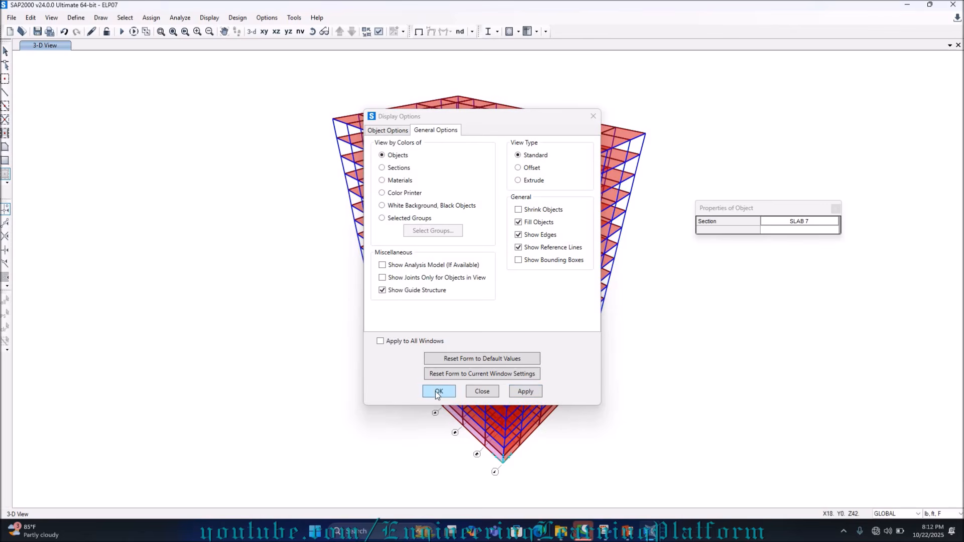
pyautogui.click(480, 394)
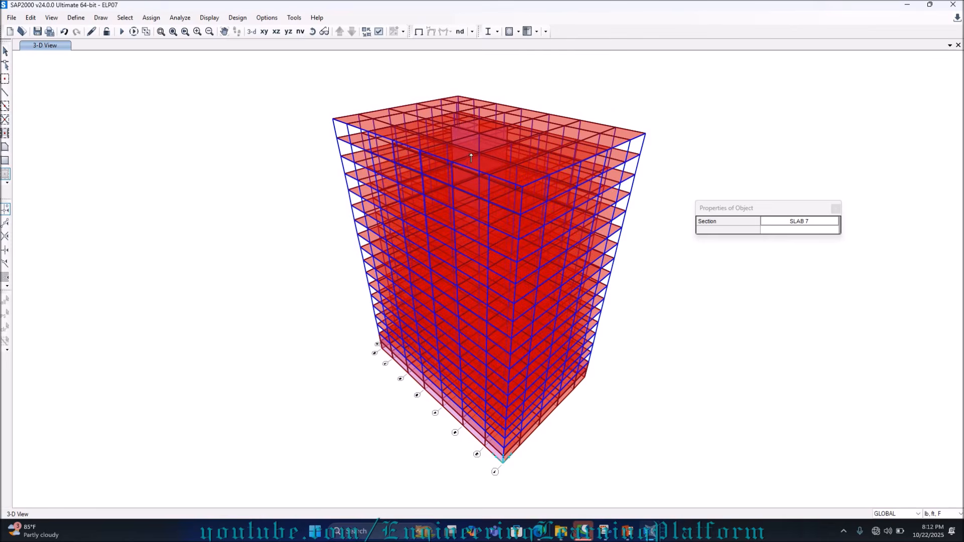